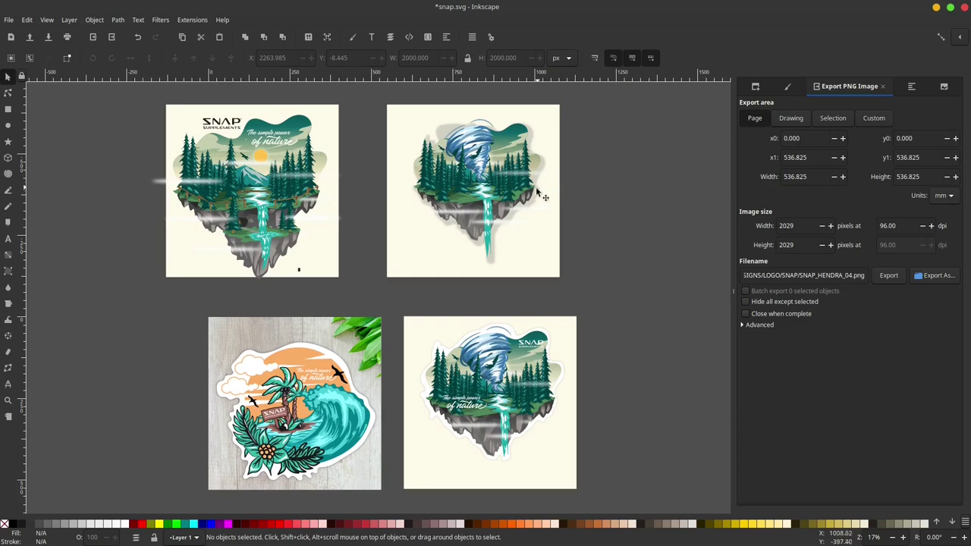
- Copy the tornado island sticker artwork with the white outline to the clipboard
{"action": "left_click_drag", "start_coordinate": [528, 188], "coordinate": [494, 230]}
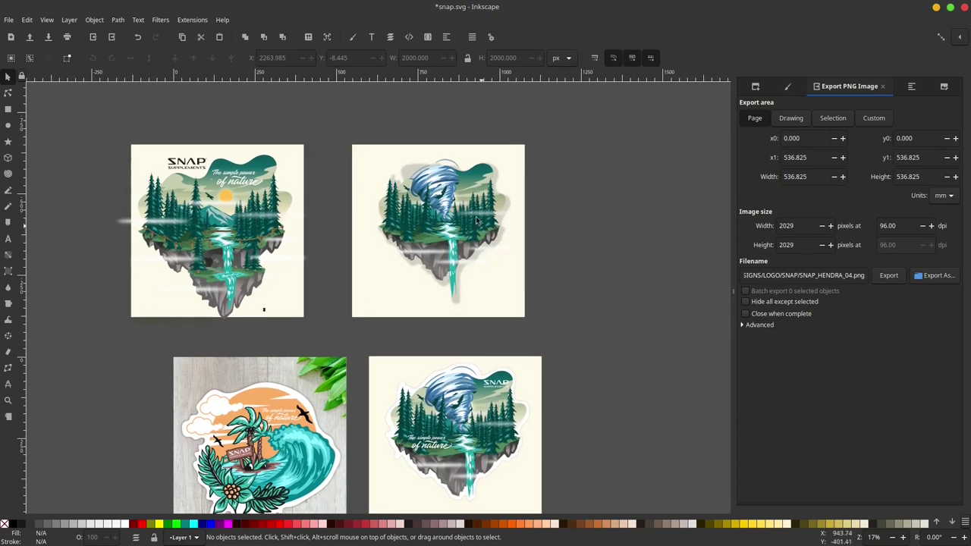
{"action": "scroll", "coordinate": [439, 199], "scroll_direction": "up", "scroll_amount": 2, "text": "ctrl"}
{"action": "scroll", "coordinate": [455, 303], "scroll_direction": "down", "scroll_amount": 10}
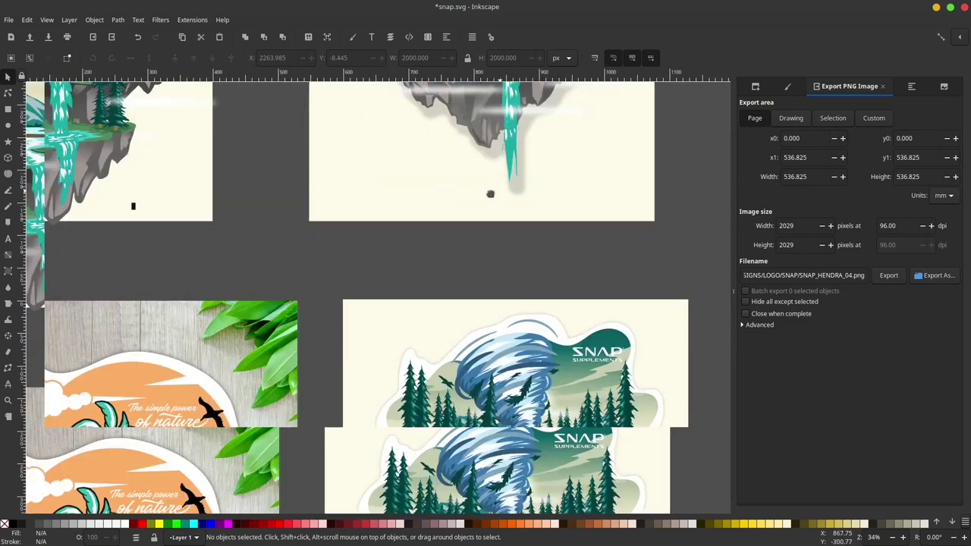
{"action": "scroll", "coordinate": [473, 268], "scroll_direction": "up", "scroll_amount": 3, "text": "ctrl"}
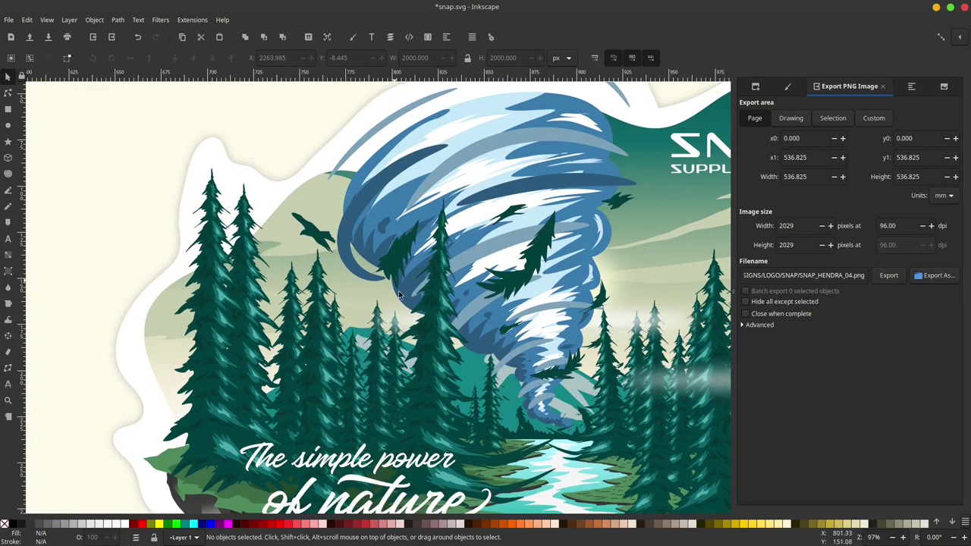
{"action": "scroll", "coordinate": [542, 353], "scroll_direction": "down", "scroll_amount": 3, "text": "ctrl"}
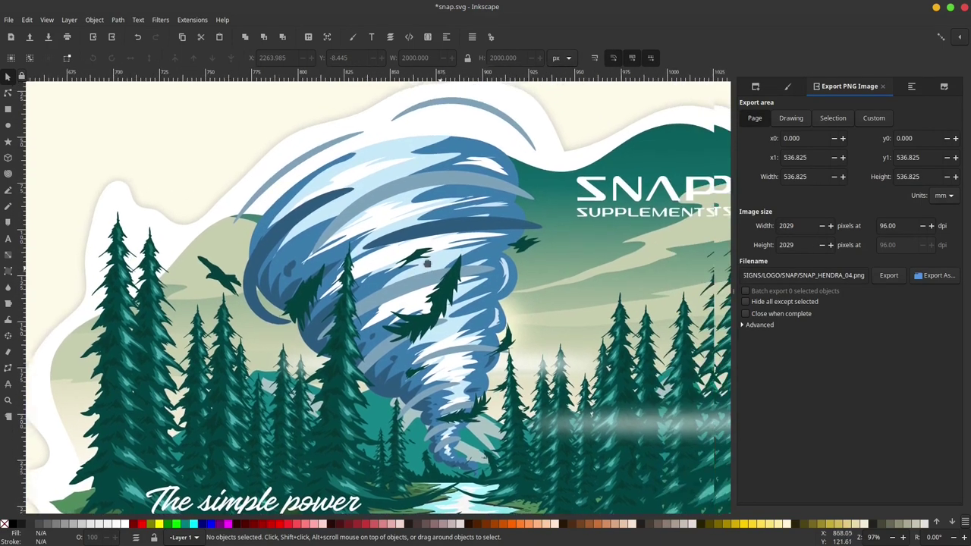
{"action": "scroll", "coordinate": [422, 271], "scroll_direction": "down", "scroll_amount": 1, "text": "ctrl"}
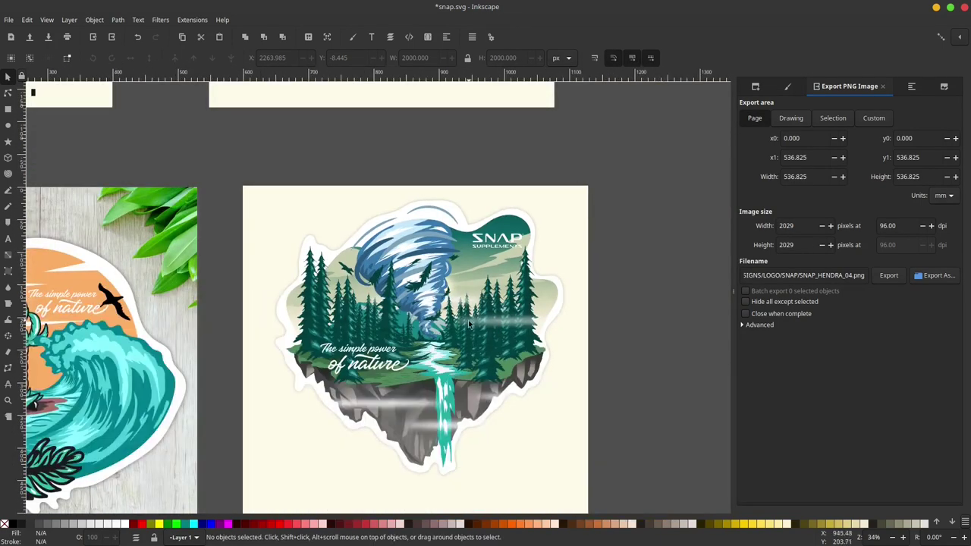
{"action": "left_click", "coordinate": [474, 328]}
{"action": "right_click", "coordinate": [462, 288]}
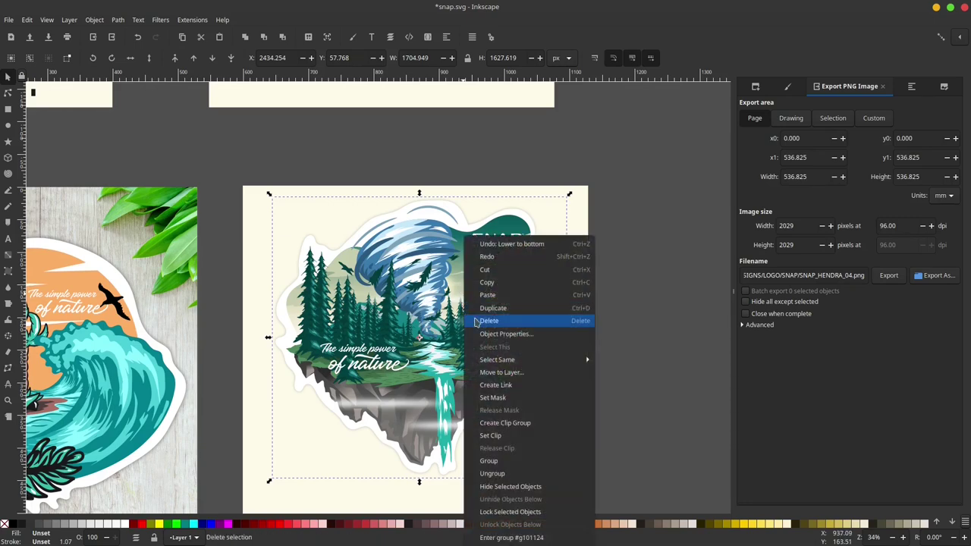
{"action": "left_click", "coordinate": [502, 282]}
{"action": "key", "text": "Escape"}
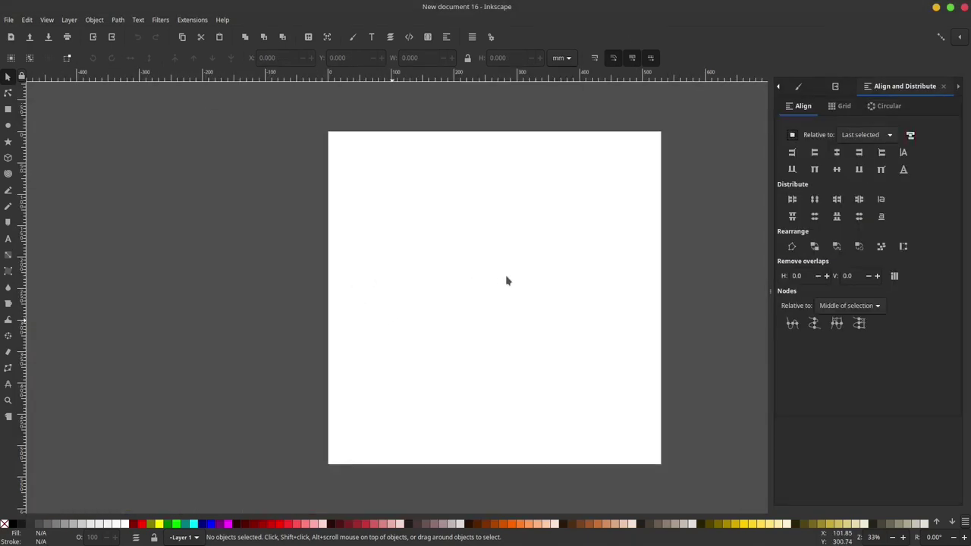
- Paste the tornado sticker artwork into the new document and place it beside the blank page as a reference
{"action": "key", "text": "ctrl+v"}
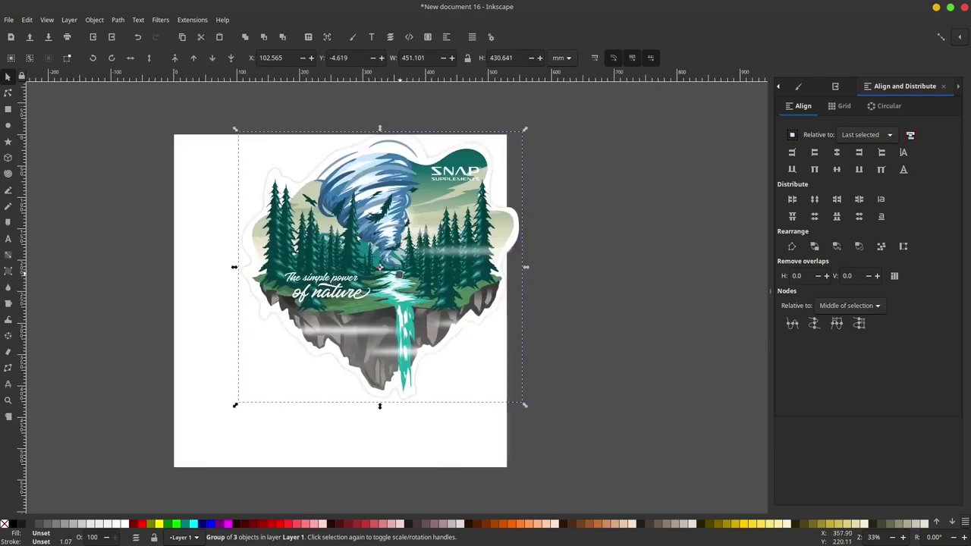
{"action": "left_click_drag", "start_coordinate": [450, 241], "coordinate": [707, 261]}
{"action": "left_click_drag", "start_coordinate": [647, 249], "coordinate": [516, 265]}
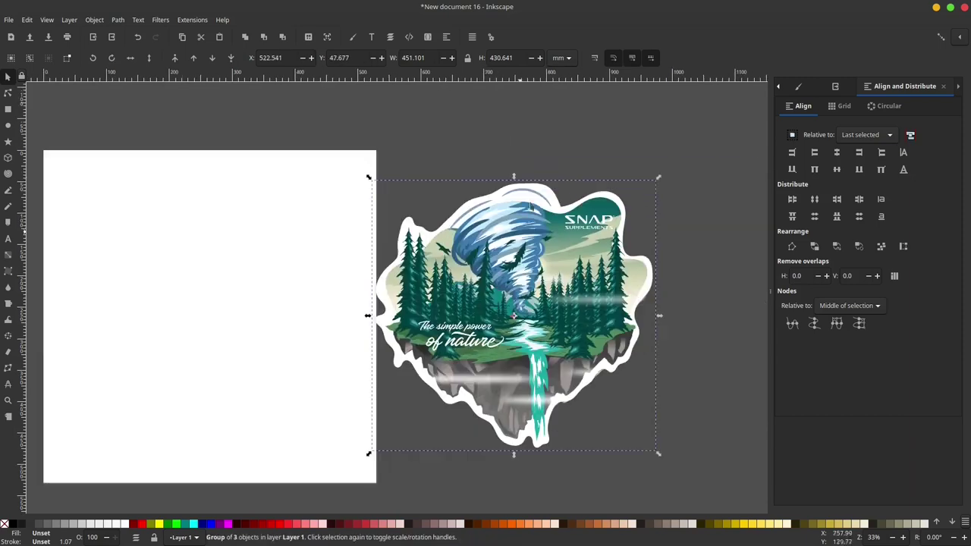
{"action": "left_click", "coordinate": [542, 143]}
- Trace a freehand spiral down the reference tornado with the Pencil tool, using the Triangle in shape
{"action": "scroll", "coordinate": [512, 224], "scroll_direction": "up", "scroll_amount": 2}
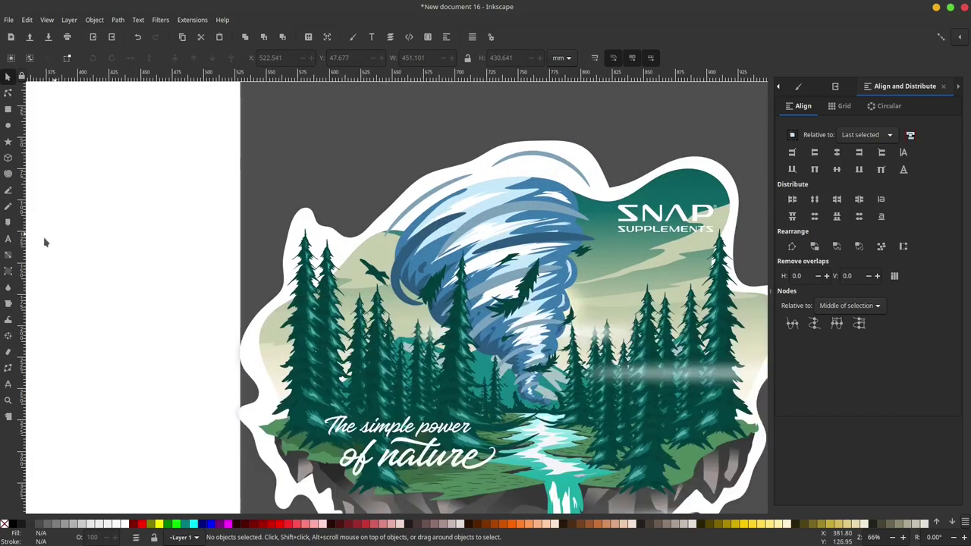
{"action": "left_click", "coordinate": [8, 207]}
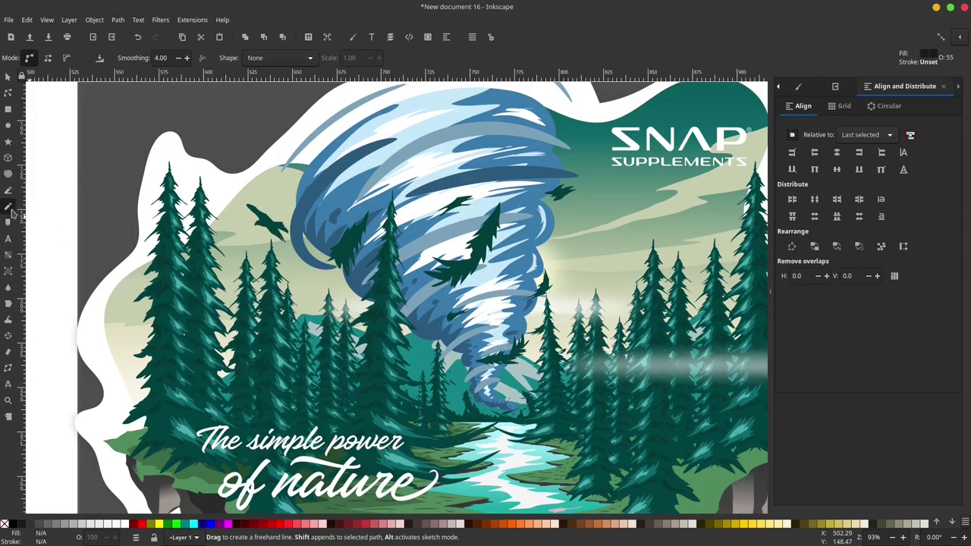
{"action": "left_click", "coordinate": [282, 59]}
{"action": "left_click", "coordinate": [281, 73]}
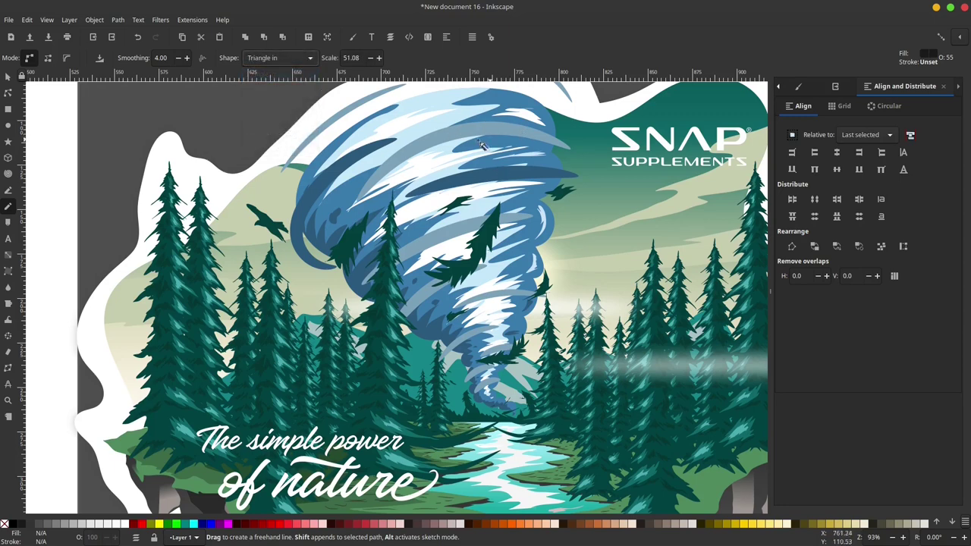
{"action": "mouse_move", "coordinate": [529, 119]}
{"action": "left_mouse_down"}
{"action": "mouse_move", "coordinate": [365, 150]}
{"action": "mouse_move", "coordinate": [311, 191]}
{"action": "mouse_move", "coordinate": [373, 217]}
{"action": "mouse_move", "coordinate": [519, 183]}
{"action": "mouse_move", "coordinate": [490, 162]}
{"action": "mouse_move", "coordinate": [352, 211]}
{"action": "mouse_move", "coordinate": [450, 223]}
{"action": "mouse_move", "coordinate": [497, 201]}
{"action": "mouse_move", "coordinate": [353, 252]}
{"action": "mouse_move", "coordinate": [434, 260]}
{"action": "mouse_move", "coordinate": [498, 228]}
{"action": "mouse_move", "coordinate": [381, 280]}
{"action": "mouse_move", "coordinate": [515, 270]}
{"action": "mouse_move", "coordinate": [448, 278]}
{"action": "mouse_move", "coordinate": [446, 314]}
{"action": "mouse_move", "coordinate": [512, 288]}
{"action": "mouse_move", "coordinate": [440, 323]}
{"action": "mouse_move", "coordinate": [519, 310]}
{"action": "mouse_move", "coordinate": [456, 329]}
{"action": "mouse_move", "coordinate": [509, 337]}
{"action": "mouse_move", "coordinate": [481, 338]}
{"action": "mouse_move", "coordinate": [486, 375]}
{"action": "left_mouse_up"}
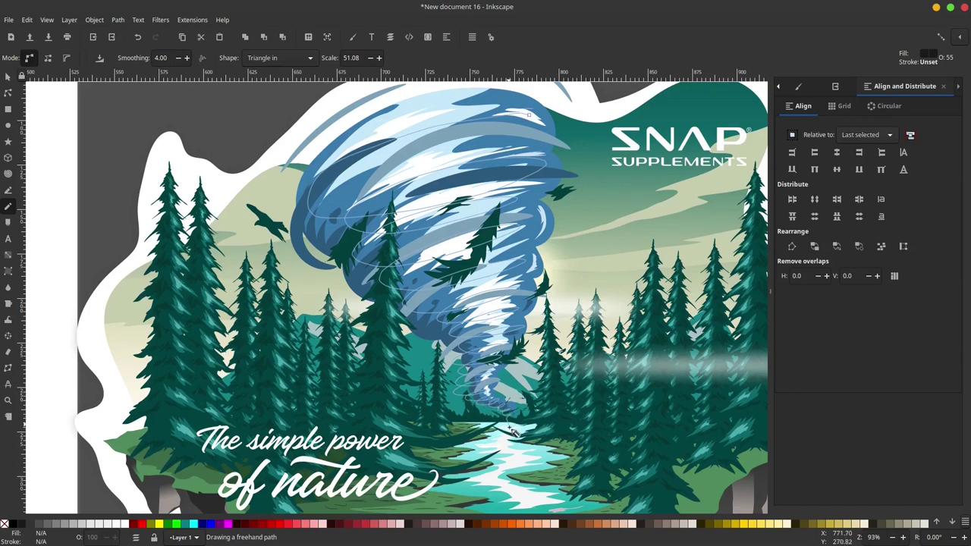
{"action": "left_click_drag", "start_coordinate": [513, 431], "coordinate": [522, 424]}
- Move the traced spiral onto the blank page and set its opacity to 100%
{"action": "scroll", "coordinate": [425, 248], "scroll_direction": "down", "scroll_amount": 3, "text": "ctrl"}
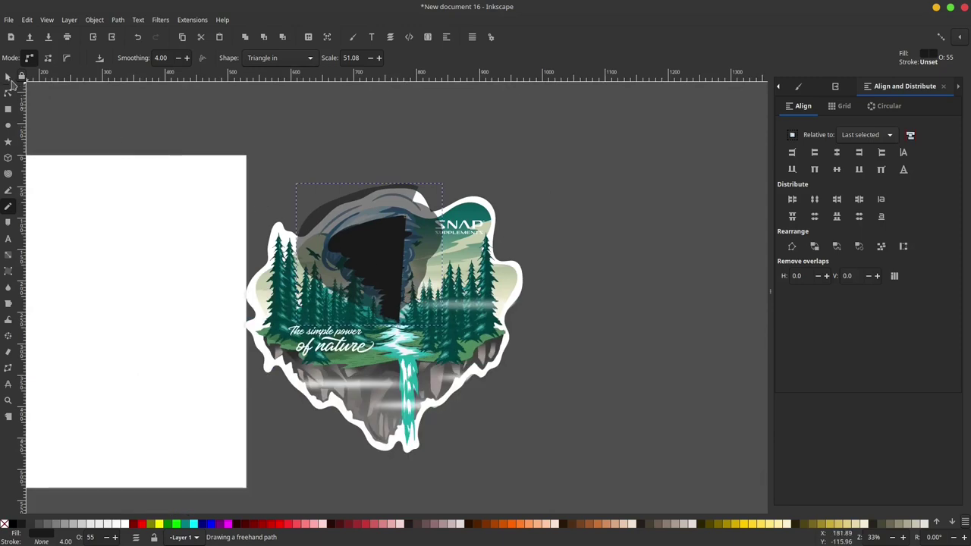
{"action": "left_click", "coordinate": [8, 78]}
{"action": "scroll", "coordinate": [394, 303], "scroll_direction": "left", "scroll_amount": 5}
{"action": "left_click_drag", "start_coordinate": [570, 223], "coordinate": [297, 278]}
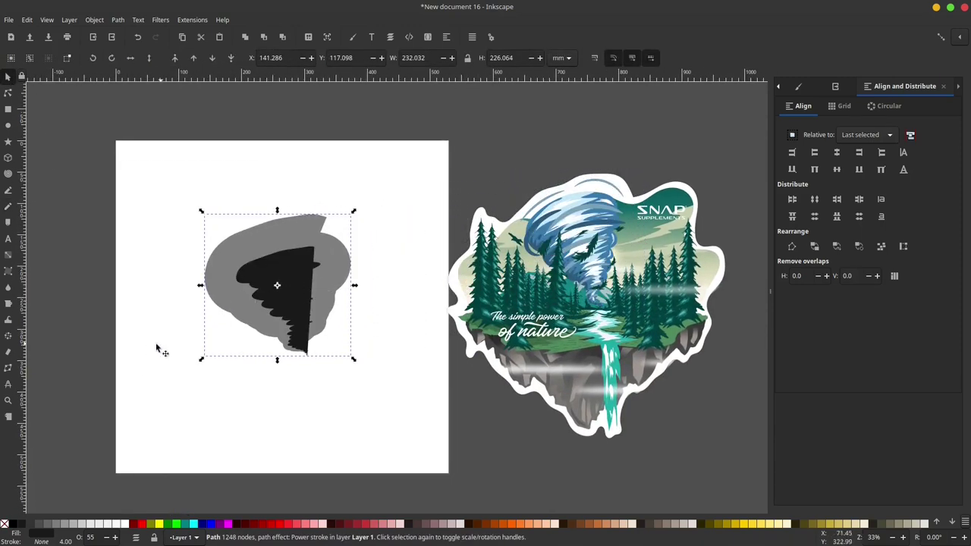
{"action": "left_click", "coordinate": [802, 88]}
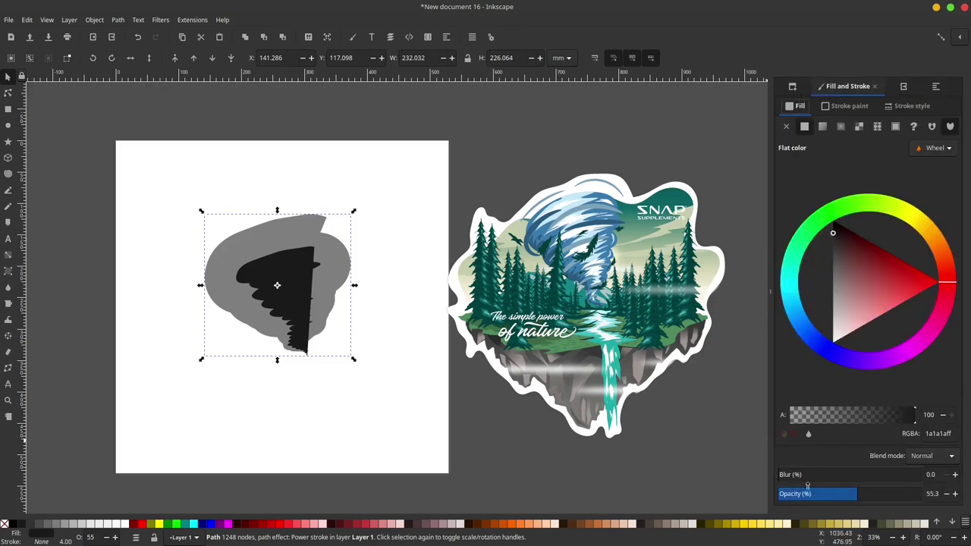
{"action": "left_click_drag", "start_coordinate": [850, 497], "coordinate": [968, 494]}
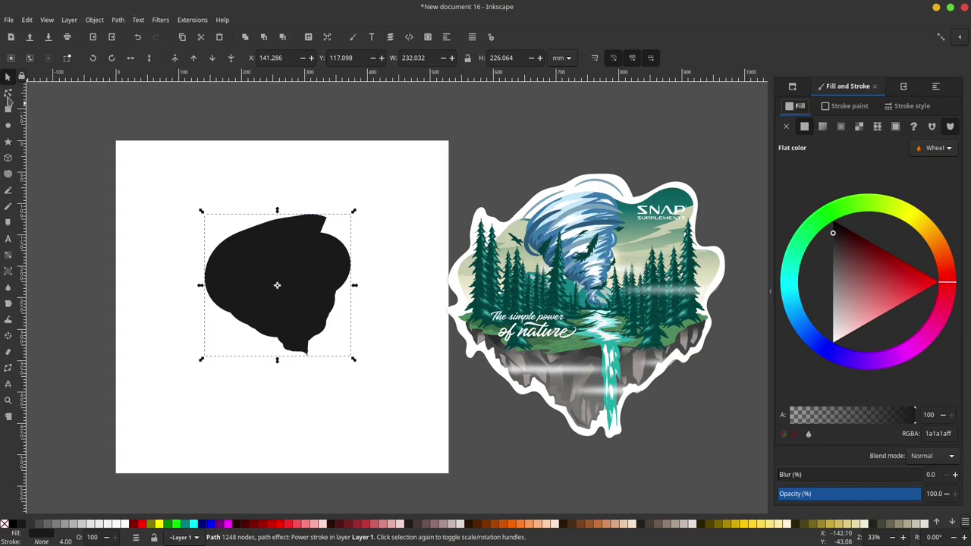
- Narrow the spiral's power stroke by pulling its width control point at the upper end inward
{"action": "left_click", "coordinate": [8, 92]}
{"action": "scroll", "coordinate": [328, 212], "scroll_direction": "up", "scroll_amount": 1, "text": "ctrl"}
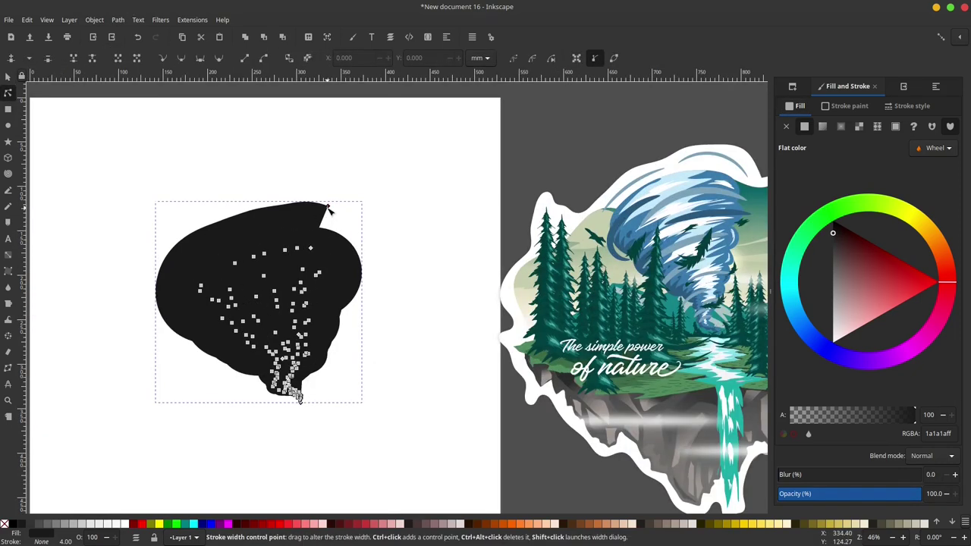
{"action": "mouse_move", "coordinate": [327, 211]}
{"action": "left_mouse_down"}
{"action": "mouse_move", "coordinate": [308, 246]}
{"action": "mouse_move", "coordinate": [311, 237]}
{"action": "left_mouse_up"}
{"action": "scroll", "coordinate": [287, 320], "scroll_direction": "up", "scroll_amount": 1, "text": "ctrl"}
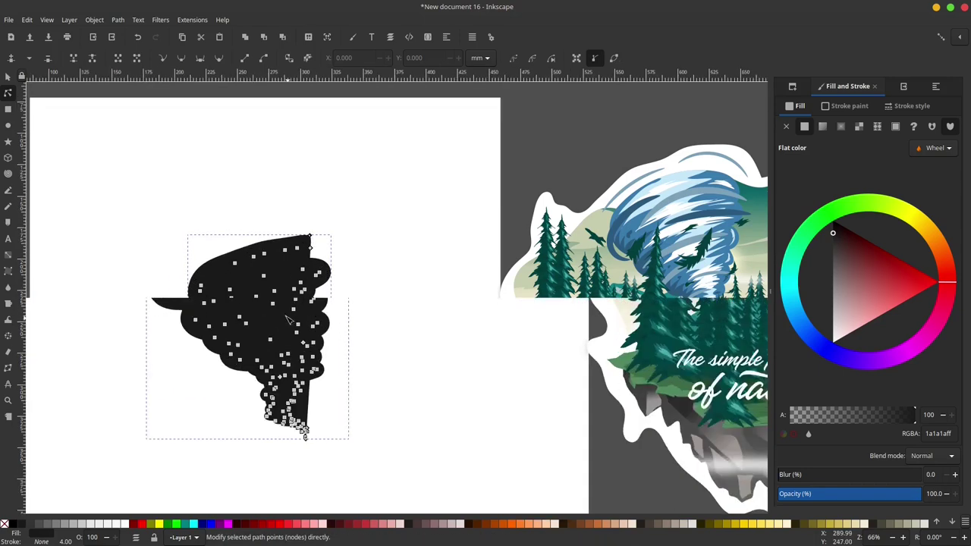
{"action": "scroll", "coordinate": [288, 318], "scroll_direction": "up", "scroll_amount": 2, "text": "ctrl"}
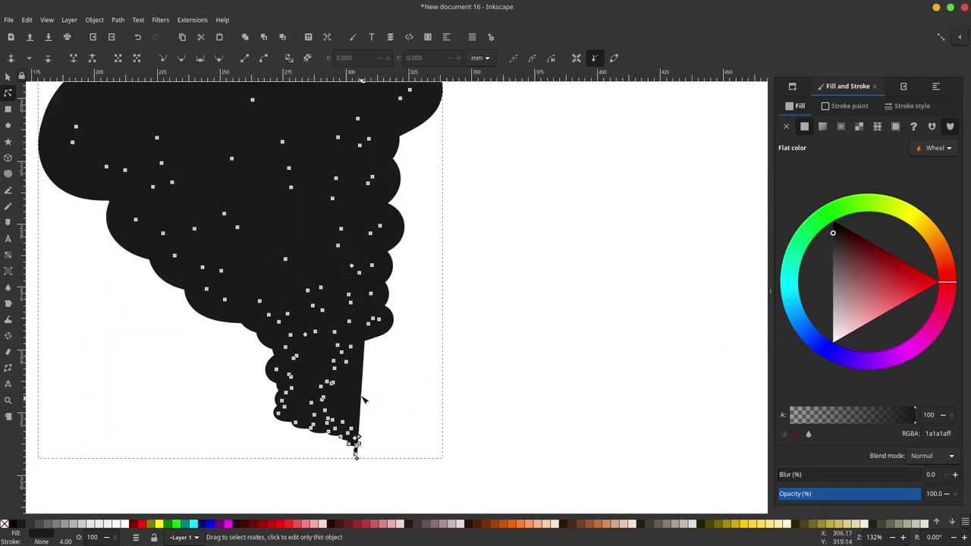
- Convert the power-stroked spiral to a plain path
{"action": "left_click", "coordinate": [118, 20]}
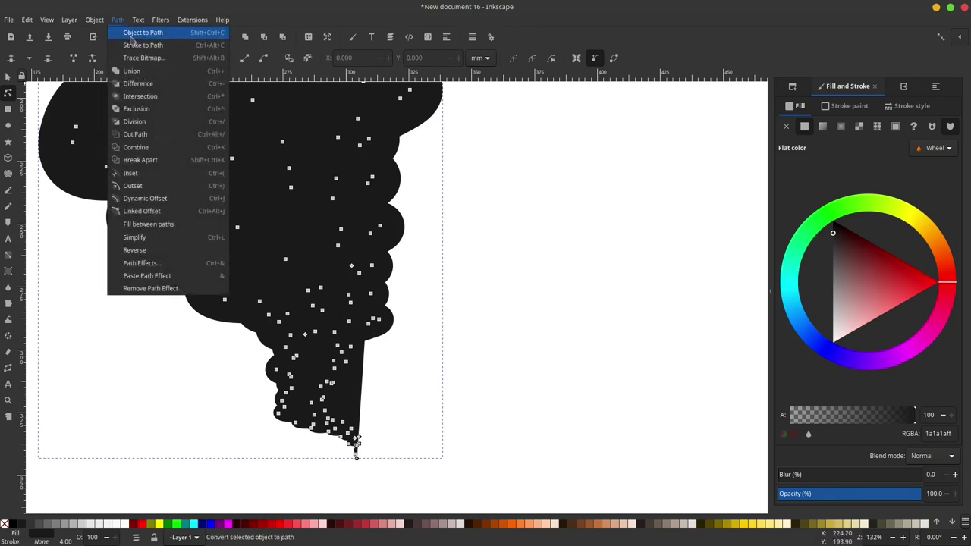
{"action": "left_click", "coordinate": [137, 31]}
{"action": "key", "text": "s"}
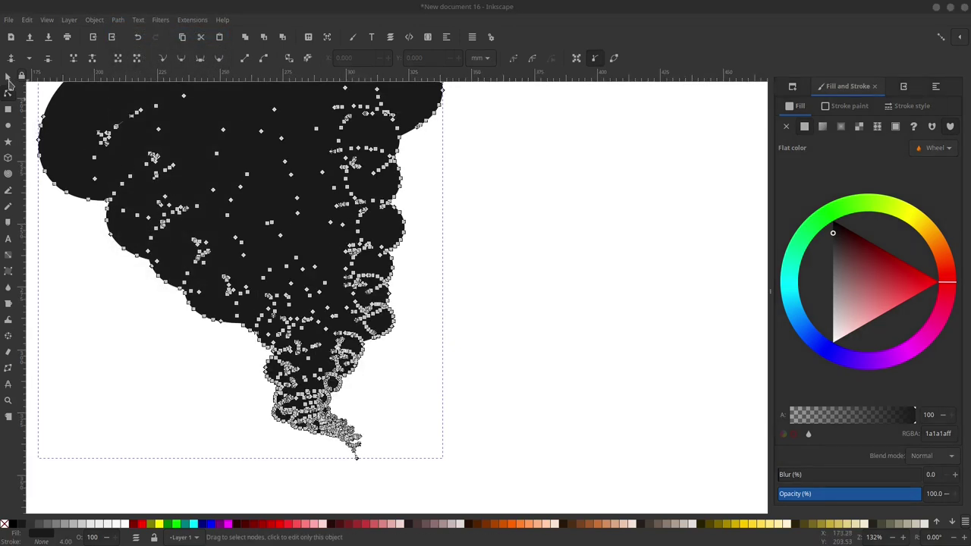
{"action": "scroll", "coordinate": [311, 234], "scroll_direction": "down", "scroll_amount": 1, "text": "ctrl"}
{"action": "scroll", "coordinate": [315, 243], "scroll_direction": "down", "scroll_amount": 1, "text": "ctrl"}
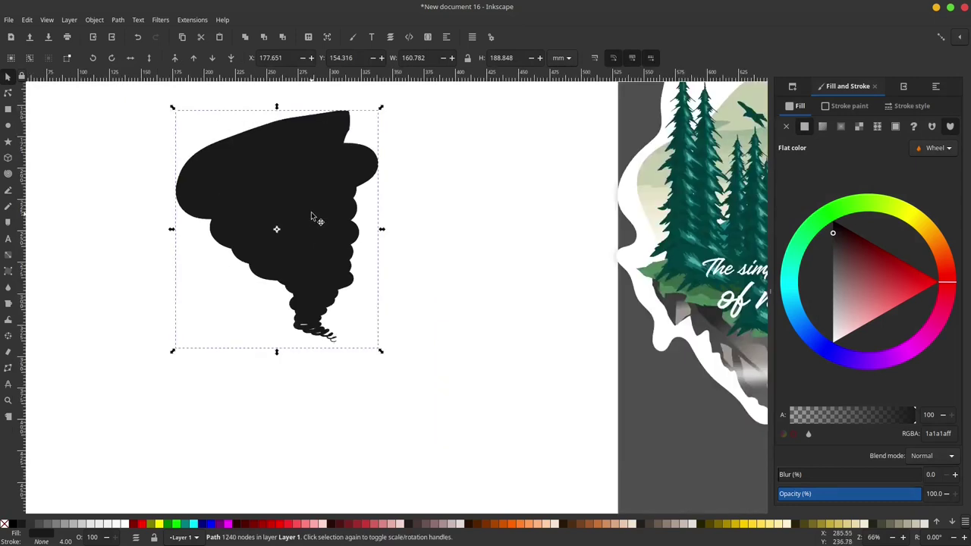
- Merge the tornado path's overlapping loops into one silhouette with Union
{"action": "scroll", "coordinate": [310, 216], "scroll_direction": "up", "scroll_amount": 1}
{"action": "scroll", "coordinate": [299, 228], "scroll_direction": "up", "scroll_amount": 1, "text": "ctrl"}
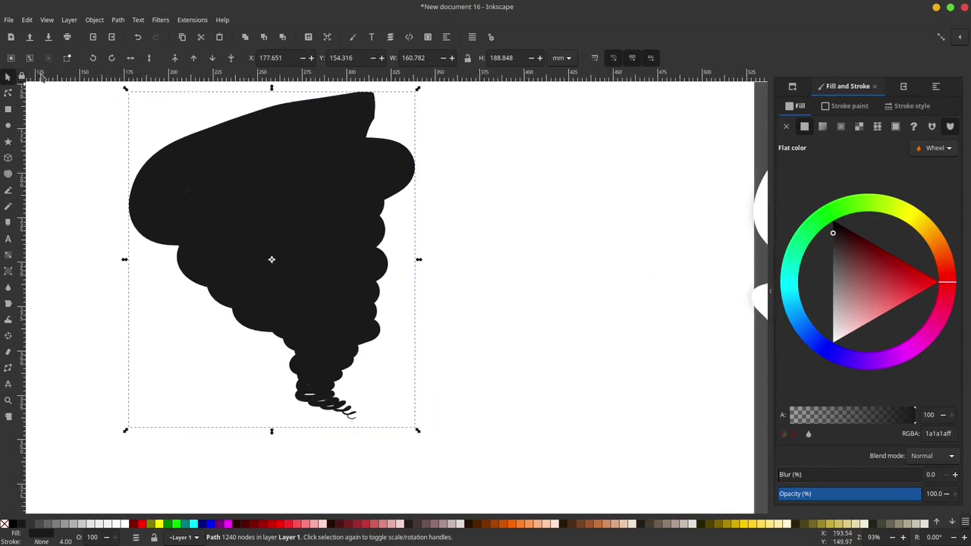
{"action": "left_click", "coordinate": [8, 93]}
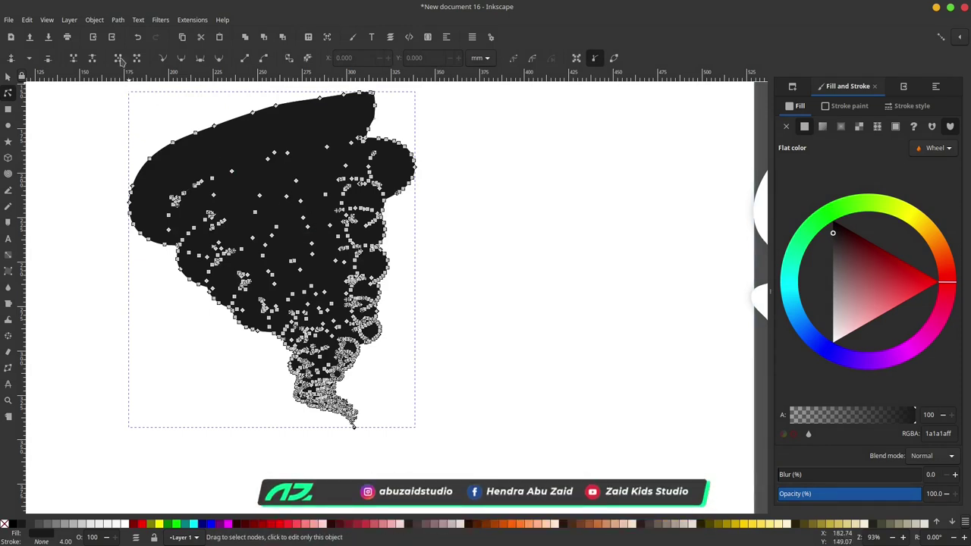
{"action": "left_click", "coordinate": [118, 21]}
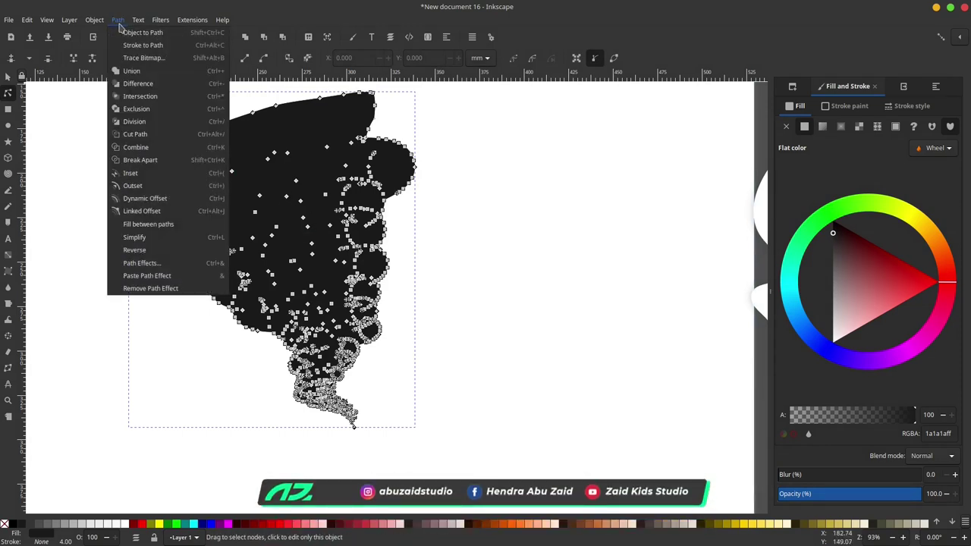
{"action": "left_click", "coordinate": [132, 71]}
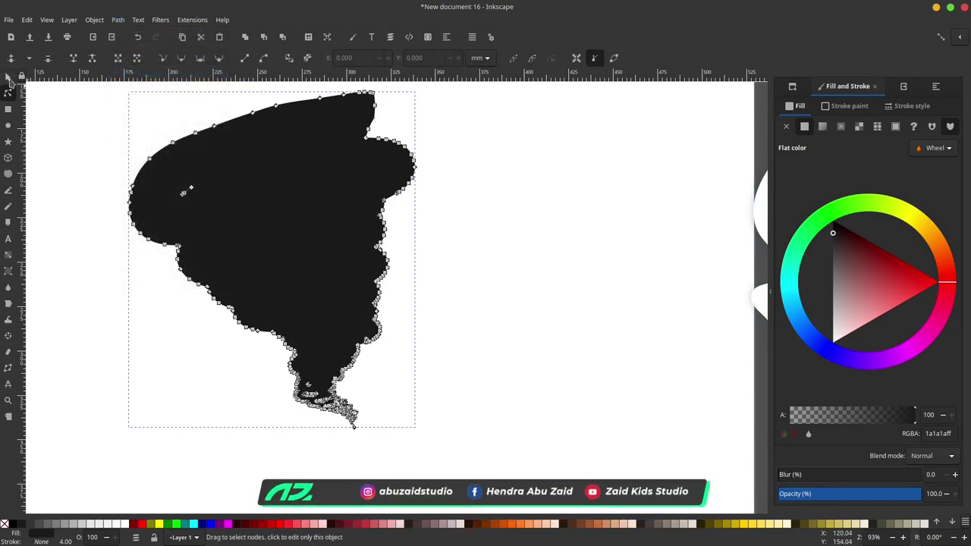
{"action": "left_click", "coordinate": [8, 77]}
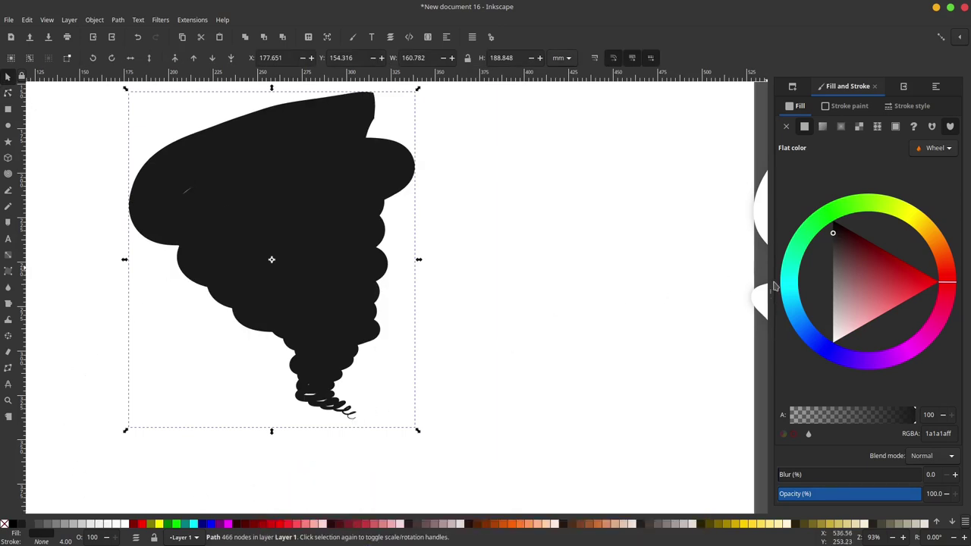
- Fill the tornado silhouette with dark blue 1b5781ff and deselect it
{"action": "left_click", "coordinate": [796, 318]}
{"action": "left_click_drag", "start_coordinate": [821, 319], "coordinate": [872, 310]}
{"action": "left_click", "coordinate": [409, 267]}
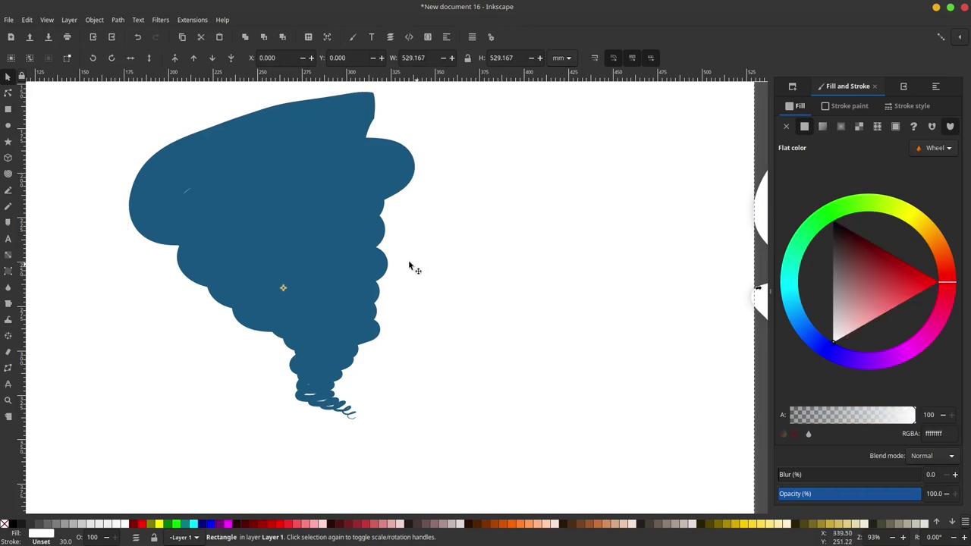
- Set the Pencil tool's shape to None and draw a freehand patch covering the gaps in the tornado's lower tail
{"action": "scroll", "coordinate": [331, 419], "scroll_direction": "up", "scroll_amount": 4}
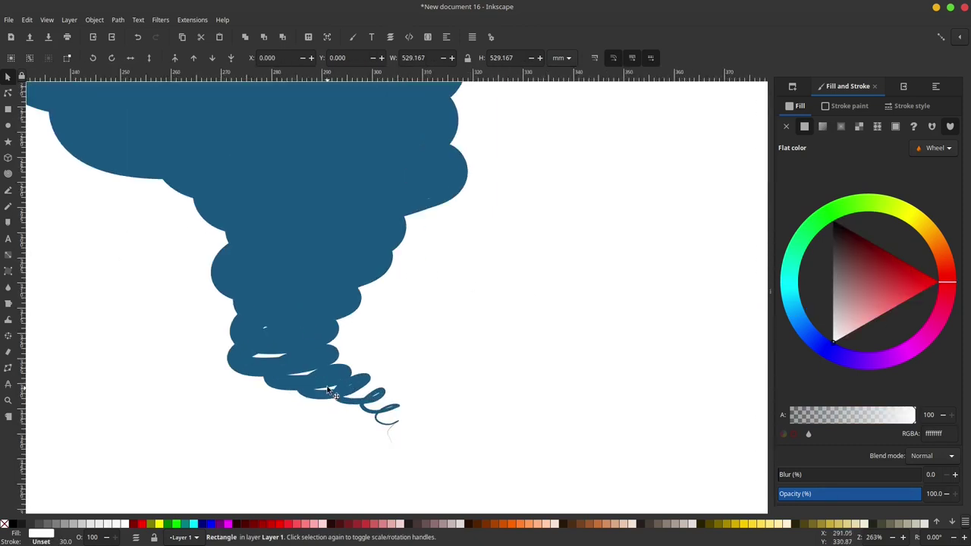
{"action": "left_click", "coordinate": [8, 208]}
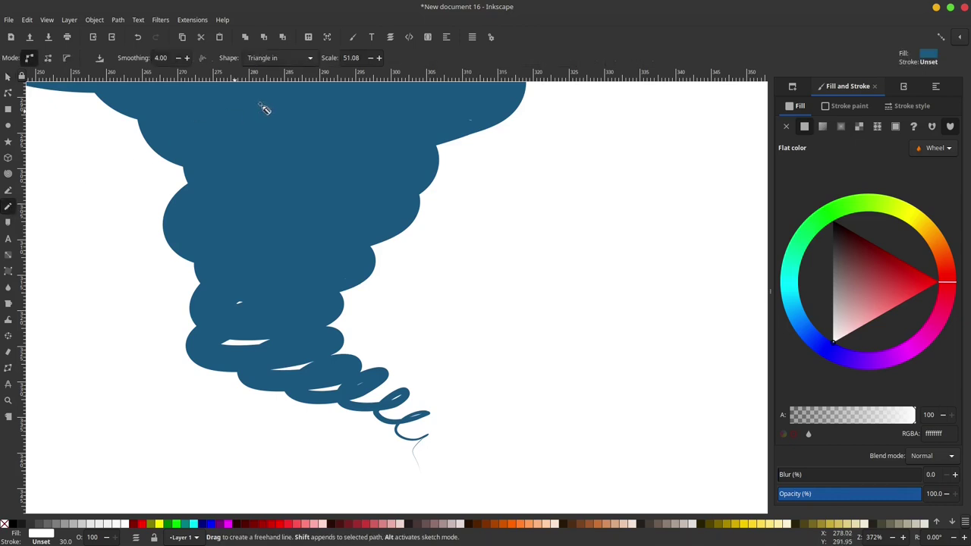
{"action": "left_click", "coordinate": [308, 61]}
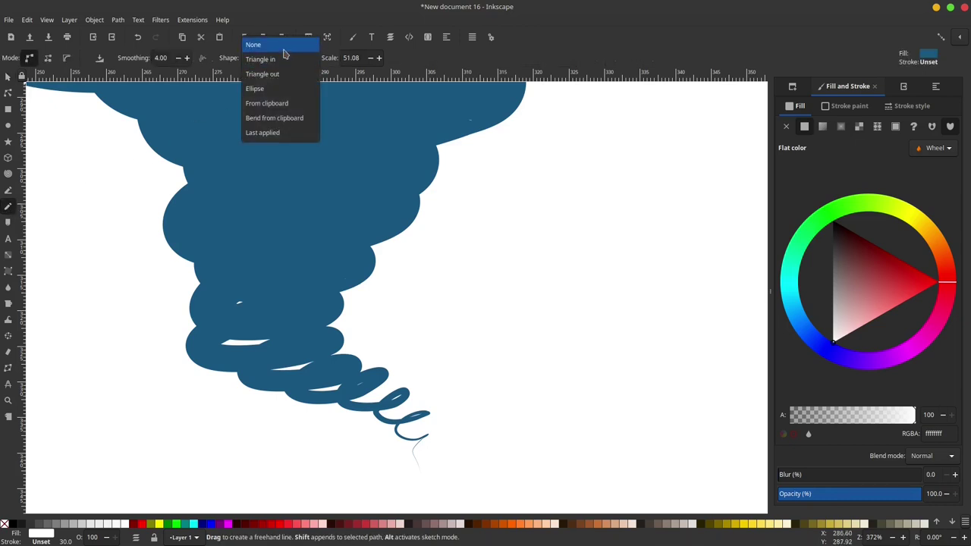
{"action": "left_click", "coordinate": [284, 48]}
{"action": "mouse_move", "coordinate": [303, 347]}
{"action": "left_mouse_down"}
{"action": "mouse_move", "coordinate": [330, 369]}
{"action": "mouse_move", "coordinate": [393, 381]}
{"action": "left_mouse_up"}
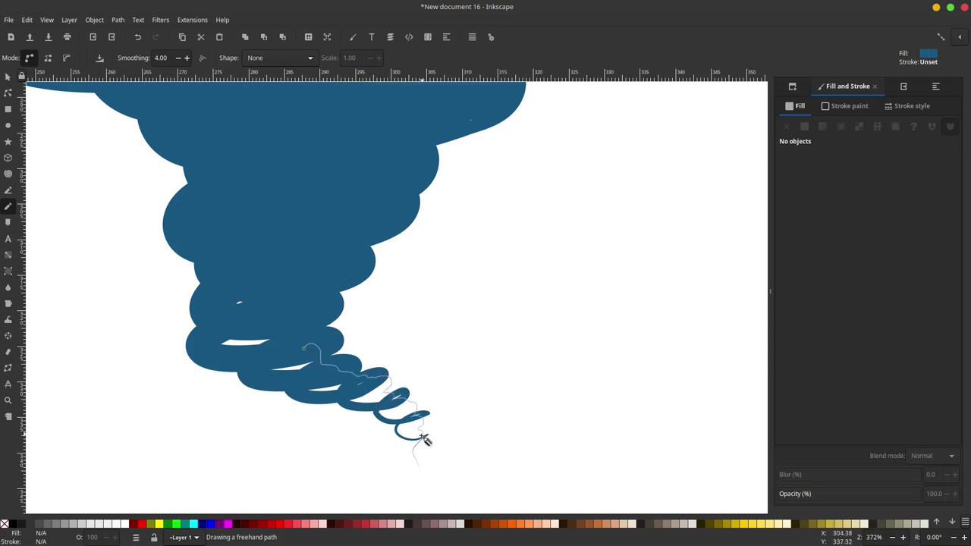
{"action": "mouse_move", "coordinate": [425, 440]}
{"action": "left_mouse_down"}
{"action": "mouse_move", "coordinate": [302, 391]}
{"action": "mouse_move", "coordinate": [225, 317]}
{"action": "left_mouse_up"}
- Draw small freehand patches over the remaining gaps at the tip of the tornado's tail
{"action": "scroll", "coordinate": [373, 388], "scroll_direction": "up", "scroll_amount": 1, "text": "ctrl"}
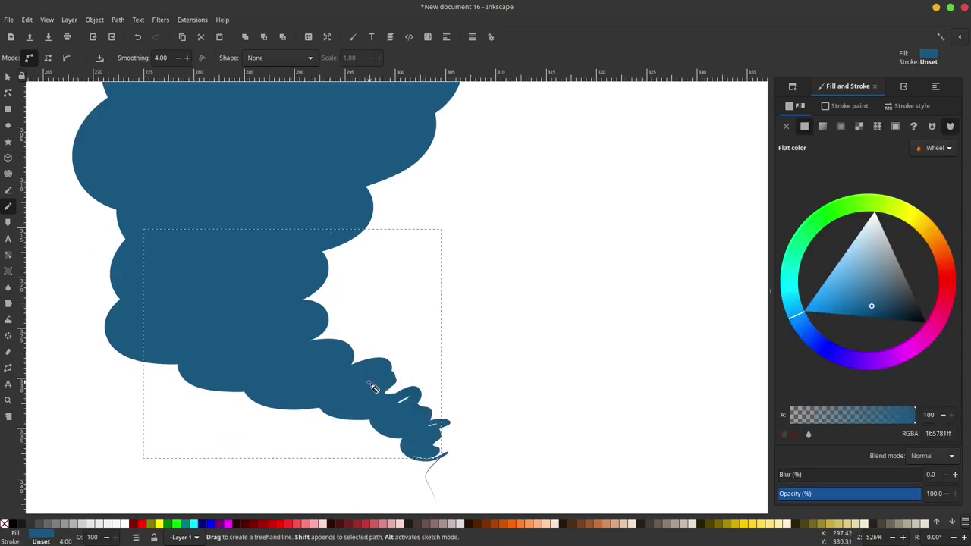
{"action": "mouse_move", "coordinate": [370, 383]}
{"action": "left_mouse_down"}
{"action": "mouse_move", "coordinate": [397, 394]}
{"action": "mouse_move", "coordinate": [387, 396]}
{"action": "left_mouse_up"}
{"action": "mouse_move", "coordinate": [379, 393]}
{"action": "left_mouse_down"}
{"action": "mouse_move", "coordinate": [399, 396]}
{"action": "mouse_move", "coordinate": [414, 419]}
{"action": "mouse_move", "coordinate": [412, 440]}
{"action": "mouse_move", "coordinate": [444, 448]}
{"action": "mouse_move", "coordinate": [435, 468]}
{"action": "mouse_move", "coordinate": [447, 482]}
{"action": "left_mouse_up"}
{"action": "scroll", "coordinate": [425, 349], "scroll_direction": "left", "scroll_amount": 3}
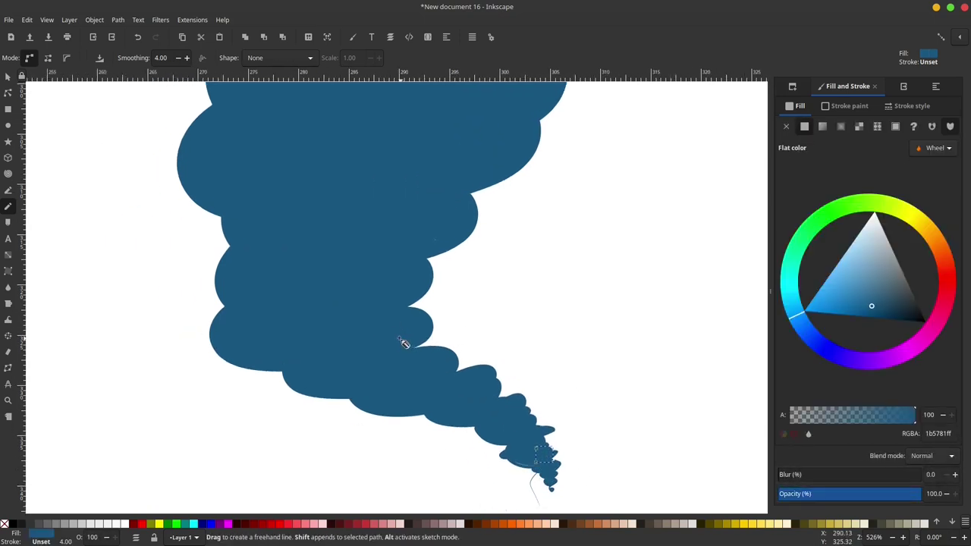
- Merge the tornado silhouette and its freehand patches into one path with Union, and deselect it
{"action": "scroll", "coordinate": [427, 306], "scroll_direction": "up", "scroll_amount": 10}
{"action": "scroll", "coordinate": [399, 340], "scroll_direction": "left", "scroll_amount": 4}
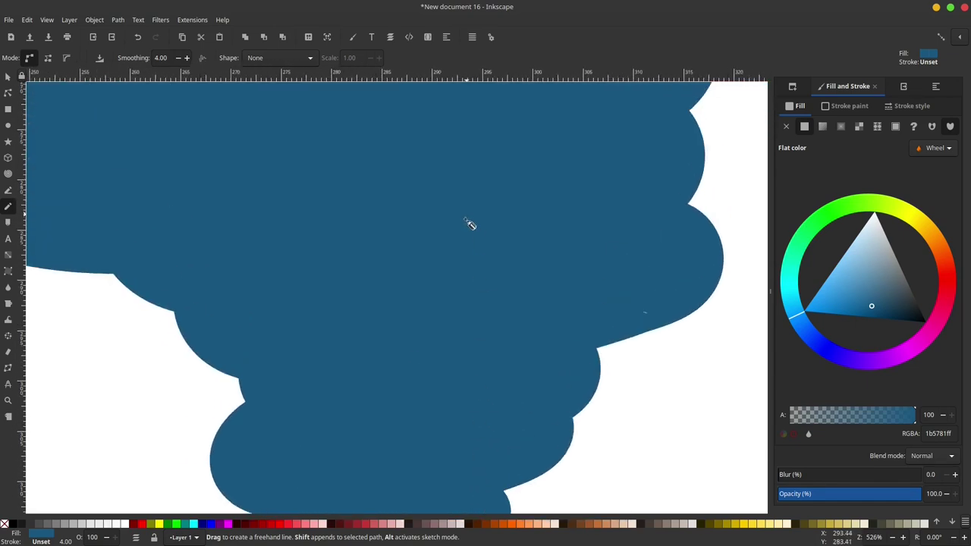
{"action": "scroll", "coordinate": [562, 282], "scroll_direction": "down", "scroll_amount": 5}
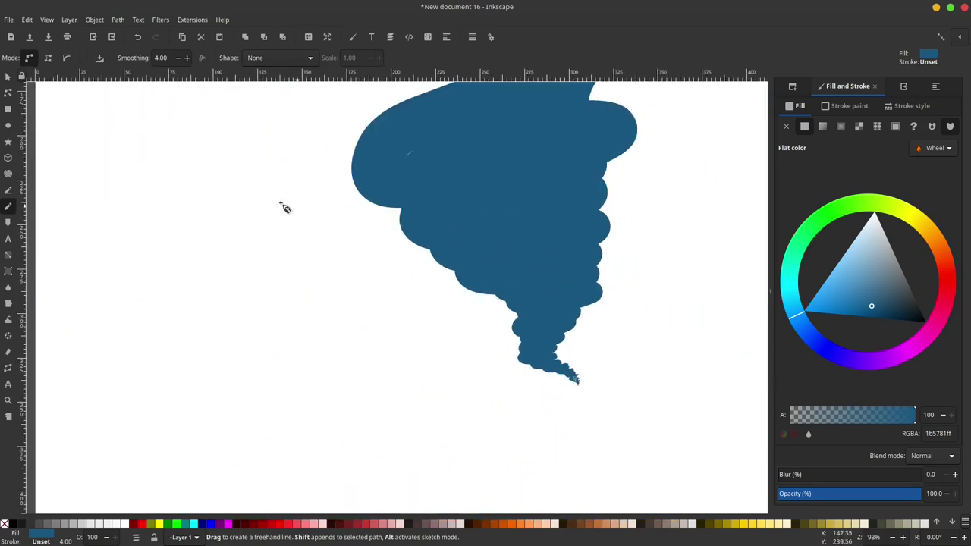
{"action": "left_click", "coordinate": [8, 76]}
{"action": "scroll", "coordinate": [230, 225], "scroll_direction": "right", "scroll_amount": 4}
{"action": "scroll", "coordinate": [230, 225], "scroll_direction": "up", "scroll_amount": 1}
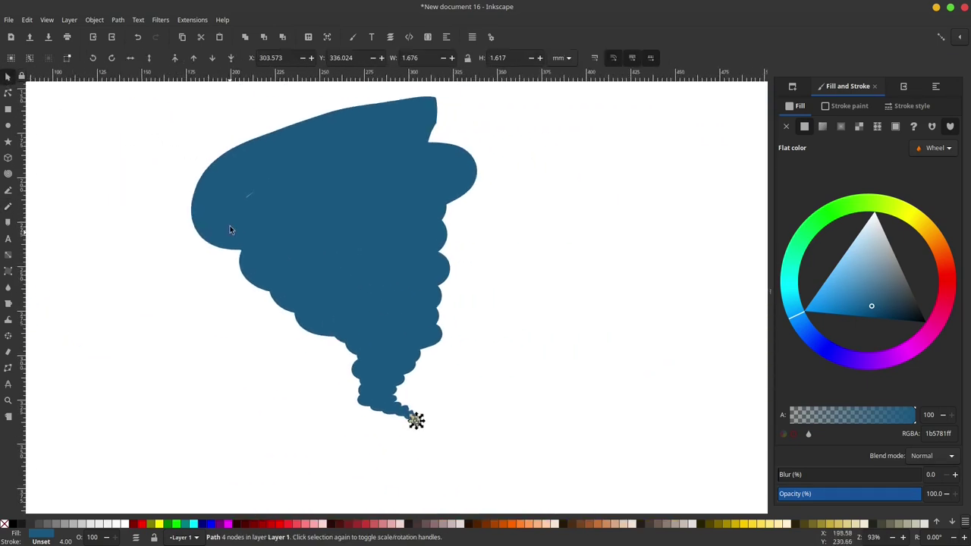
{"action": "scroll", "coordinate": [245, 257], "scroll_direction": "down", "scroll_amount": 1}
{"action": "scroll", "coordinate": [244, 273], "scroll_direction": "up", "scroll_amount": 2}
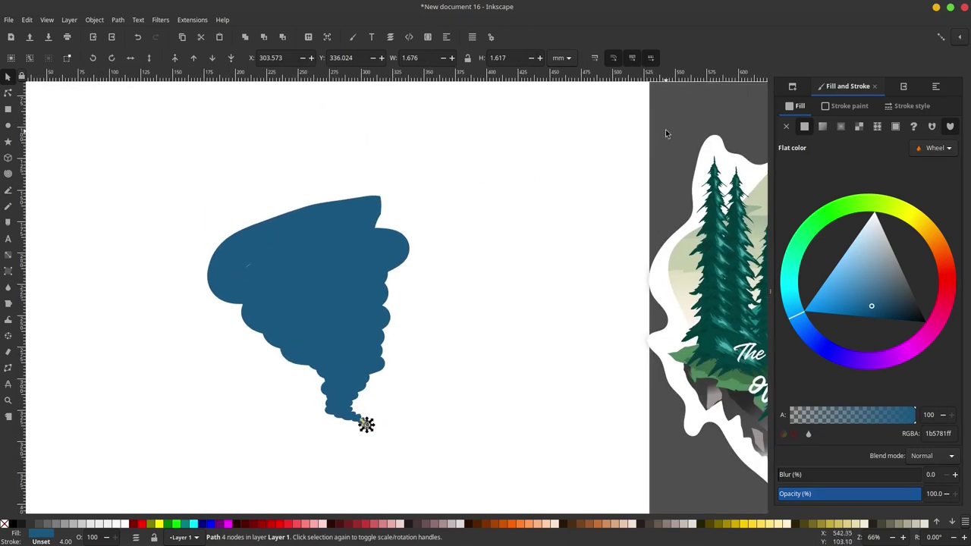
{"action": "left_click_drag", "start_coordinate": [665, 132], "coordinate": [163, 457]}
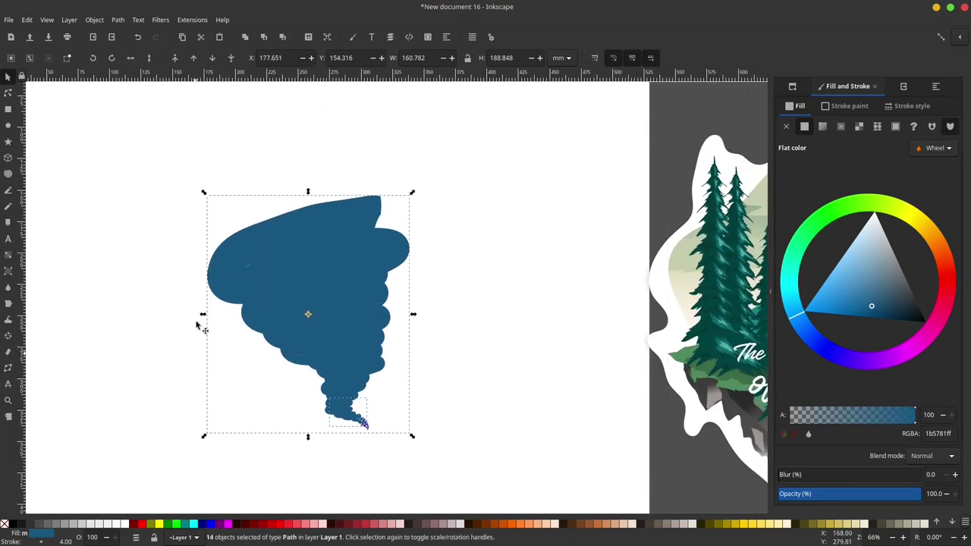
{"action": "left_click", "coordinate": [117, 19]}
{"action": "left_click", "coordinate": [130, 69]}
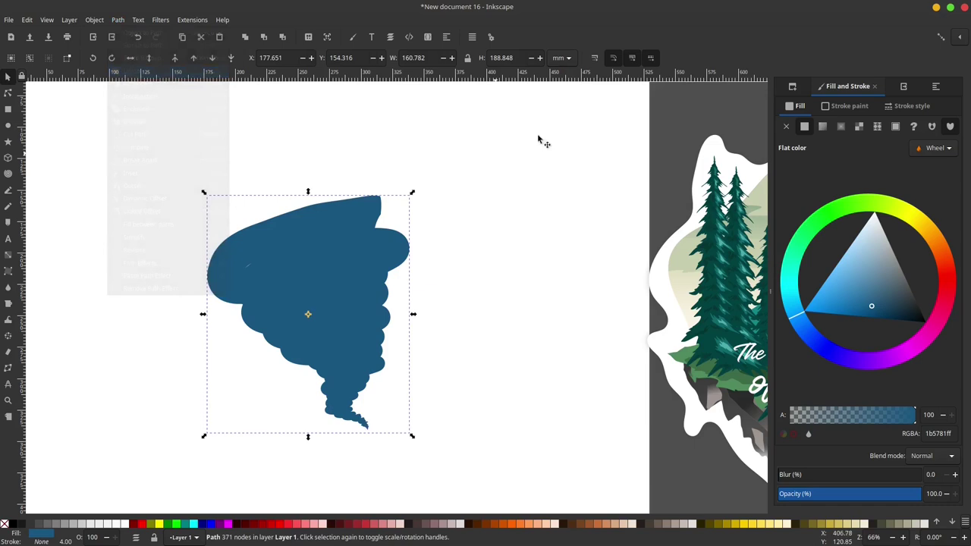
{"action": "left_click", "coordinate": [663, 116]}
- Draw a jagged freehand shadow shape along the tornado's left side and fill it with darker blue 18496aff
{"action": "scroll", "coordinate": [286, 236], "scroll_direction": "down", "scroll_amount": 2}
{"action": "scroll", "coordinate": [226, 220], "scroll_direction": "up", "scroll_amount": 1}
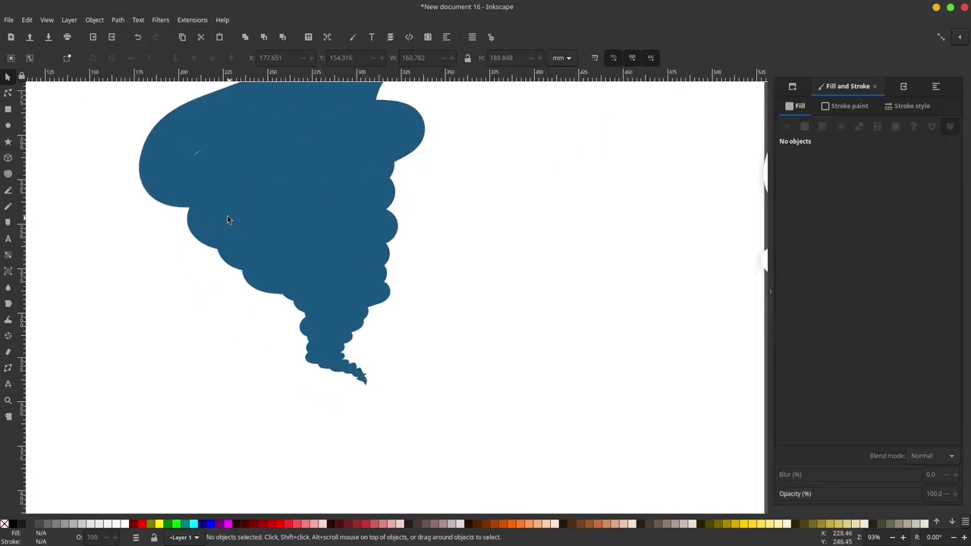
{"action": "left_click", "coordinate": [9, 208]}
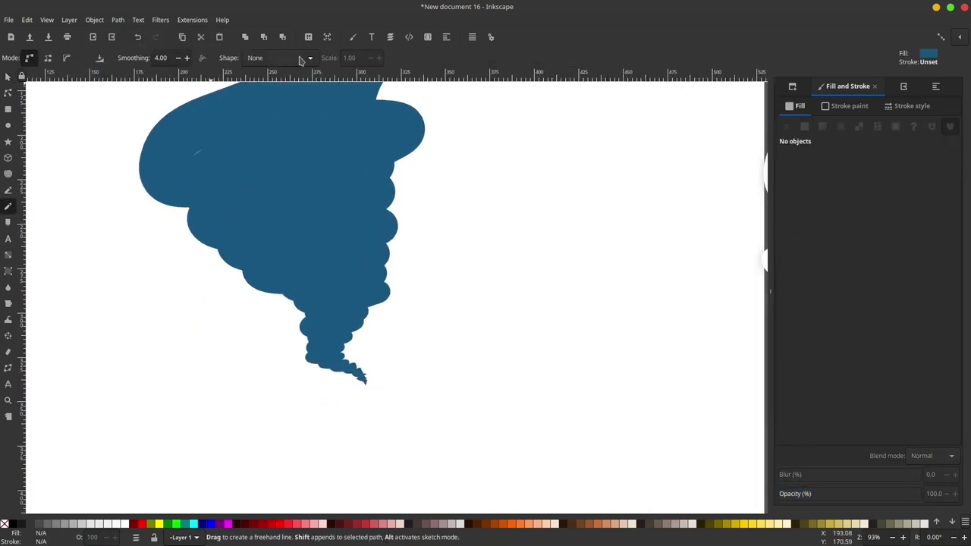
{"action": "left_click_drag", "start_coordinate": [217, 183], "coordinate": [230, 204]}
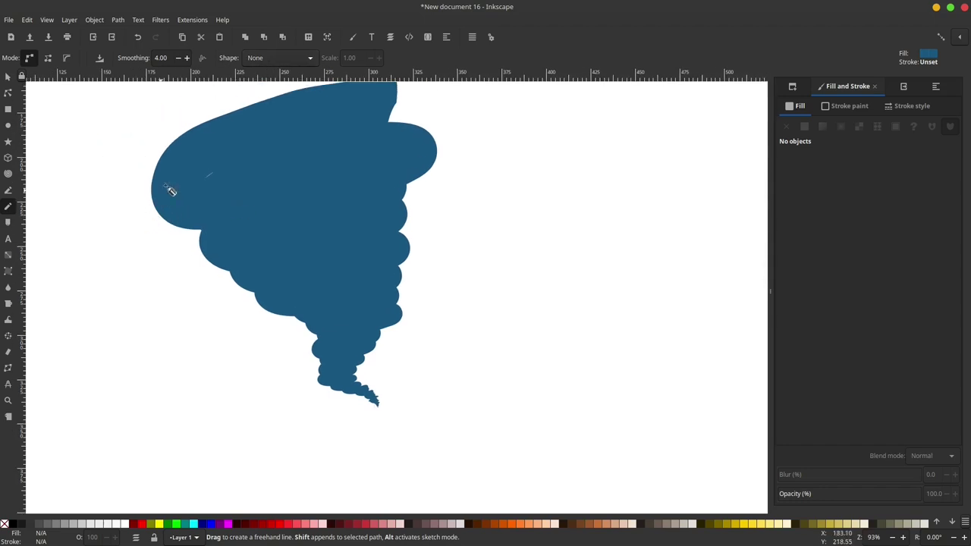
{"action": "mouse_move", "coordinate": [139, 228]}
{"action": "left_mouse_down"}
{"action": "mouse_move", "coordinate": [169, 188]}
{"action": "mouse_move", "coordinate": [233, 154]}
{"action": "mouse_move", "coordinate": [252, 151]}
{"action": "mouse_move", "coordinate": [173, 187]}
{"action": "mouse_move", "coordinate": [267, 153]}
{"action": "mouse_move", "coordinate": [240, 193]}
{"action": "mouse_move", "coordinate": [269, 201]}
{"action": "mouse_move", "coordinate": [242, 240]}
{"action": "mouse_move", "coordinate": [257, 243]}
{"action": "mouse_move", "coordinate": [263, 267]}
{"action": "mouse_move", "coordinate": [286, 267]}
{"action": "mouse_move", "coordinate": [278, 298]}
{"action": "mouse_move", "coordinate": [289, 308]}
{"action": "mouse_move", "coordinate": [314, 303]}
{"action": "mouse_move", "coordinate": [329, 318]}
{"action": "mouse_move", "coordinate": [320, 331]}
{"action": "mouse_move", "coordinate": [339, 340]}
{"action": "mouse_move", "coordinate": [321, 353]}
{"action": "mouse_move", "coordinate": [338, 366]}
{"action": "mouse_move", "coordinate": [328, 377]}
{"action": "mouse_move", "coordinate": [345, 372]}
{"action": "mouse_move", "coordinate": [342, 384]}
{"action": "mouse_move", "coordinate": [364, 401]}
{"action": "mouse_move", "coordinate": [164, 328]}
{"action": "mouse_move", "coordinate": [134, 241]}
{"action": "left_mouse_up"}
{"action": "key", "text": "ctrl+z"}
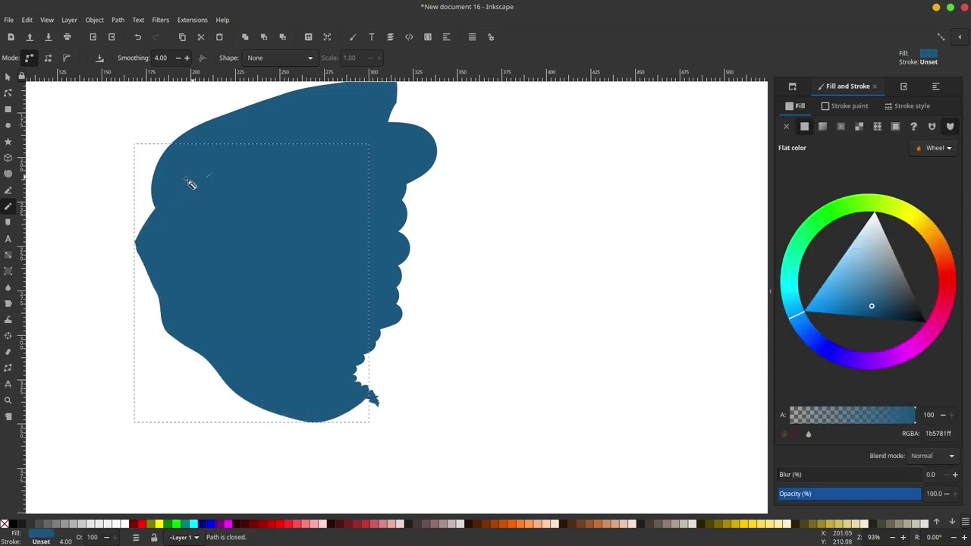
{"action": "left_click", "coordinate": [882, 310]}
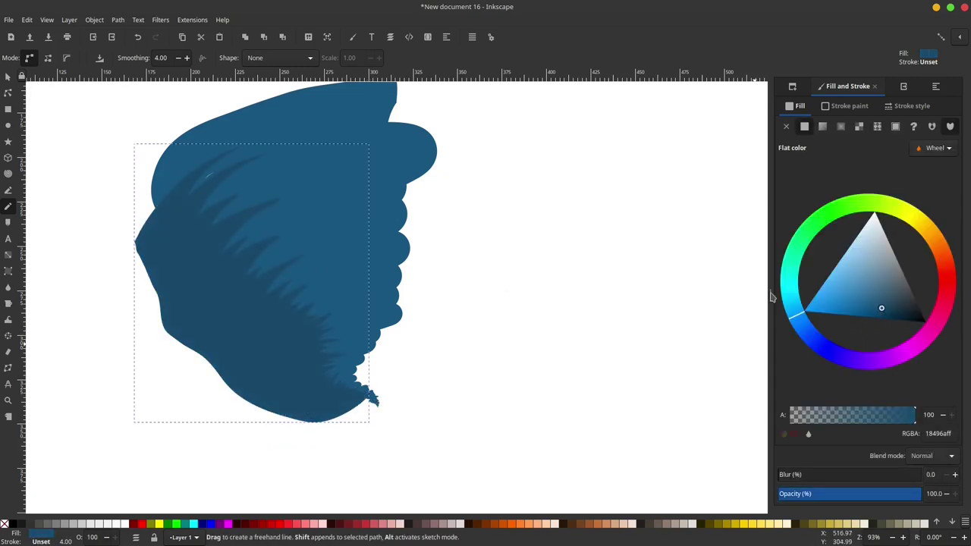
- Duplicate the tornado silhouette above the left shadow shape and trim the shadow to the outline with Intersection
{"action": "left_click", "coordinate": [7, 77]}
{"action": "left_click", "coordinate": [360, 115]}
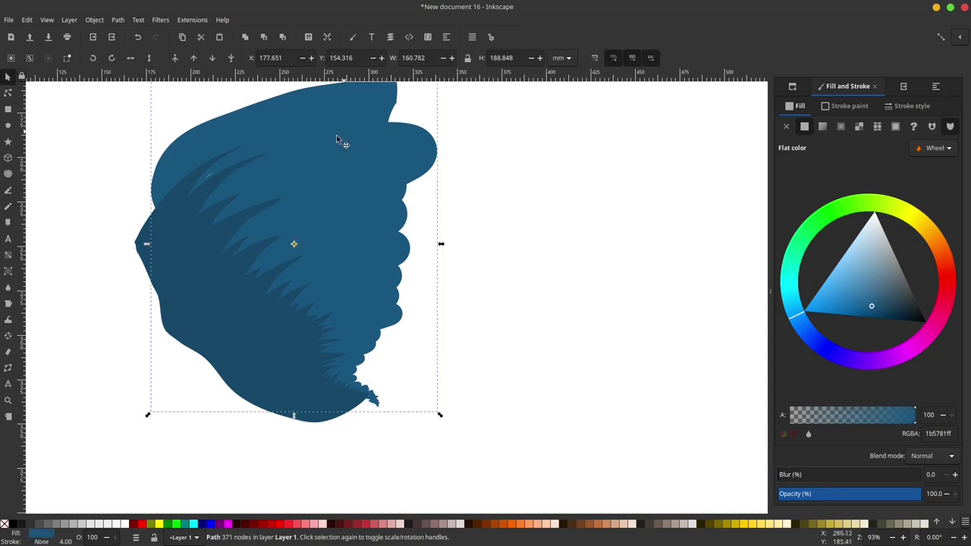
{"action": "key", "text": "ctrl+l"}
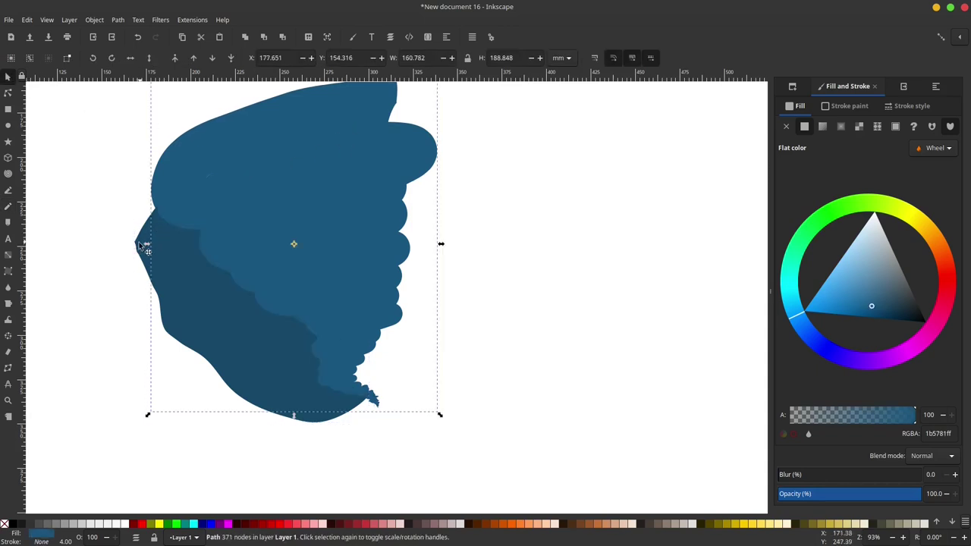
{"action": "left_click", "coordinate": [142, 246], "text": "shift"}
{"action": "left_click", "coordinate": [118, 19]}
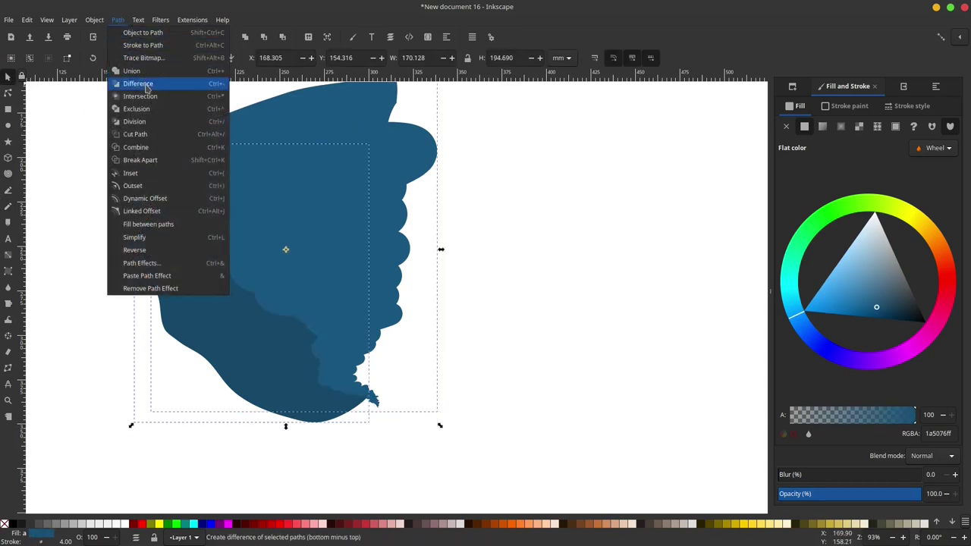
{"action": "left_click", "coordinate": [150, 101]}
{"action": "left_click", "coordinate": [318, 253]}
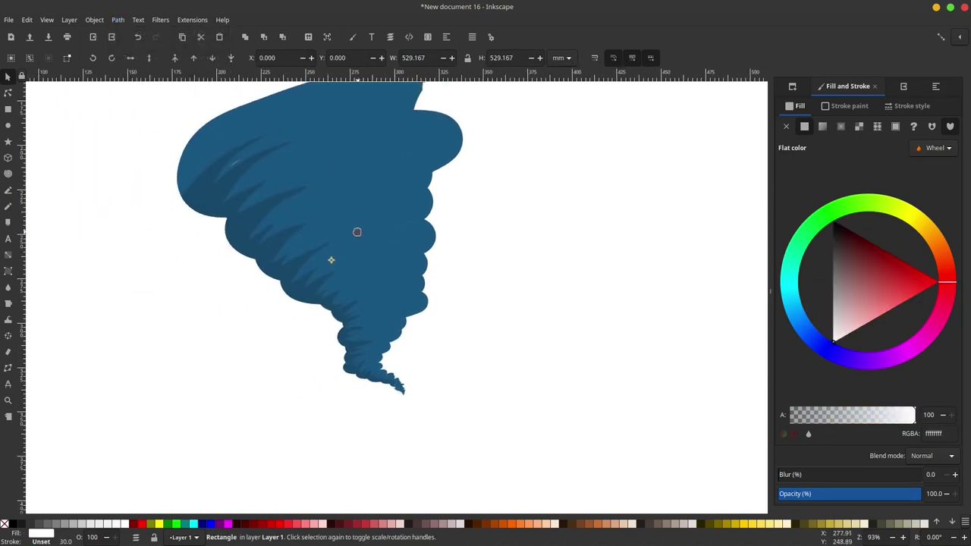
- Draw a jagged freehand shadow shape in 18496aff over the tornado's right side, extending past its outline
{"action": "left_click", "coordinate": [10, 207]}
{"action": "scroll", "coordinate": [360, 192], "scroll_direction": "up", "scroll_amount": 1}
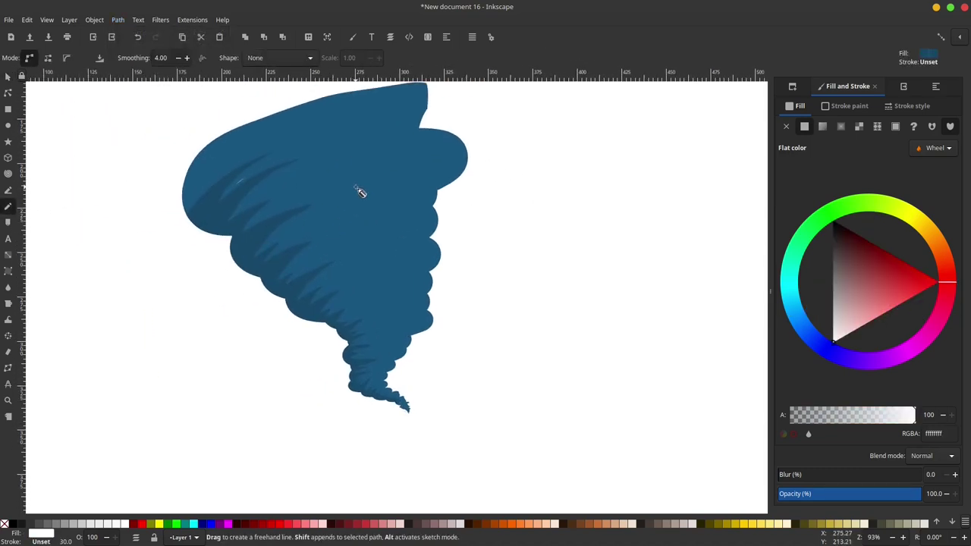
{"action": "key", "text": "Escape"}
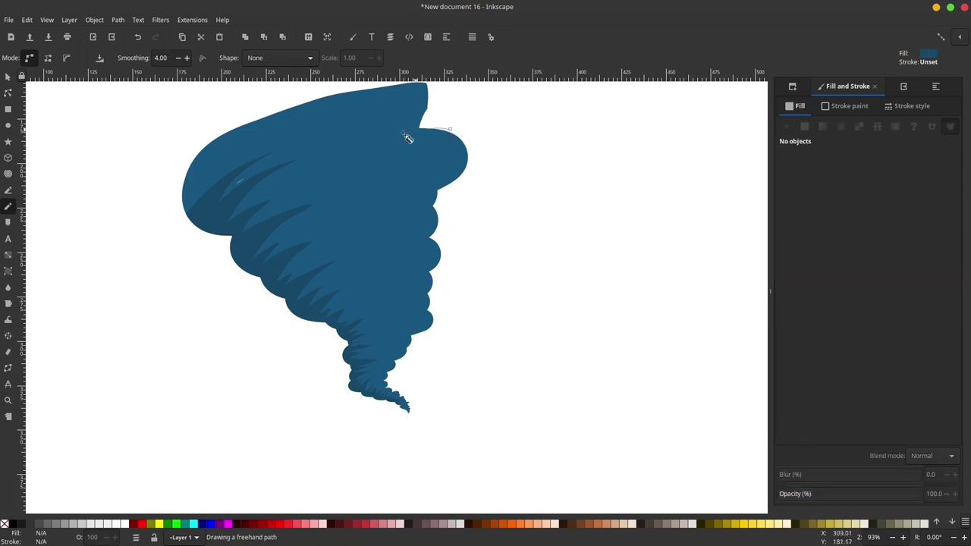
{"action": "mouse_move", "coordinate": [492, 134]}
{"action": "left_mouse_down"}
{"action": "mouse_move", "coordinate": [356, 152]}
{"action": "mouse_move", "coordinate": [421, 159]}
{"action": "mouse_move", "coordinate": [420, 247]}
{"action": "mouse_move", "coordinate": [405, 283]}
{"action": "mouse_move", "coordinate": [423, 324]}
{"action": "mouse_move", "coordinate": [384, 378]}
{"action": "mouse_move", "coordinate": [392, 394]}
{"action": "mouse_move", "coordinate": [538, 147]}
{"action": "mouse_move", "coordinate": [492, 135]}
{"action": "left_mouse_up"}
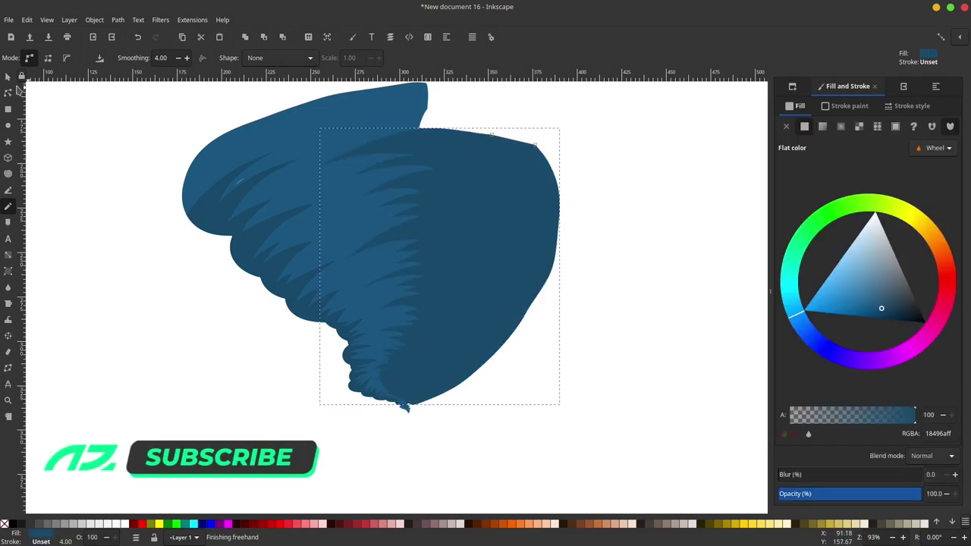
- Place a copy of the tornado silhouette above the right shadow shape and intersect them to trim the shadow
{"action": "left_click", "coordinate": [7, 78]}
{"action": "left_click", "coordinate": [346, 109]}
{"action": "left_click_drag", "start_coordinate": [362, 161], "coordinate": [300, 199]}
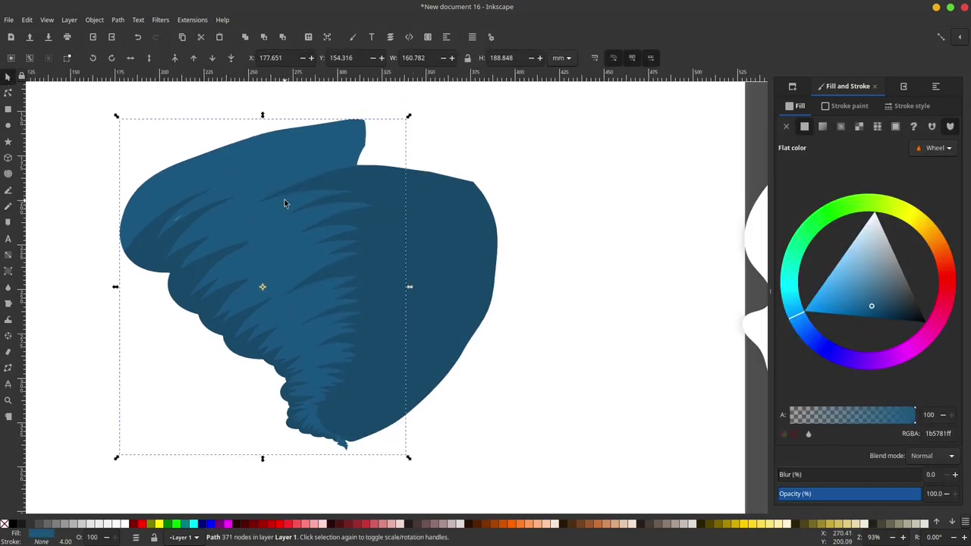
{"action": "key", "text": "Page_Up"}
{"action": "left_click", "coordinate": [471, 215], "text": "shift"}
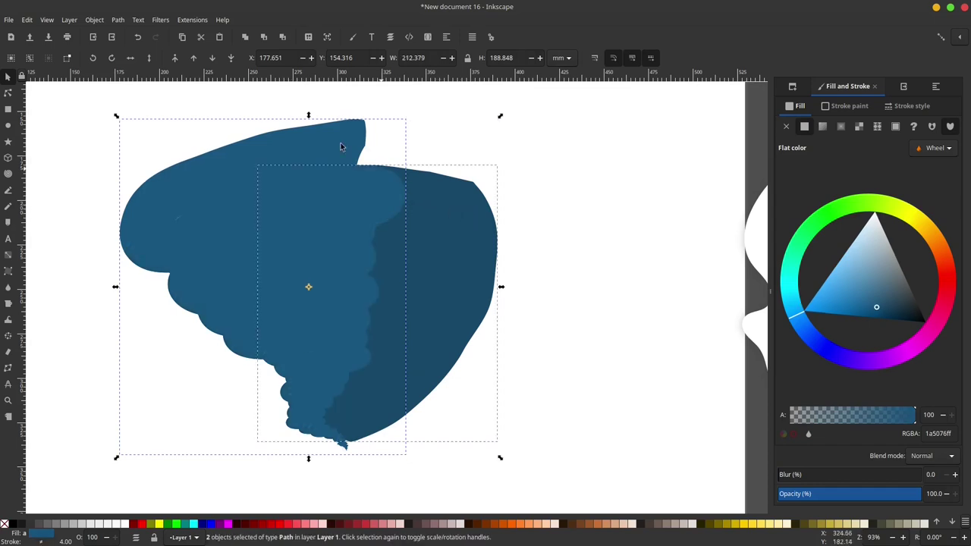
{"action": "left_click", "coordinate": [118, 20]}
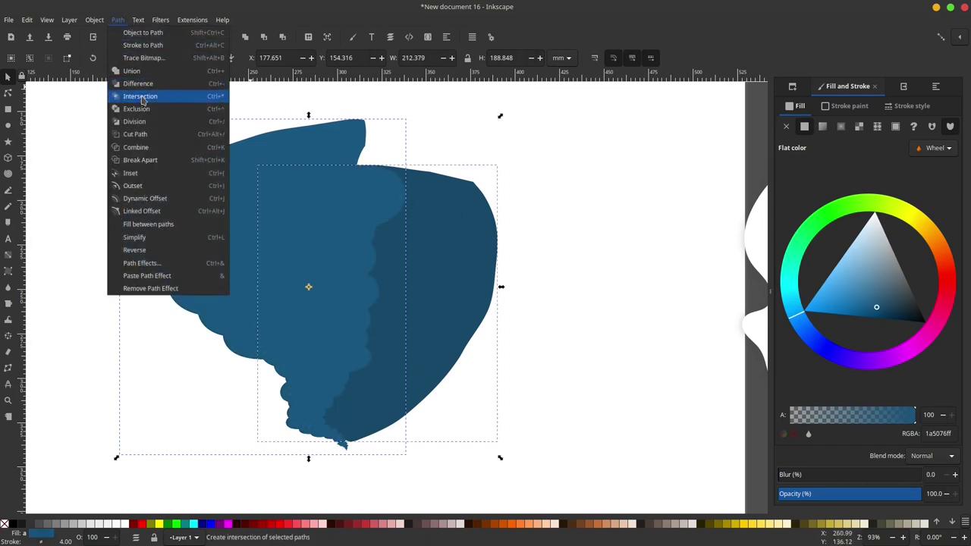
{"action": "left_click", "coordinate": [141, 96]}
{"action": "left_click", "coordinate": [551, 179]}
{"action": "scroll", "coordinate": [394, 220], "scroll_direction": "left", "scroll_amount": 3}
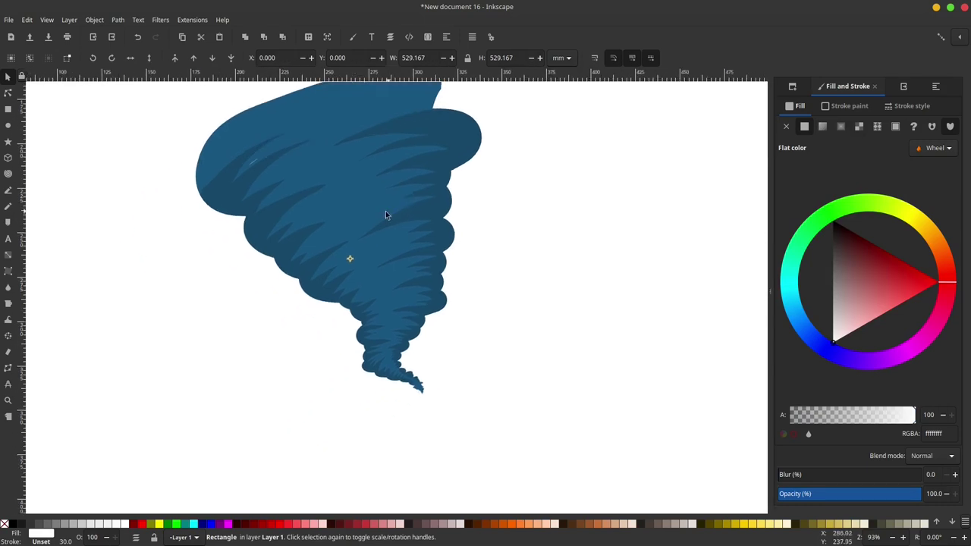
- Draw a long jagged freehand highlight down the middle of the tornado and fill it with lighter blue 4b7fa2ff
{"action": "left_click", "coordinate": [9, 209]}
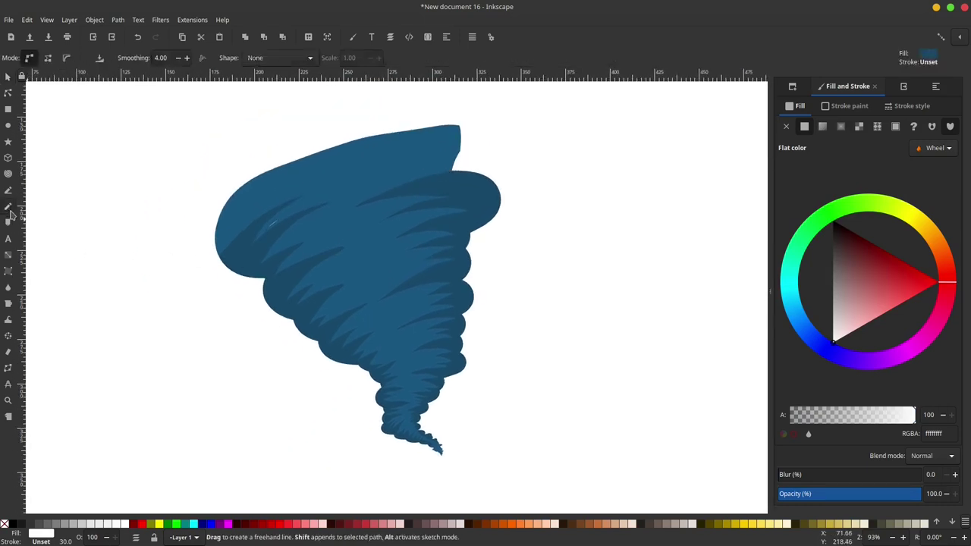
{"action": "scroll", "coordinate": [353, 201], "scroll_direction": "up", "scroll_amount": 1}
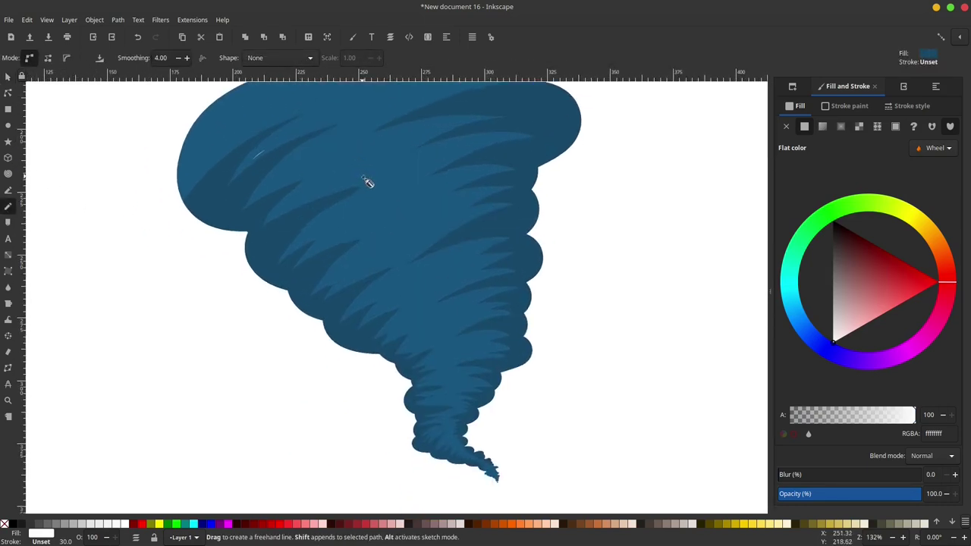
{"action": "left_click_drag", "start_coordinate": [332, 208], "coordinate": [294, 234]}
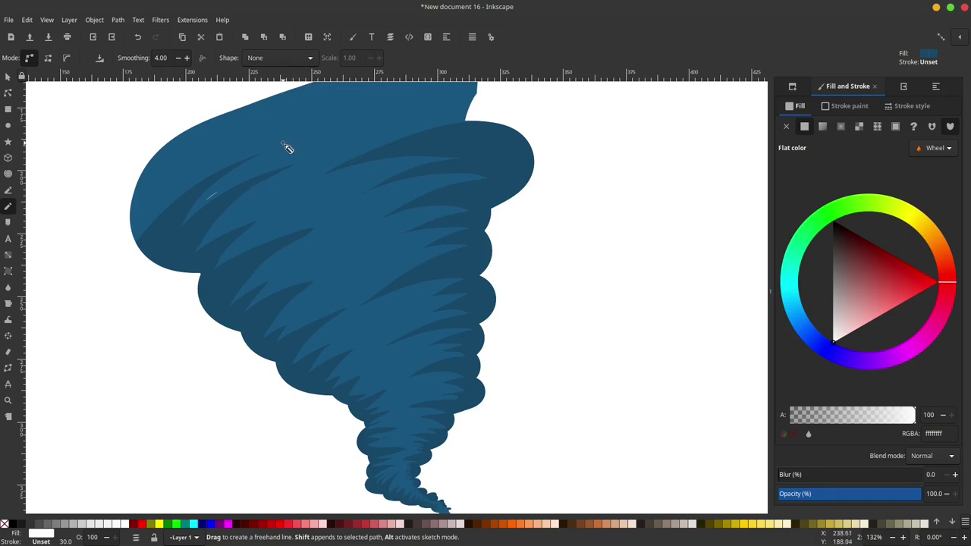
{"action": "mouse_move", "coordinate": [282, 145]}
{"action": "left_mouse_down"}
{"action": "mouse_move", "coordinate": [412, 112]}
{"action": "mouse_move", "coordinate": [276, 194]}
{"action": "mouse_move", "coordinate": [392, 173]}
{"action": "mouse_move", "coordinate": [311, 218]}
{"action": "mouse_move", "coordinate": [399, 195]}
{"action": "mouse_move", "coordinate": [367, 219]}
{"action": "mouse_move", "coordinate": [352, 266]}
{"action": "mouse_move", "coordinate": [400, 268]}
{"action": "mouse_move", "coordinate": [343, 314]}
{"action": "mouse_move", "coordinate": [402, 327]}
{"action": "mouse_move", "coordinate": [421, 351]}
{"action": "mouse_move", "coordinate": [400, 380]}
{"action": "mouse_move", "coordinate": [425, 394]}
{"action": "mouse_move", "coordinate": [401, 412]}
{"action": "mouse_move", "coordinate": [408, 485]}
{"action": "mouse_move", "coordinate": [392, 478]}
{"action": "mouse_move", "coordinate": [397, 465]}
{"action": "mouse_move", "coordinate": [379, 448]}
{"action": "mouse_move", "coordinate": [398, 440]}
{"action": "mouse_move", "coordinate": [396, 422]}
{"action": "mouse_move", "coordinate": [379, 410]}
{"action": "mouse_move", "coordinate": [378, 369]}
{"action": "mouse_move", "coordinate": [364, 341]}
{"action": "mouse_move", "coordinate": [315, 339]}
{"action": "mouse_move", "coordinate": [336, 288]}
{"action": "mouse_move", "coordinate": [267, 289]}
{"action": "mouse_move", "coordinate": [267, 265]}
{"action": "mouse_move", "coordinate": [250, 241]}
{"action": "mouse_move", "coordinate": [265, 194]}
{"action": "mouse_move", "coordinate": [171, 213]}
{"action": "left_mouse_up"}
{"action": "mouse_move", "coordinate": [866, 311]}
{"action": "left_mouse_down"}
{"action": "mouse_move", "coordinate": [877, 277]}
{"action": "mouse_move", "coordinate": [870, 289]}
{"action": "left_mouse_up"}
- Draw a smaller jagged highlight inside the upper part of the existing highlight and fill it with pale blue 9ab3c5ff
{"action": "scroll", "coordinate": [289, 163], "scroll_direction": "up", "scroll_amount": 1}
{"action": "mouse_move", "coordinate": [309, 139]}
{"action": "left_mouse_down"}
{"action": "mouse_move", "coordinate": [379, 122]}
{"action": "mouse_move", "coordinate": [257, 185]}
{"action": "mouse_move", "coordinate": [273, 216]}
{"action": "mouse_move", "coordinate": [307, 237]}
{"action": "mouse_move", "coordinate": [363, 233]}
{"action": "mouse_move", "coordinate": [358, 268]}
{"action": "mouse_move", "coordinate": [327, 317]}
{"action": "mouse_move", "coordinate": [313, 274]}
{"action": "mouse_move", "coordinate": [246, 270]}
{"action": "mouse_move", "coordinate": [222, 214]}
{"action": "mouse_move", "coordinate": [354, 136]}
{"action": "left_mouse_up"}
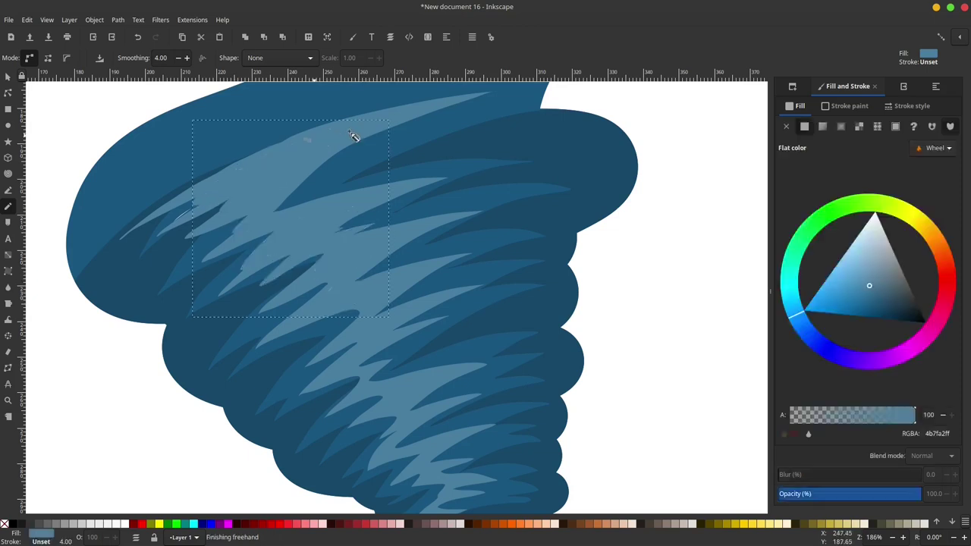
{"action": "mouse_move", "coordinate": [872, 281]}
{"action": "left_mouse_down"}
{"action": "mouse_move", "coordinate": [875, 271]}
{"action": "mouse_move", "coordinate": [820, 267]}
{"action": "left_mouse_up"}
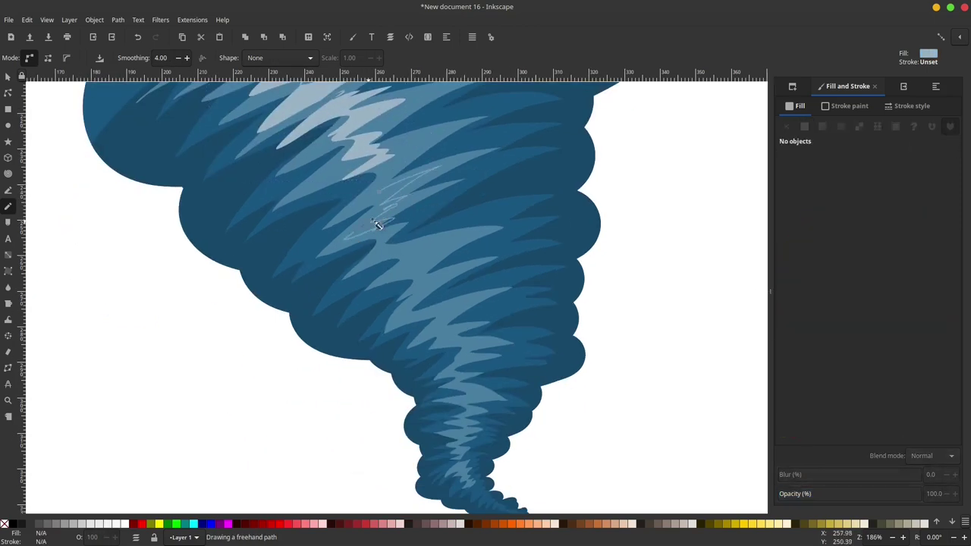
- Add small jagged freehand highlights in 9ab3c5ff down the tornado's centre, from mid-body to the narrow lower part
{"action": "left_click_drag", "start_coordinate": [372, 221], "coordinate": [380, 193]}
{"action": "scroll", "coordinate": [394, 212], "scroll_direction": "down", "scroll_amount": 1}
{"action": "mouse_move", "coordinate": [416, 229]}
{"action": "left_mouse_down"}
{"action": "mouse_move", "coordinate": [399, 243]}
{"action": "mouse_move", "coordinate": [415, 227]}
{"action": "left_mouse_up"}
{"action": "mouse_move", "coordinate": [440, 241]}
{"action": "left_mouse_down"}
{"action": "mouse_move", "coordinate": [430, 263]}
{"action": "mouse_move", "coordinate": [438, 242]}
{"action": "left_mouse_up"}
{"action": "left_click_drag", "start_coordinate": [440, 283], "coordinate": [441, 285]}
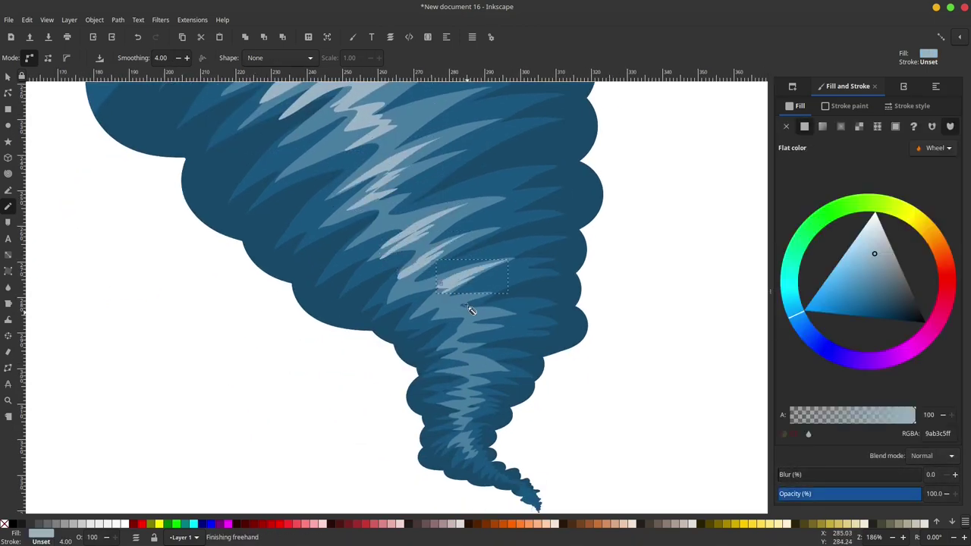
{"action": "scroll", "coordinate": [466, 305], "scroll_direction": "down", "scroll_amount": 3}
{"action": "left_click_drag", "start_coordinate": [465, 247], "coordinate": [462, 259]}
{"action": "mouse_move", "coordinate": [466, 285]}
{"action": "left_mouse_down"}
{"action": "mouse_move", "coordinate": [477, 295]}
{"action": "mouse_move", "coordinate": [459, 298]}
{"action": "left_mouse_up"}
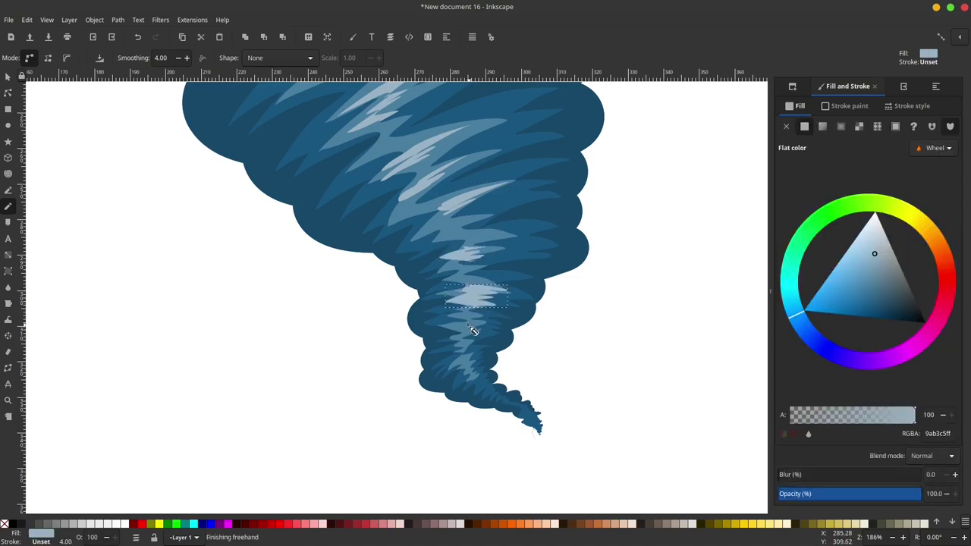
{"action": "mouse_move", "coordinate": [487, 328]}
{"action": "left_mouse_down"}
{"action": "mouse_move", "coordinate": [476, 338]}
{"action": "mouse_move", "coordinate": [485, 330]}
{"action": "left_mouse_up"}
{"action": "left_click_drag", "start_coordinate": [524, 270], "coordinate": [430, 326]}
{"action": "scroll", "coordinate": [429, 327], "scroll_direction": "down", "scroll_amount": 3}
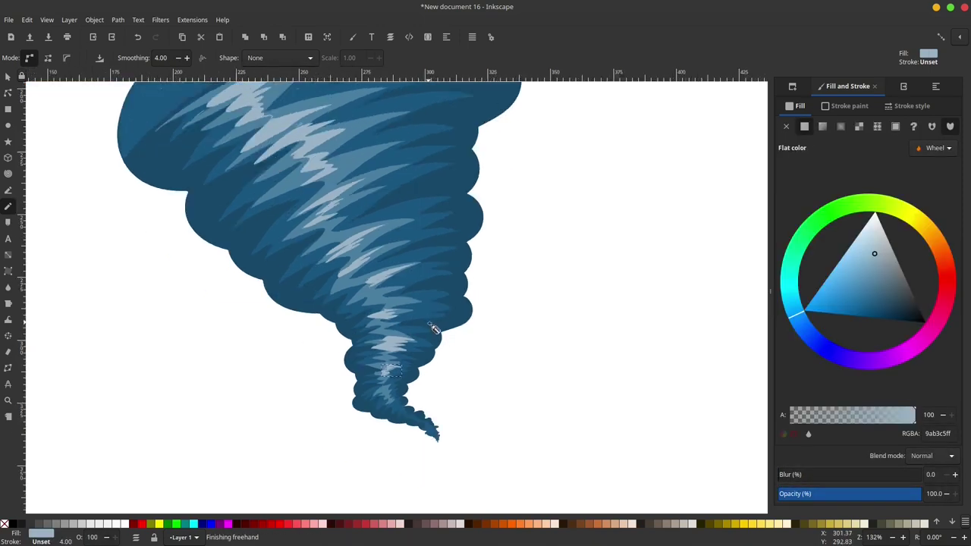
- Draw a closed curved shape with the Pen tool, covering the top rim of the tornado silhouette
{"action": "scroll", "coordinate": [433, 309], "scroll_direction": "up", "scroll_amount": 2}
{"action": "left_click", "coordinate": [9, 77]}
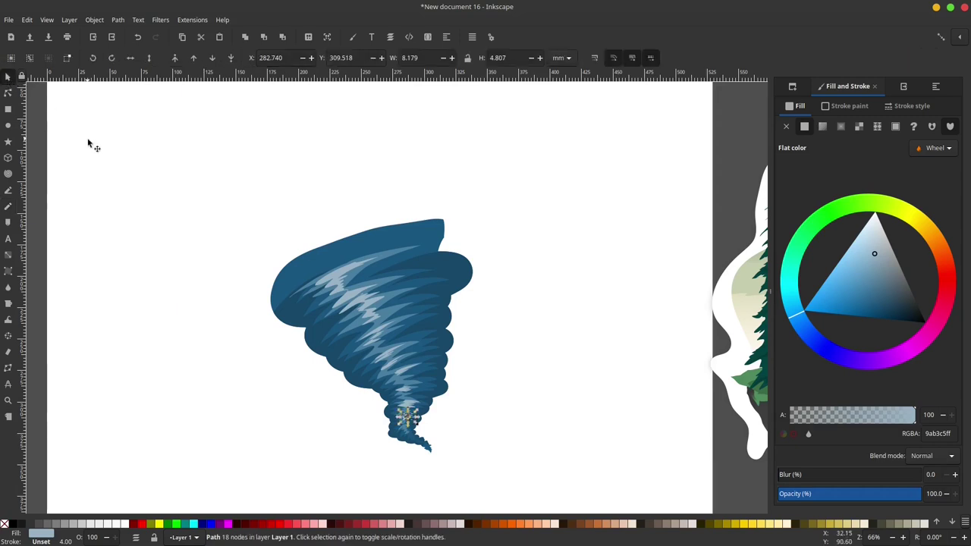
{"action": "left_click", "coordinate": [89, 141]}
{"action": "left_click_drag", "start_coordinate": [374, 288], "coordinate": [338, 226]}
{"action": "left_click", "coordinate": [376, 171]}
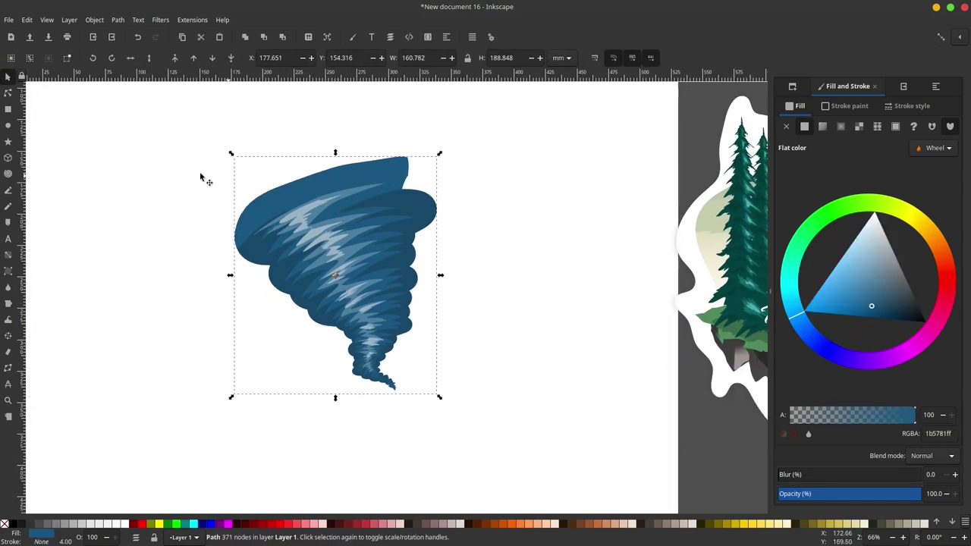
{"action": "left_click", "coordinate": [11, 191]}
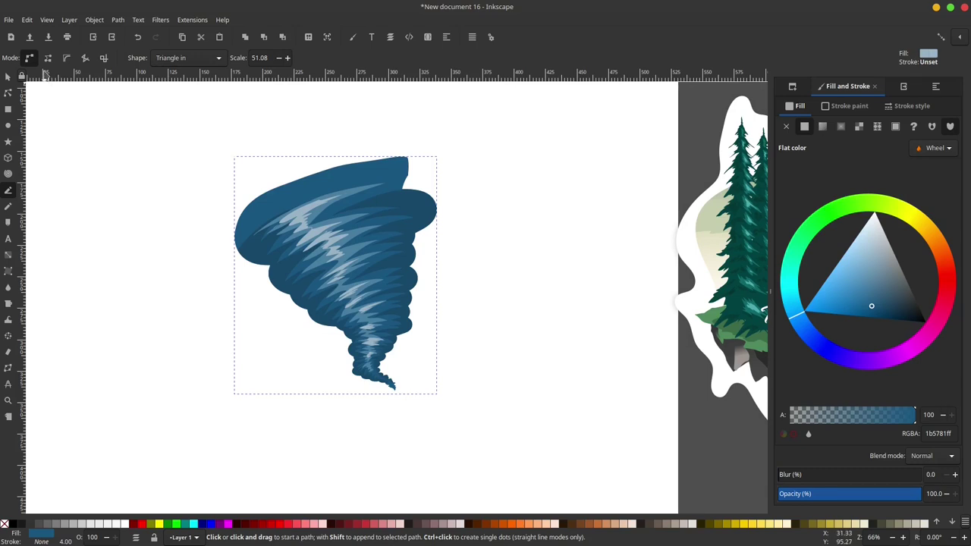
{"action": "left_click", "coordinate": [230, 257]}
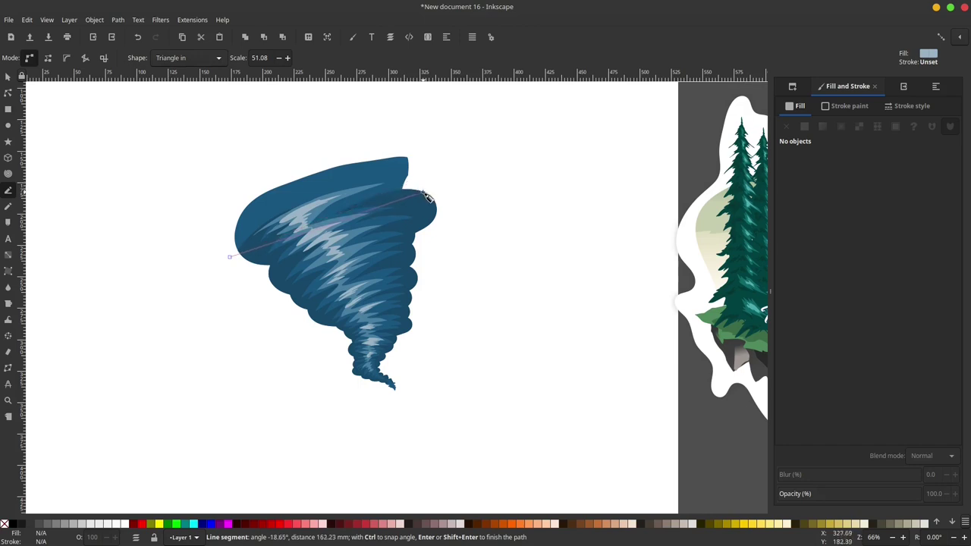
{"action": "left_click_drag", "start_coordinate": [433, 197], "coordinate": [571, 238]}
{"action": "key", "text": "BackSpace"}
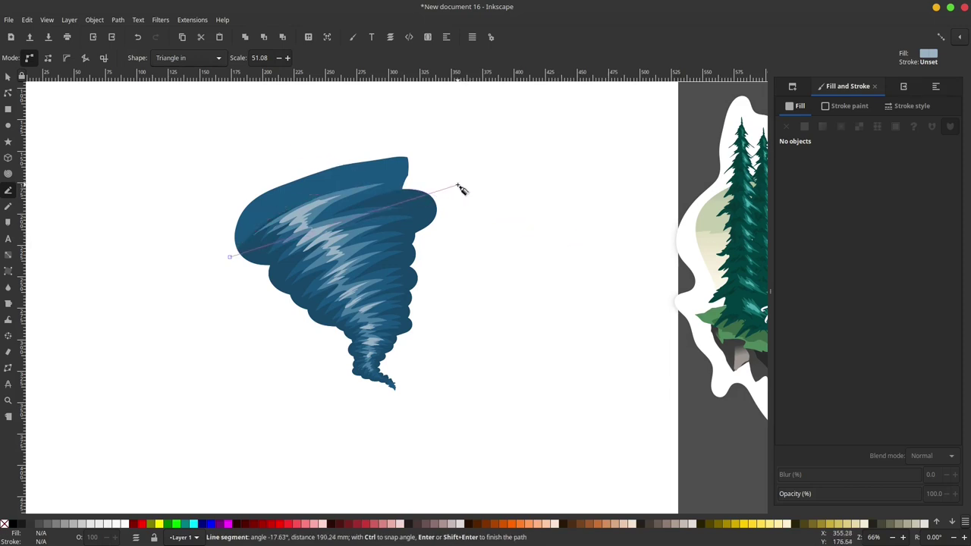
{"action": "left_click_drag", "start_coordinate": [458, 185], "coordinate": [626, 222]}
{"action": "left_click", "coordinate": [485, 110]}
{"action": "left_click", "coordinate": [291, 116]}
{"action": "left_click", "coordinate": [188, 189]}
{"action": "left_click", "coordinate": [167, 284]}
{"action": "left_click_drag", "start_coordinate": [211, 304], "coordinate": [215, 302]}
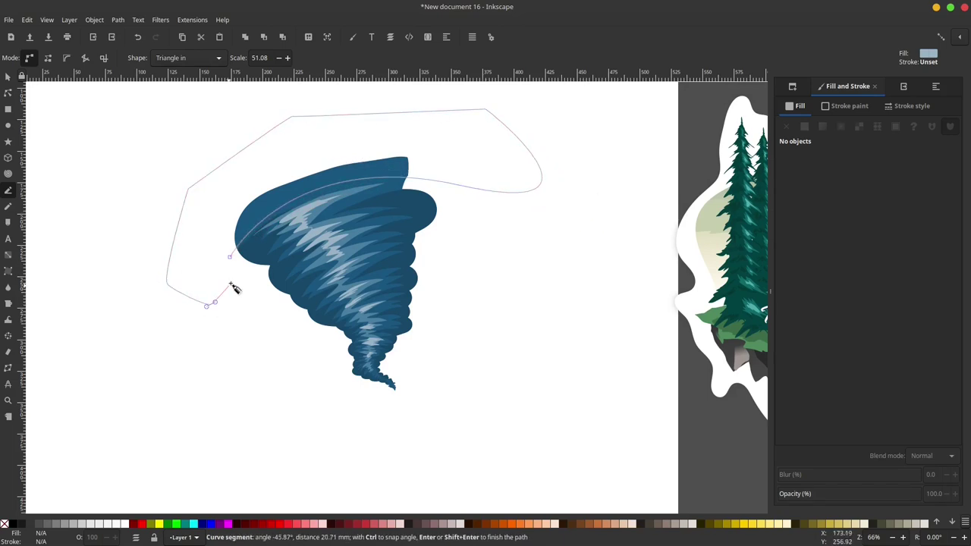
{"action": "left_click", "coordinate": [230, 258]}
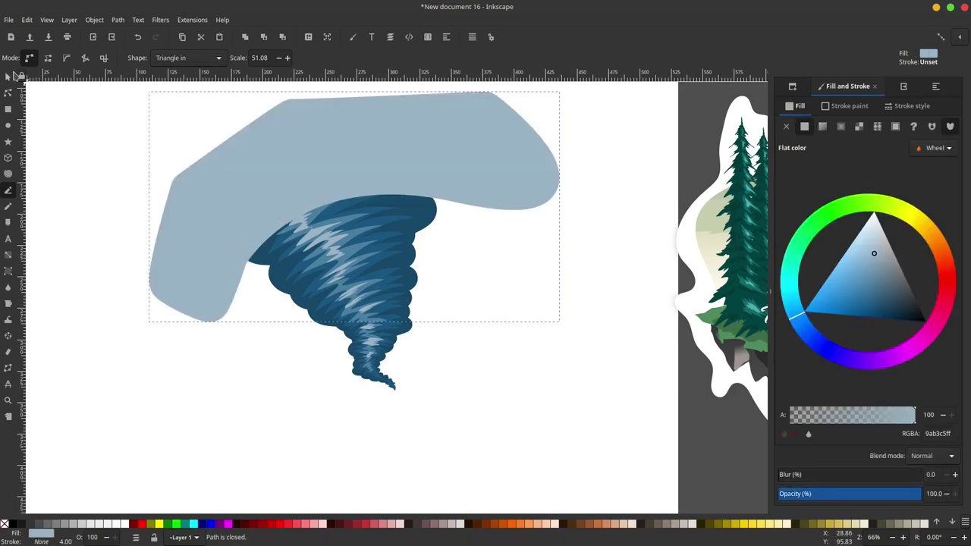
- Try to subtract the curved shape from the tornado silhouette
{"action": "left_click", "coordinate": [9, 77]}
{"action": "scroll", "coordinate": [411, 347], "scroll_direction": "up", "scroll_amount": 1, "text": "ctrl"}
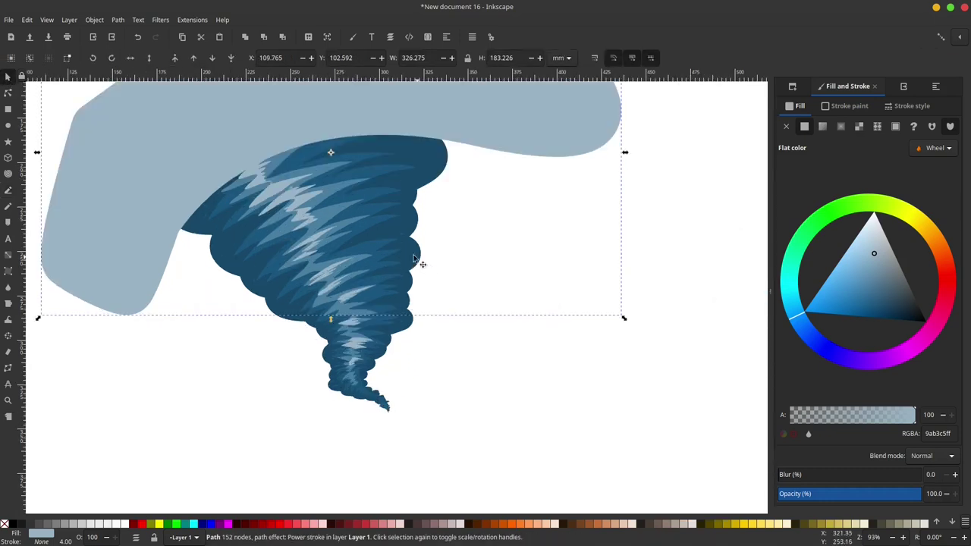
{"action": "left_click", "coordinate": [357, 242], "text": "shift"}
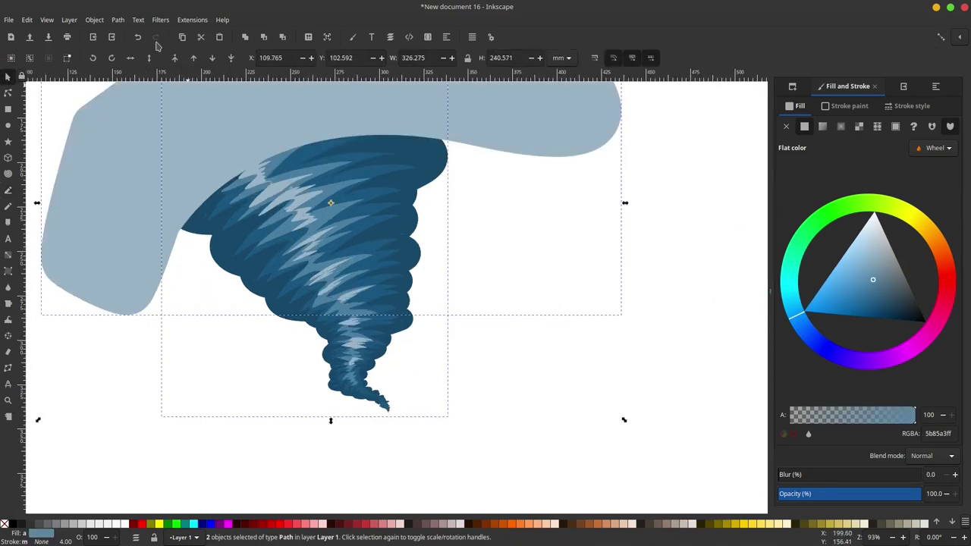
{"action": "left_click", "coordinate": [119, 21]}
{"action": "left_click", "coordinate": [148, 84]}
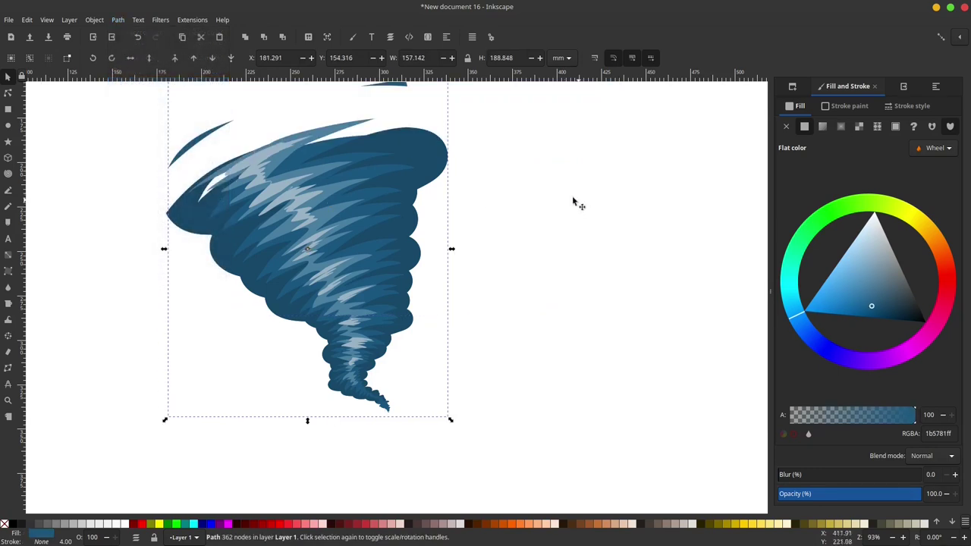
{"action": "scroll", "coordinate": [376, 190], "scroll_direction": "up", "scroll_amount": 4}
{"action": "left_click", "coordinate": [416, 204]}
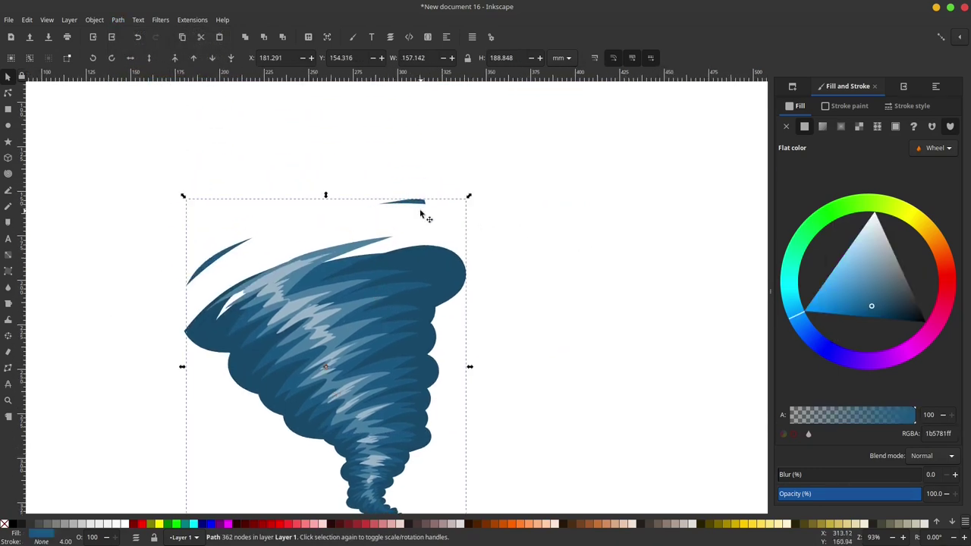
{"action": "scroll", "coordinate": [393, 245], "scroll_direction": "down", "scroll_amount": 2}
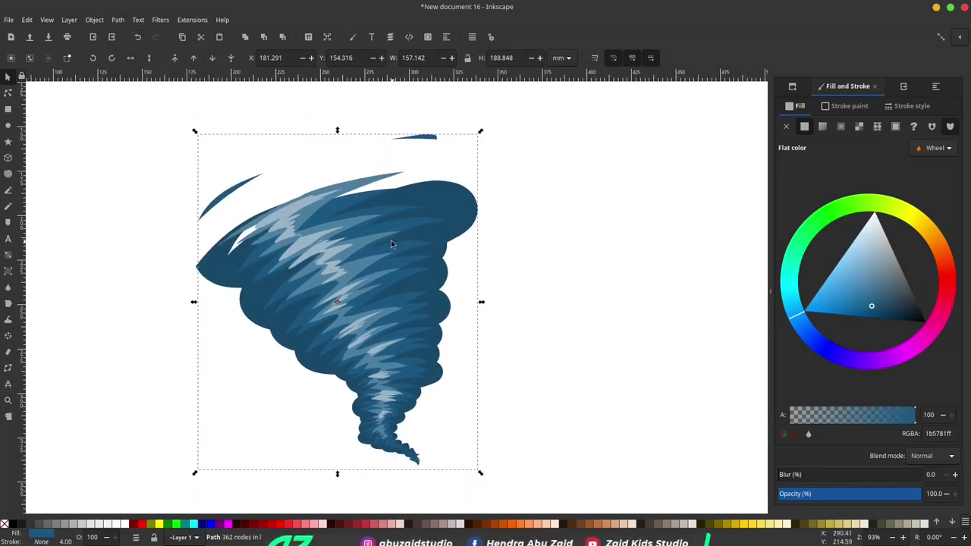
- Undo the subtraction and delete the curved cutting shape
{"action": "key", "text": "ctrl+z"}
{"action": "left_click", "coordinate": [489, 161]}
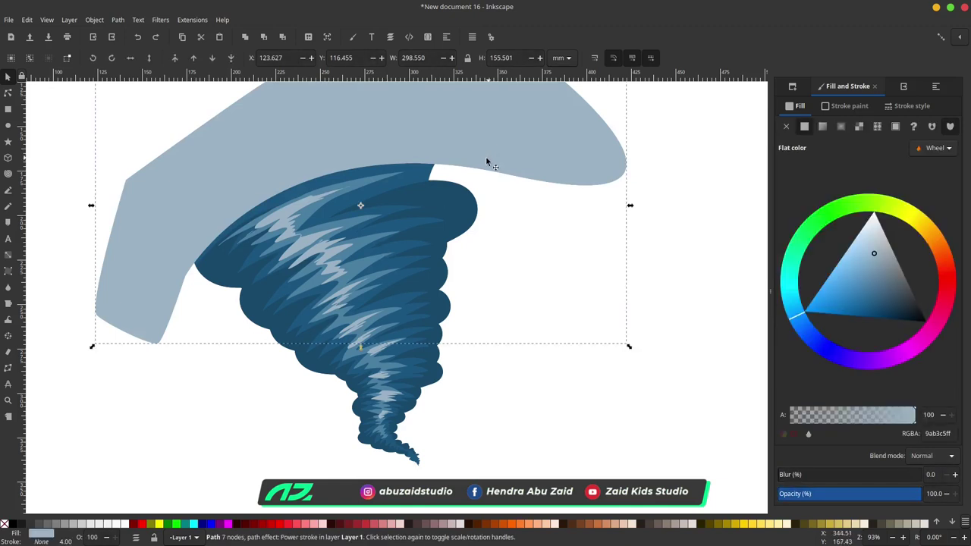
{"action": "key", "text": "Delete"}
- Set the Pen tool's shape to None and draw a closed cutting shape whose lower edge arcs across the tornado's upper rim
{"action": "scroll", "coordinate": [186, 184], "scroll_direction": "up", "scroll_amount": 2}
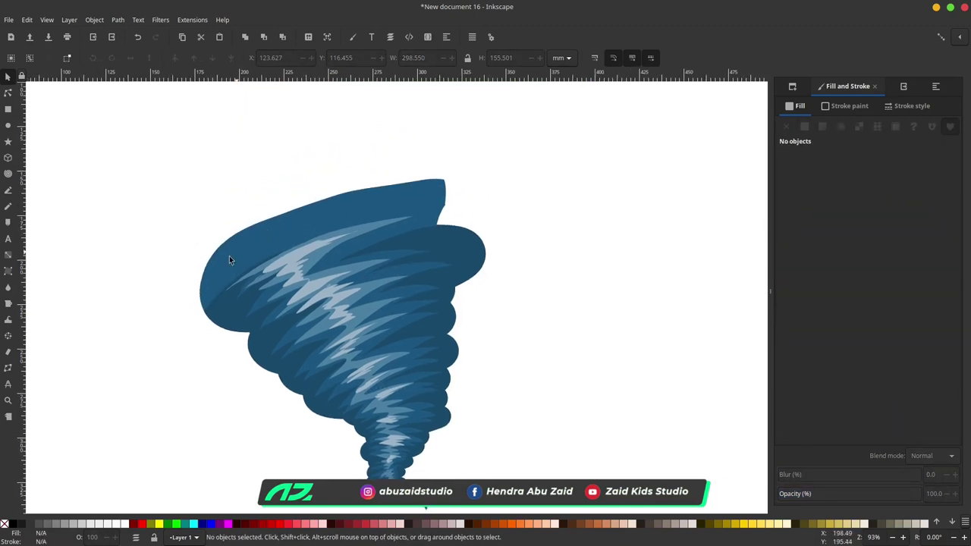
{"action": "left_click", "coordinate": [9, 190]}
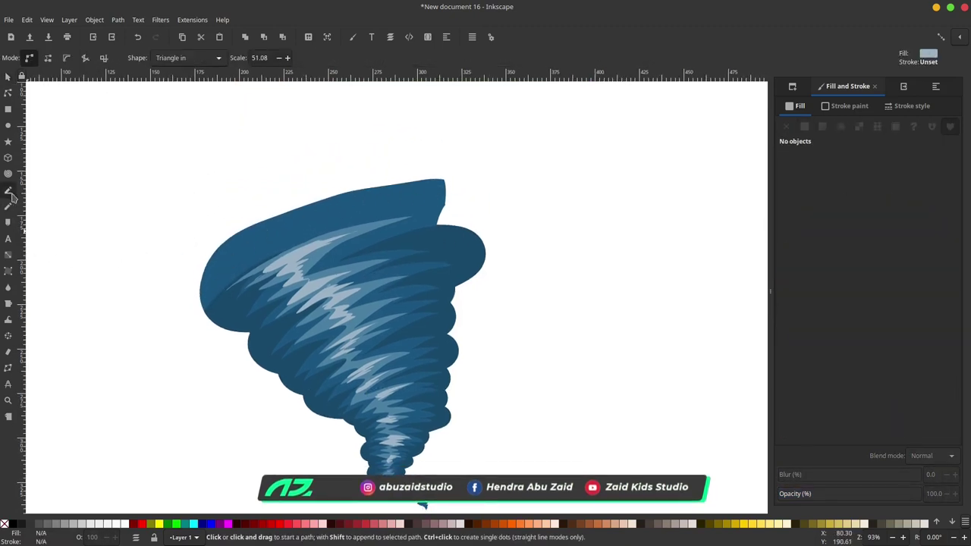
{"action": "left_click", "coordinate": [217, 59]}
{"action": "left_click", "coordinate": [163, 42]}
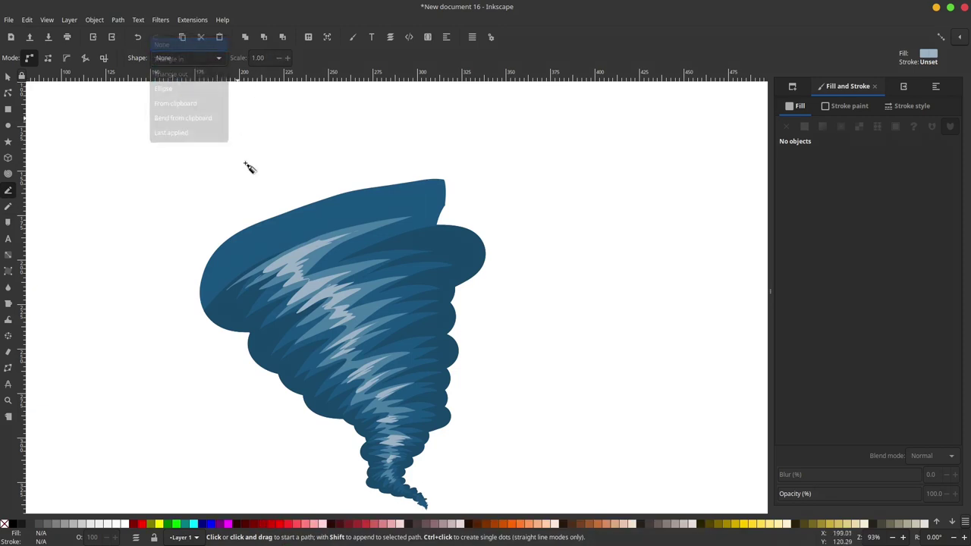
{"action": "left_click", "coordinate": [200, 307]}
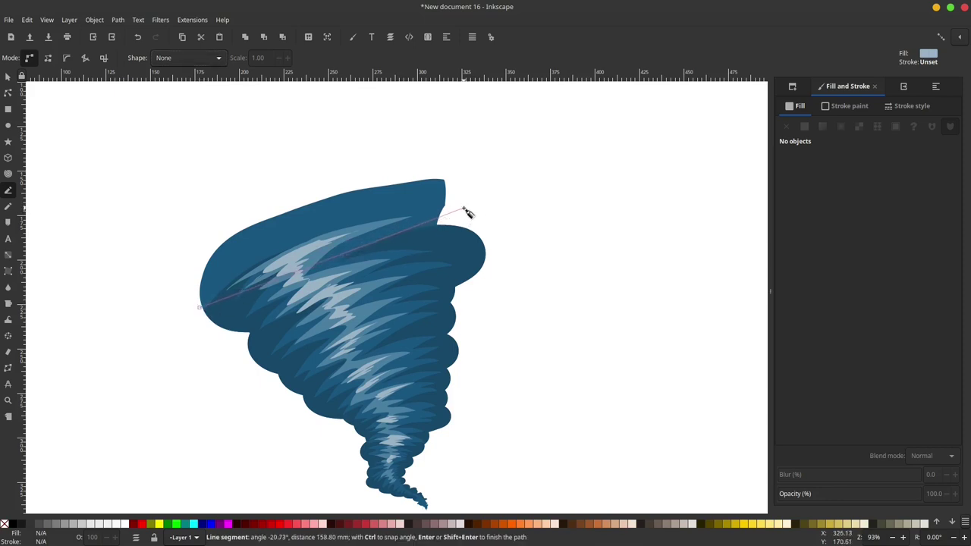
{"action": "left_click_drag", "start_coordinate": [465, 211], "coordinate": [646, 229]}
{"action": "left_click_drag", "start_coordinate": [354, 116], "coordinate": [346, 116]}
{"action": "left_click", "coordinate": [112, 221]}
{"action": "left_click", "coordinate": [121, 359]}
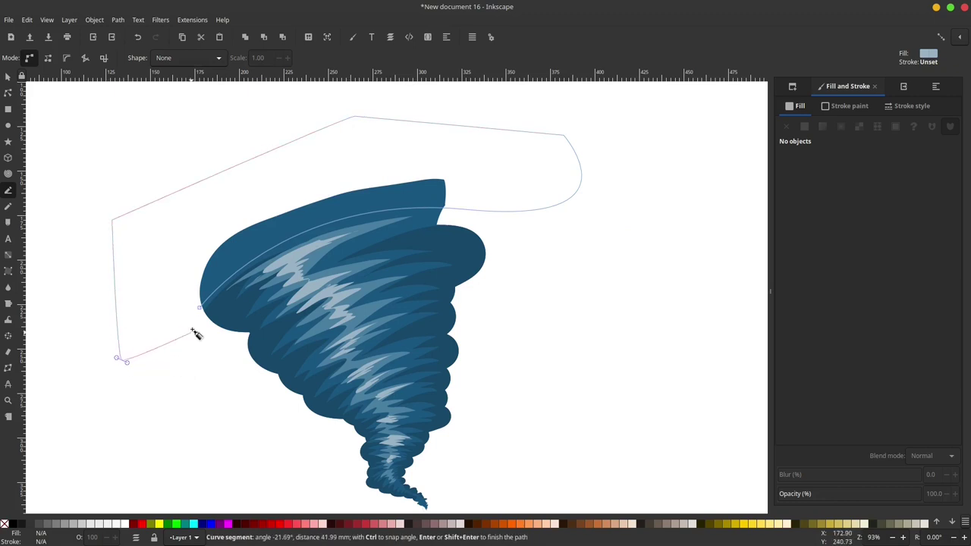
{"action": "left_click", "coordinate": [201, 307]}
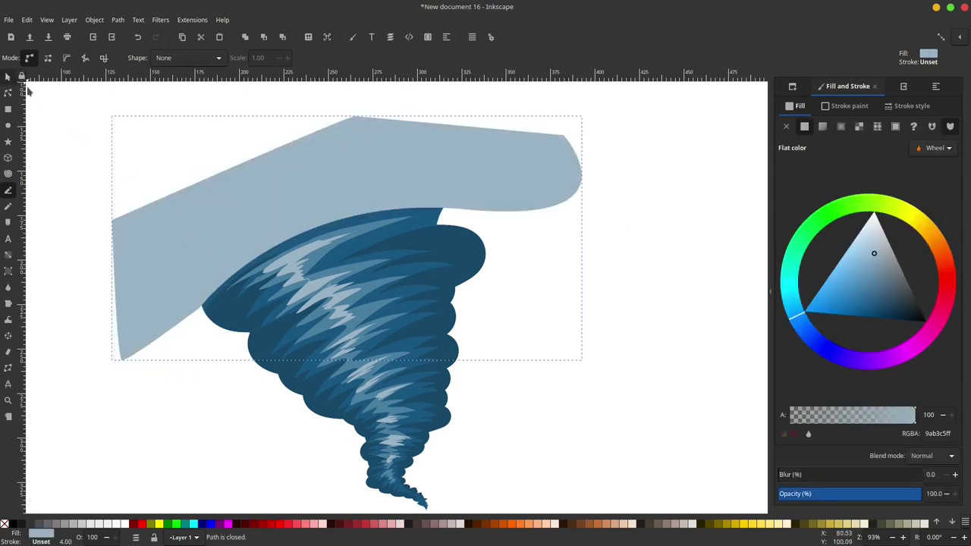
- Subtract the cutting shape from the tornado silhouette to give it a smooth curved top
{"action": "key", "text": "s"}
{"action": "left_click", "coordinate": [441, 223], "text": "shift"}
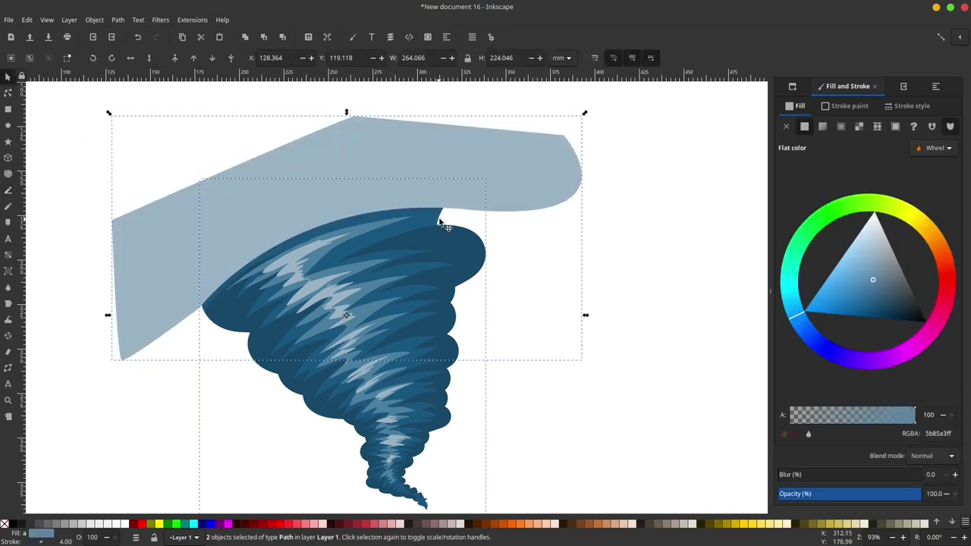
{"action": "left_click", "coordinate": [118, 19]}
{"action": "left_click", "coordinate": [133, 82]}
{"action": "left_click", "coordinate": [382, 294]}
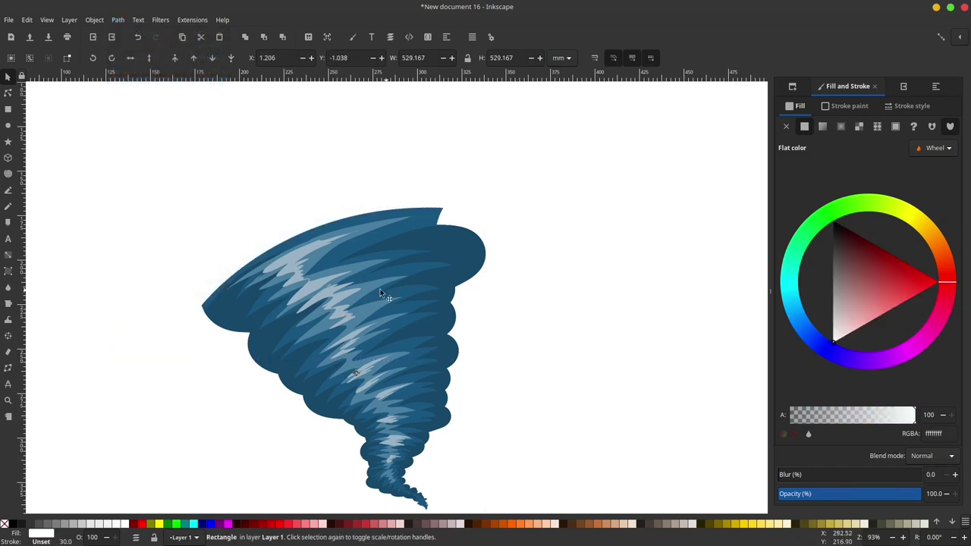
- Delete the silhouette's nodes along the notch between the top rim's tip and the upper right lobe
{"action": "scroll", "coordinate": [377, 251], "scroll_direction": "down", "scroll_amount": 3}
{"action": "scroll", "coordinate": [338, 180], "scroll_direction": "up", "scroll_amount": 2}
{"action": "scroll", "coordinate": [334, 179], "scroll_direction": "right", "scroll_amount": 3}
{"action": "scroll", "coordinate": [328, 177], "scroll_direction": "up", "scroll_amount": 1}
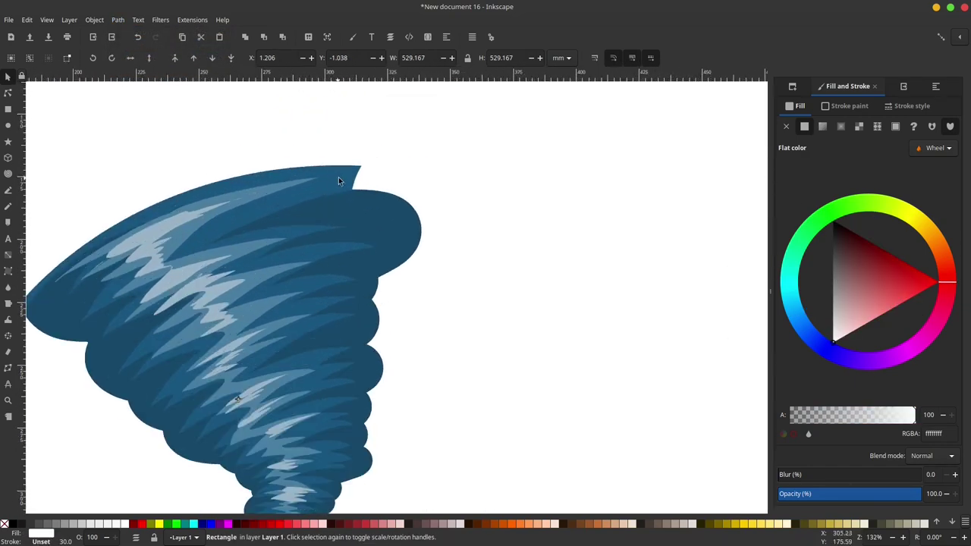
{"action": "scroll", "coordinate": [339, 180], "scroll_direction": "up", "scroll_amount": 1, "text": "ctrl"}
{"action": "left_click", "coordinate": [282, 167]}
{"action": "left_click", "coordinate": [8, 92]}
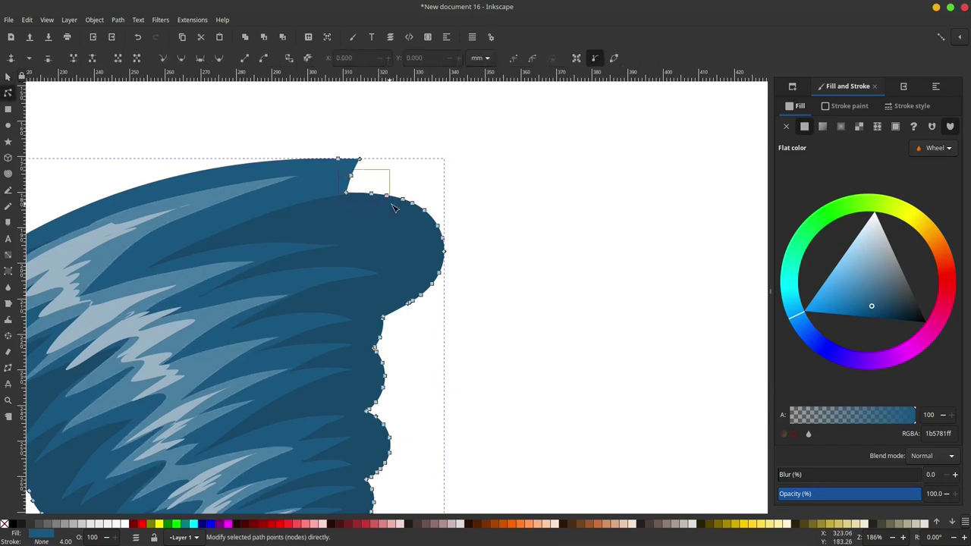
{"action": "left_click_drag", "start_coordinate": [432, 239], "coordinate": [434, 238]}
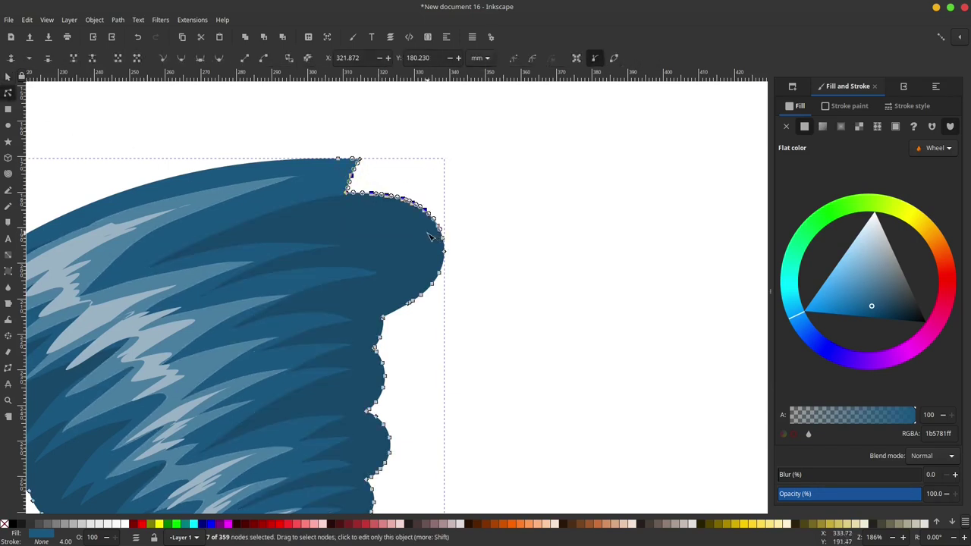
{"action": "key", "text": "Delete"}
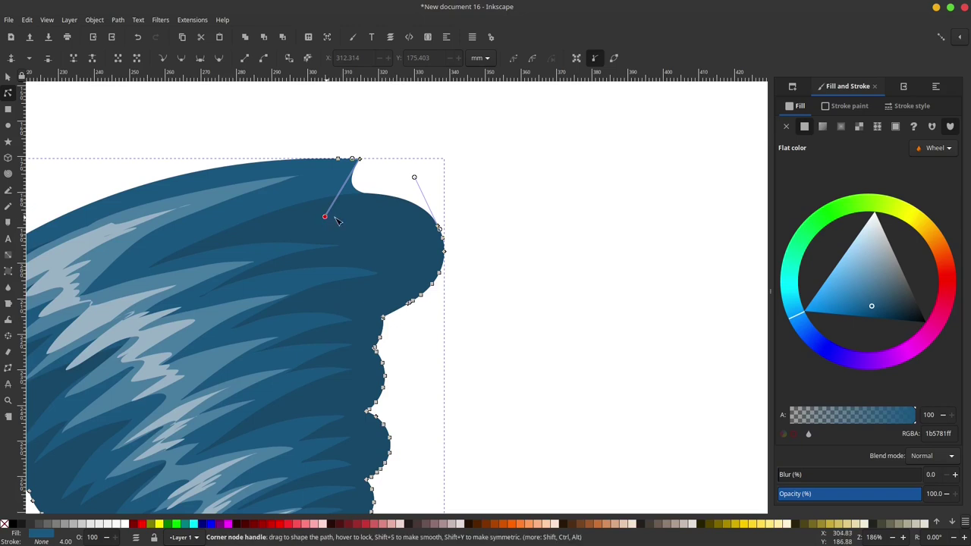
- Bend the remaining segment outward so the top rim curves down into the upper right lobe
{"action": "left_click_drag", "start_coordinate": [328, 217], "coordinate": [448, 172]}
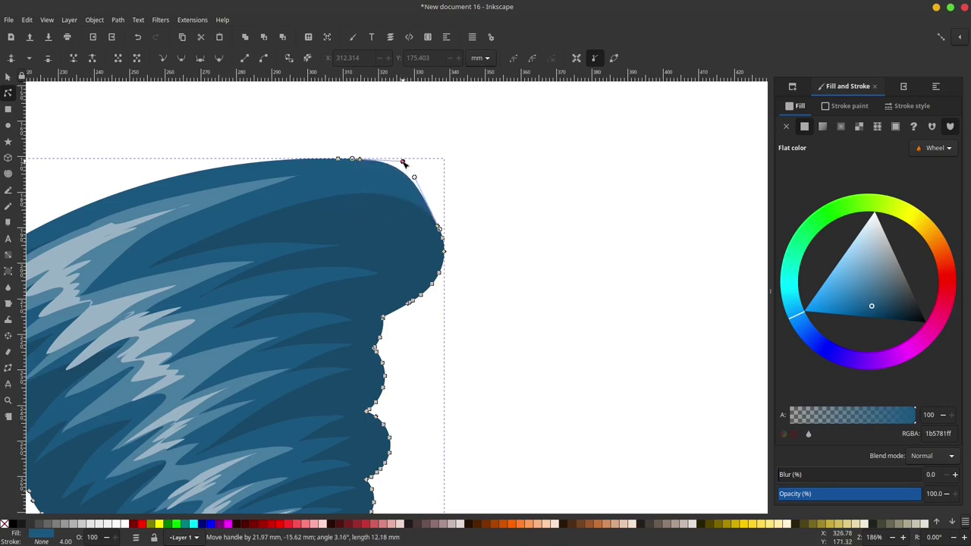
{"action": "left_click_drag", "start_coordinate": [380, 165], "coordinate": [390, 151]}
{"action": "key", "text": "Escape"}
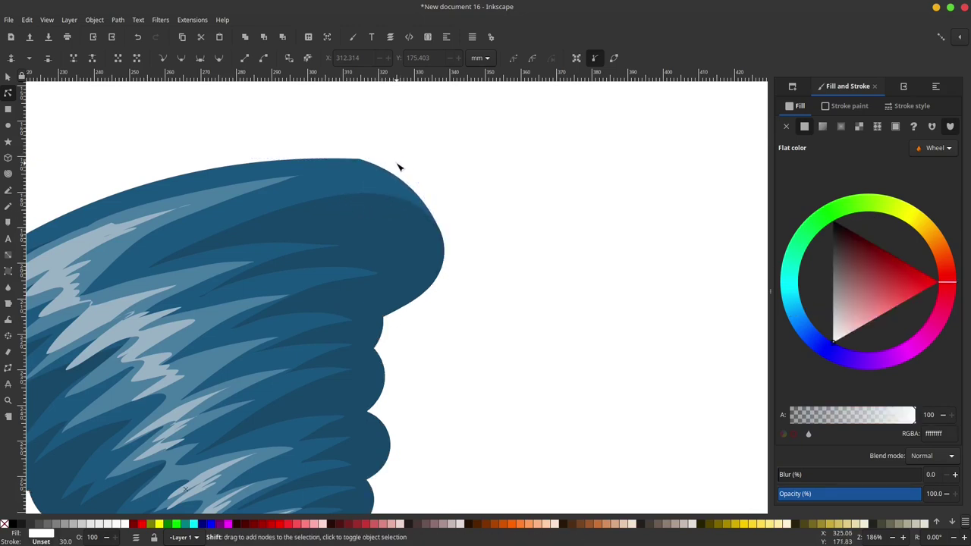
- Delete the extra corner node at the right end of the silhouette's top edge to smooth the outline
{"action": "key", "text": "minus"}
{"action": "key", "text": "minus"}
{"action": "key", "text": "plus"}
{"action": "key", "text": "plus"}
{"action": "left_click", "coordinate": [400, 174]}
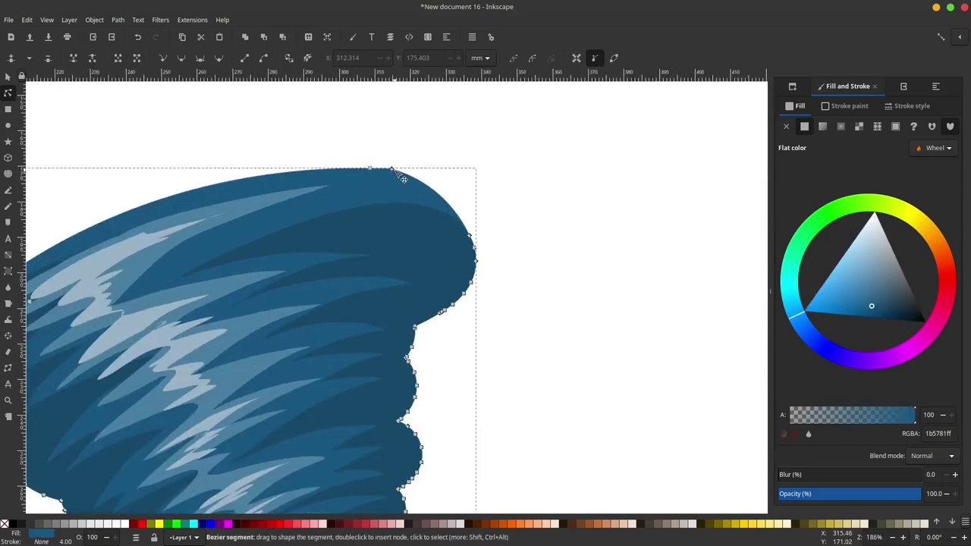
{"action": "mouse_move", "coordinate": [371, 171]}
{"action": "left_mouse_down"}
{"action": "mouse_move", "coordinate": [327, 176]}
{"action": "mouse_move", "coordinate": [377, 184]}
{"action": "left_mouse_up"}
{"action": "key", "text": "ctrl+z"}
{"action": "scroll", "coordinate": [373, 164], "scroll_direction": "up", "scroll_amount": 3}
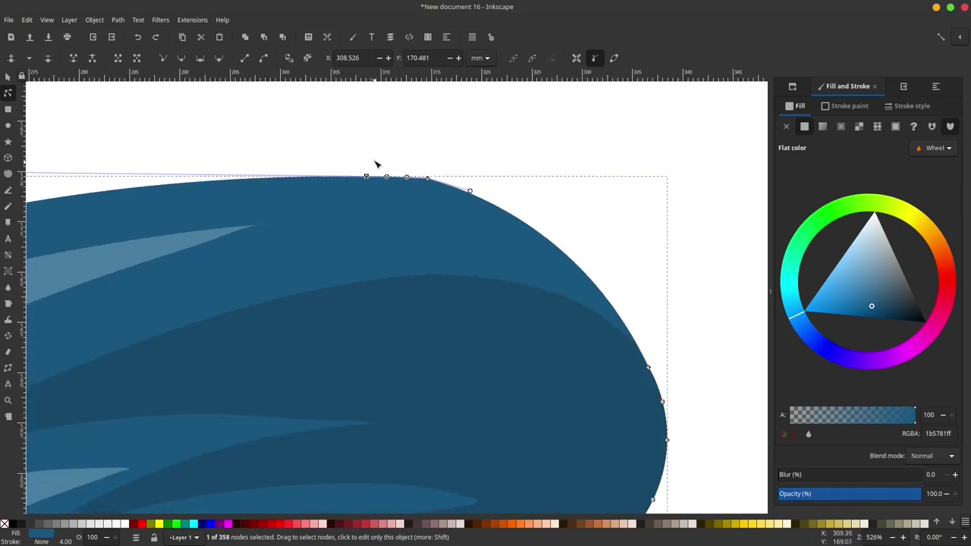
{"action": "left_click_drag", "start_coordinate": [444, 201], "coordinate": [444, 202]}
{"action": "key", "text": "Delete"}
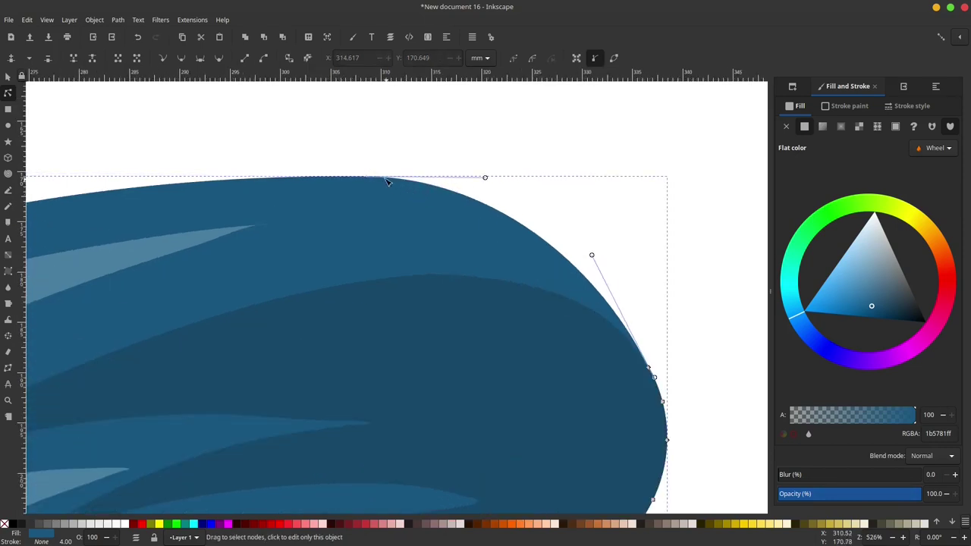
- Adjust both handles of the remaining top node so the tornado's upper edge arches higher and flows into the right lobe
{"action": "scroll", "coordinate": [401, 180], "scroll_direction": "down", "scroll_amount": 2}
{"action": "key", "text": "minus"}
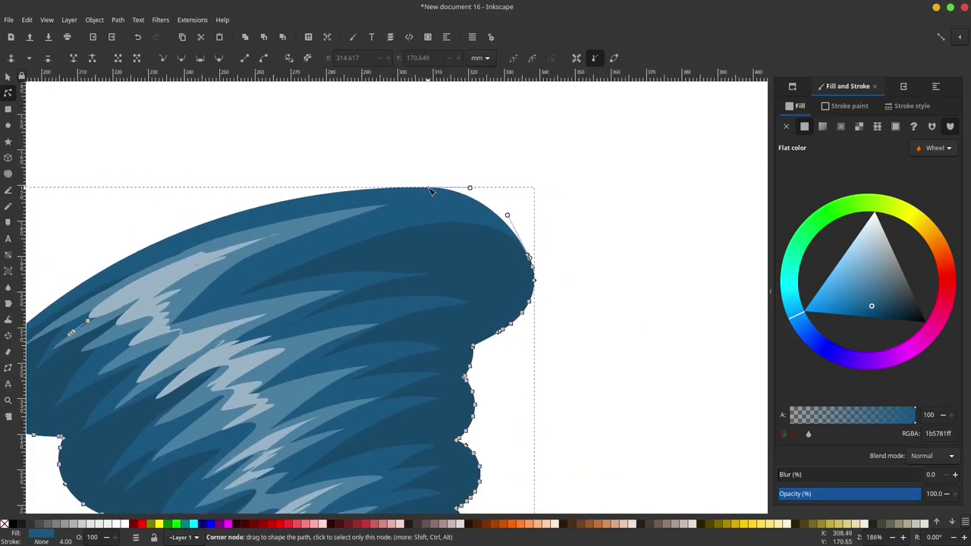
{"action": "left_click", "coordinate": [426, 188]}
{"action": "left_click_drag", "start_coordinate": [200, 197], "coordinate": [226, 205]}
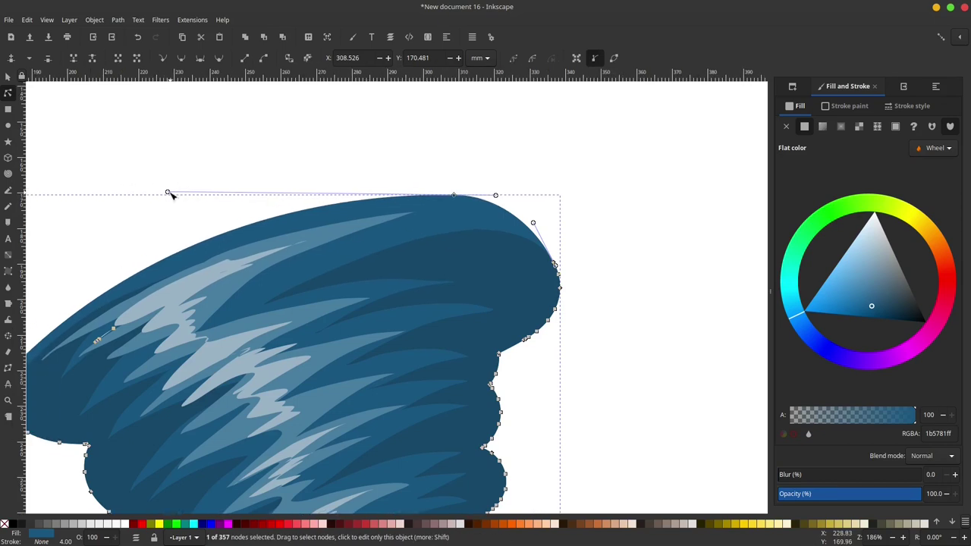
{"action": "left_click_drag", "start_coordinate": [168, 193], "coordinate": [130, 164]}
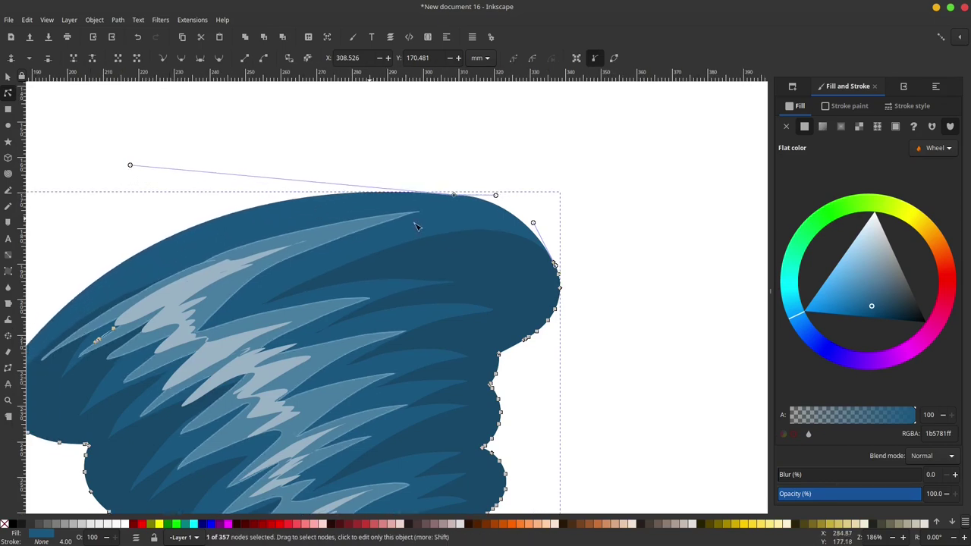
{"action": "left_click_drag", "start_coordinate": [495, 195], "coordinate": [498, 205]}
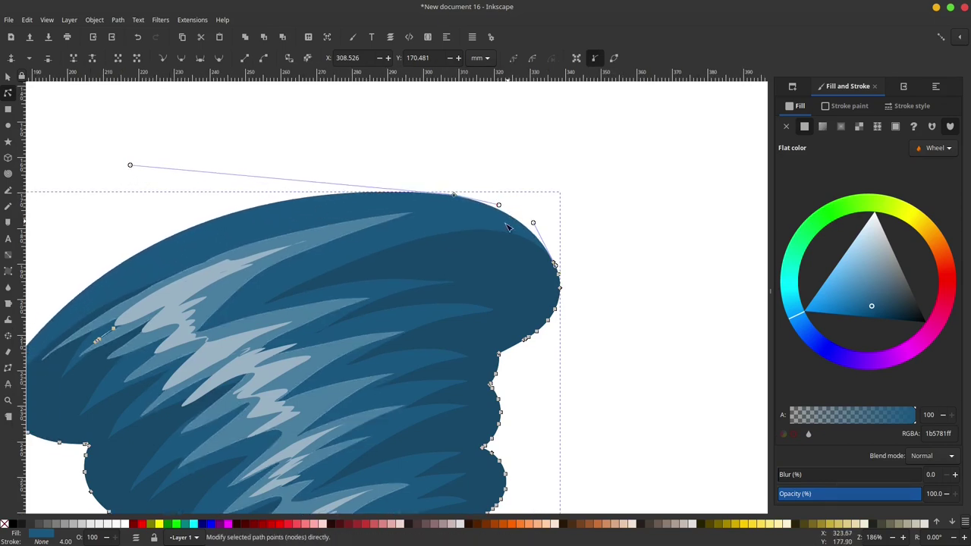
{"action": "left_click", "coordinate": [468, 116]}
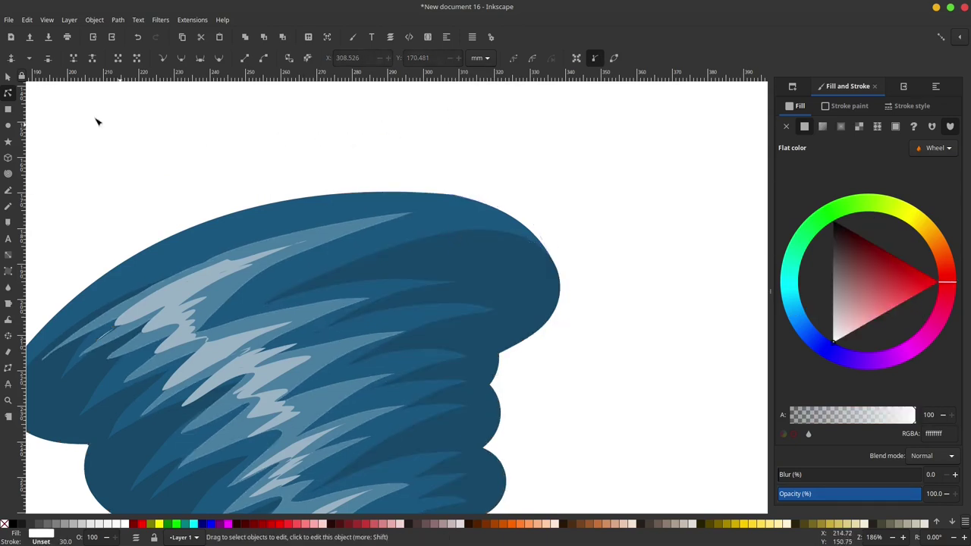
- Examine the whole tornado against the sticker artwork, especially the curved wind streaks wrapping around the reference tornado
{"action": "left_click", "coordinate": [7, 77]}
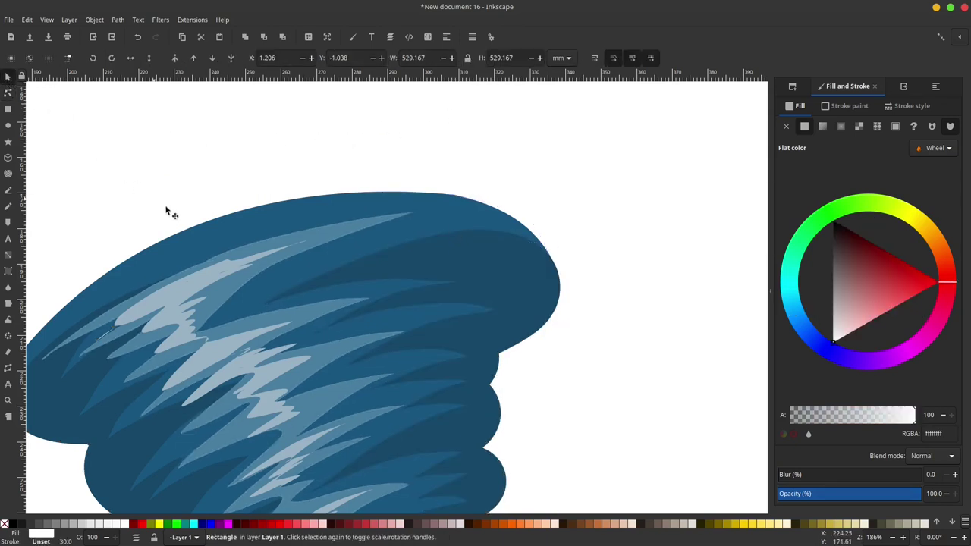
{"action": "scroll", "coordinate": [273, 249], "scroll_direction": "down", "scroll_amount": 4}
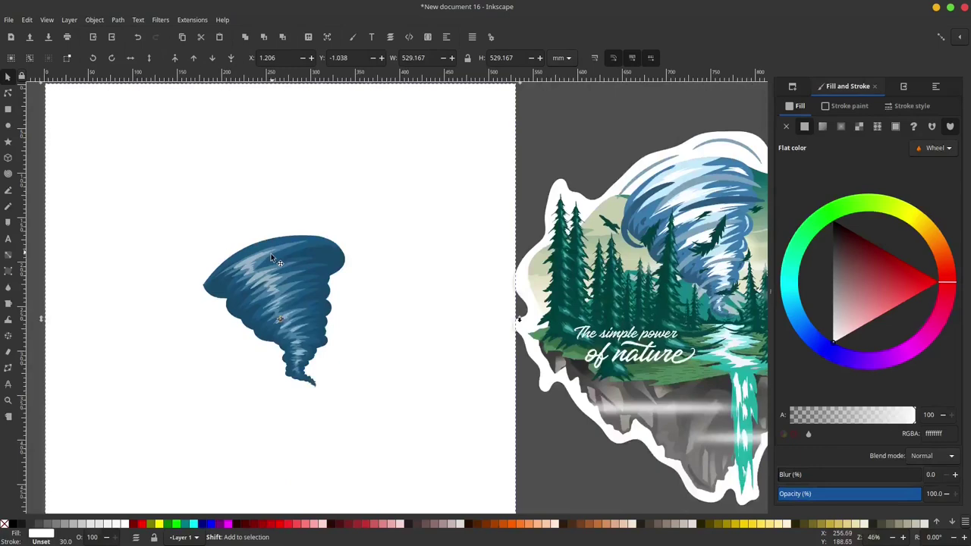
{"action": "scroll", "coordinate": [271, 258], "scroll_direction": "down", "scroll_amount": 2}
{"action": "left_click", "coordinate": [334, 249]}
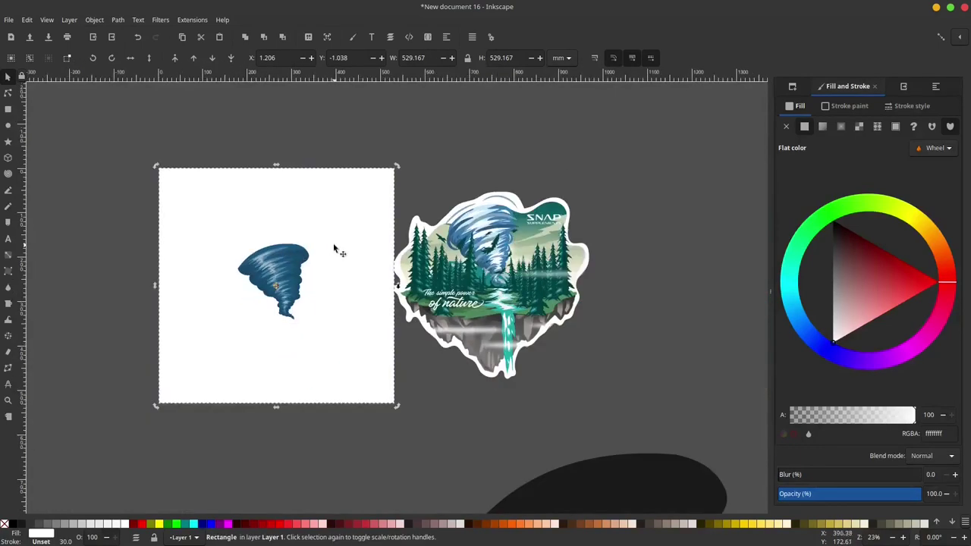
{"action": "scroll", "coordinate": [282, 287], "scroll_direction": "up", "scroll_amount": 1}
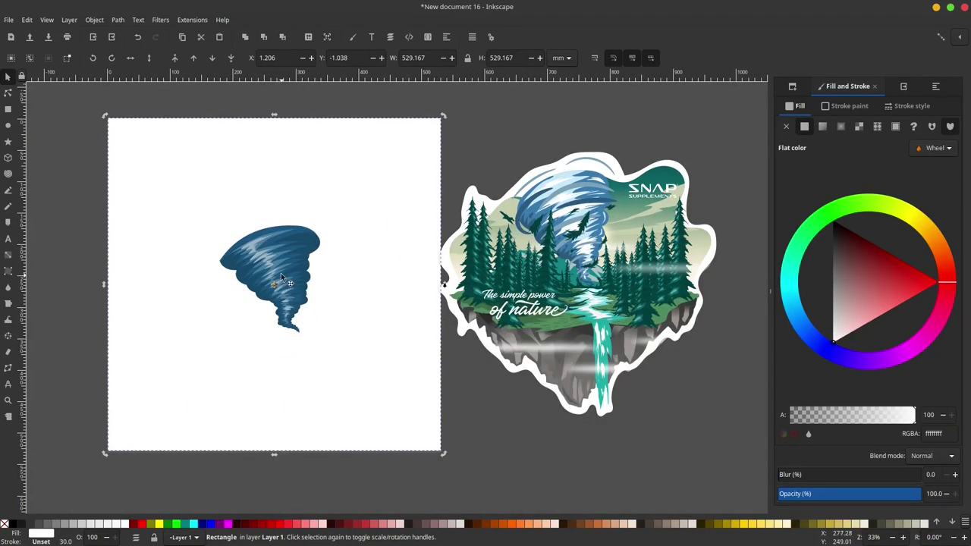
{"action": "scroll", "coordinate": [288, 264], "scroll_direction": "up", "scroll_amount": 3}
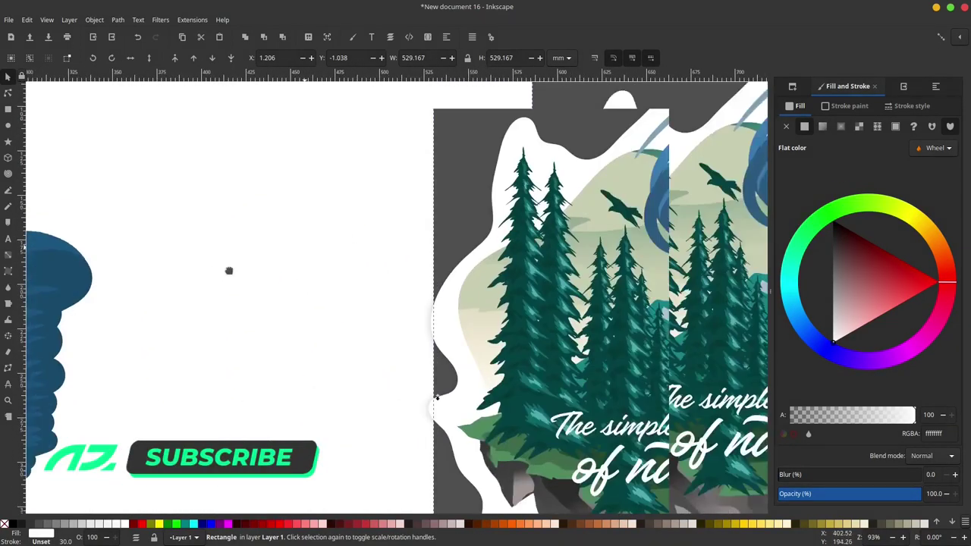
{"action": "left_click_drag", "start_coordinate": [229, 271], "coordinate": [117, 307]}
{"action": "left_click_drag", "start_coordinate": [574, 202], "coordinate": [520, 216]}
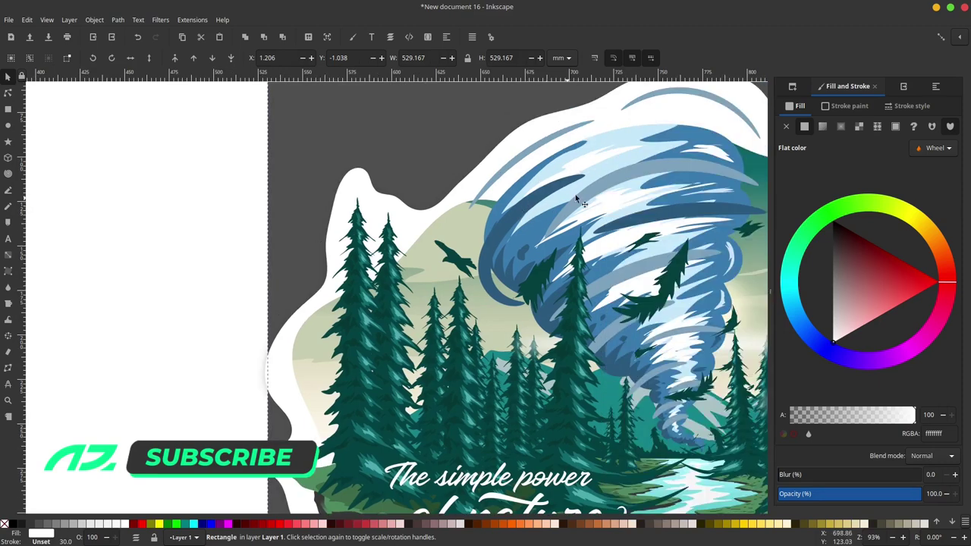
{"action": "scroll", "coordinate": [540, 221], "scroll_direction": "left", "scroll_amount": 15}
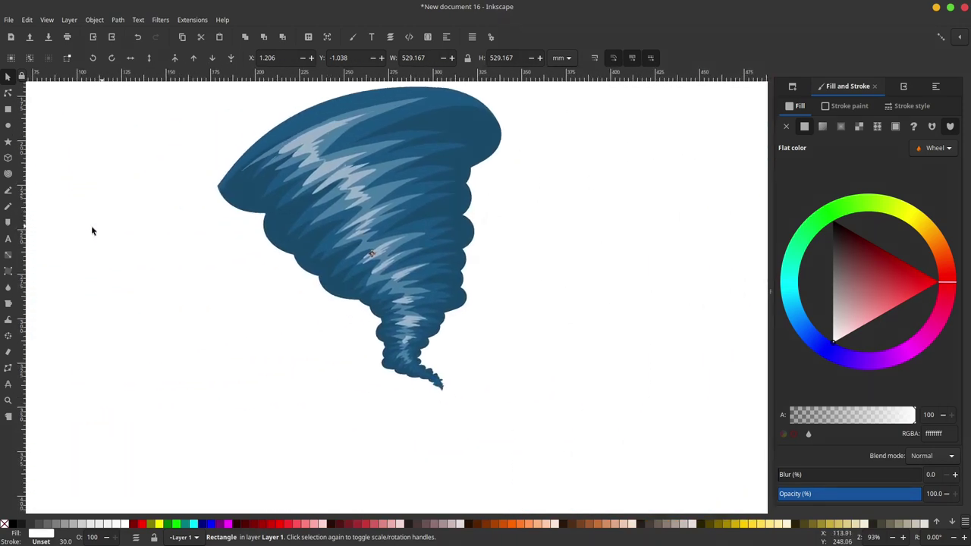
- Set the Pen tool's shape to Ellipse and draw two curved light blue-grey streaks rising from the tornado's middle left edge
{"action": "left_click", "coordinate": [8, 190]}
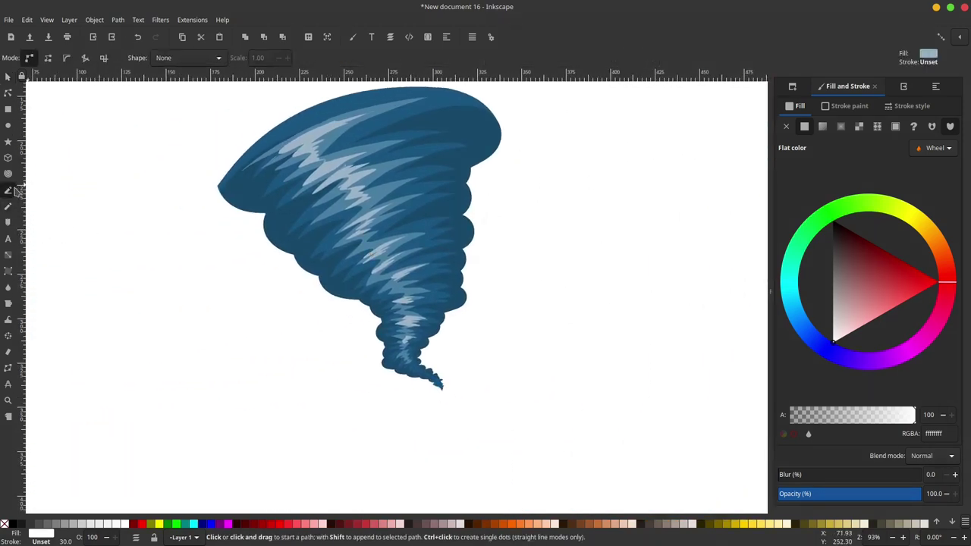
{"action": "left_click", "coordinate": [219, 57]}
{"action": "left_click", "coordinate": [197, 102]}
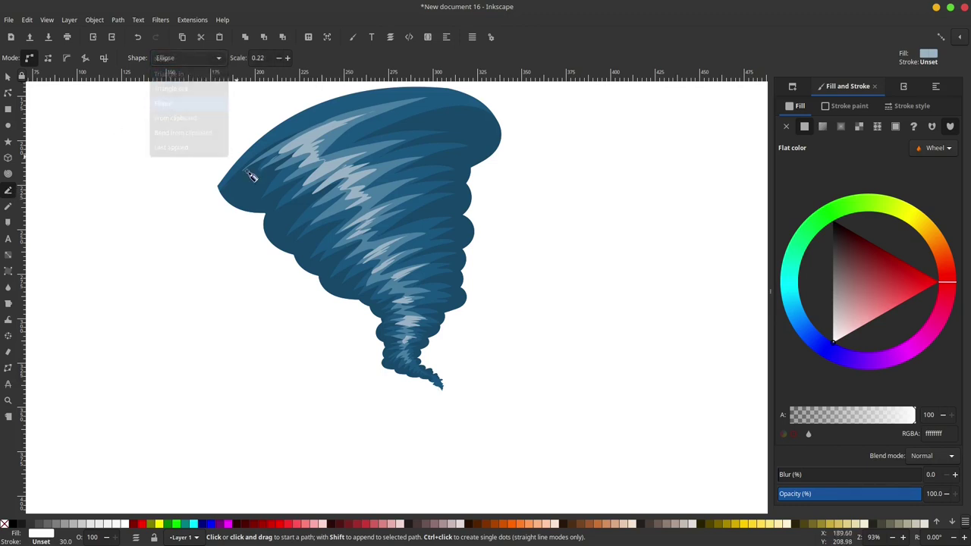
{"action": "scroll", "coordinate": [273, 256], "scroll_direction": "up", "scroll_amount": 1}
{"action": "left_click", "coordinate": [262, 261]}
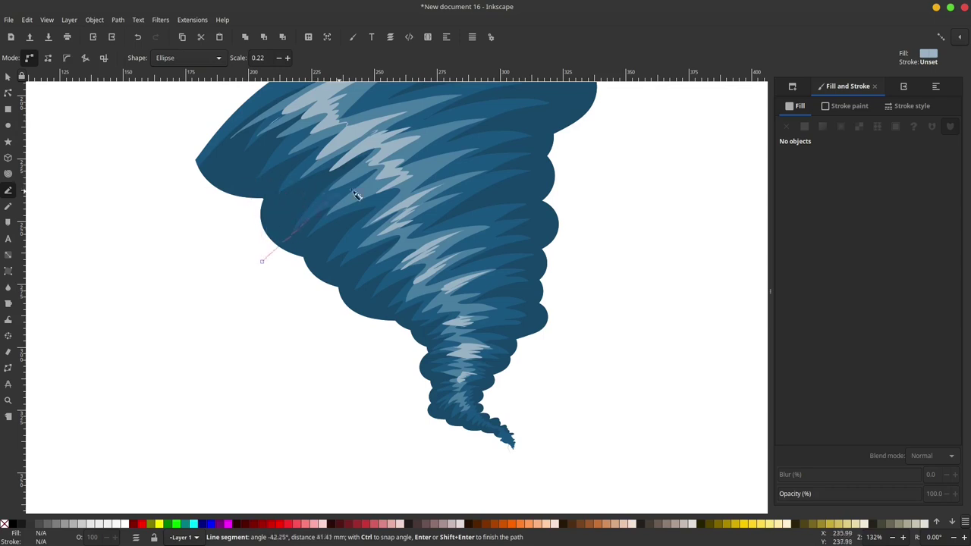
{"action": "left_click_drag", "start_coordinate": [371, 173], "coordinate": [480, 148]}
{"action": "scroll", "coordinate": [324, 294], "scroll_direction": "up", "scroll_amount": 1}
{"action": "left_click", "coordinate": [307, 287]}
{"action": "left_click_drag", "start_coordinate": [553, 117], "coordinate": [703, 97]}
- Draw light curved streaks overhanging the upper left lobe and the upper right lobe
{"action": "left_click_drag", "start_coordinate": [449, 165], "coordinate": [531, 289]}
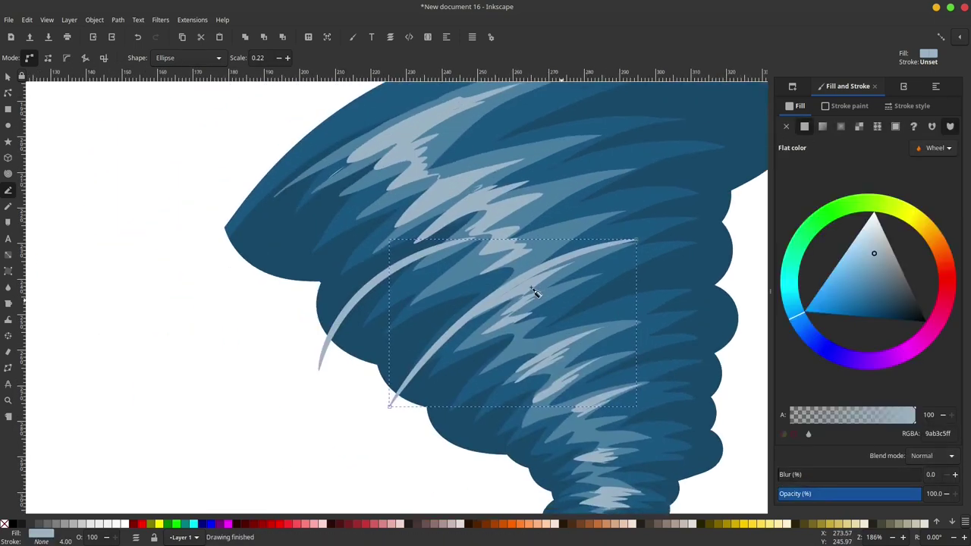
{"action": "left_click", "coordinate": [236, 301]}
{"action": "mouse_move", "coordinate": [462, 140]}
{"action": "left_mouse_down"}
{"action": "mouse_move", "coordinate": [632, 108]}
{"action": "mouse_move", "coordinate": [518, 193]}
{"action": "left_mouse_up"}
{"action": "key", "text": "Return"}
{"action": "left_click", "coordinate": [462, 190]}
{"action": "left_click_drag", "start_coordinate": [660, 224], "coordinate": [668, 285]}
{"action": "key", "text": "Return"}
- Draw a light hooked streak sweeping out past the tornado's right edge just below the upper lobe
{"action": "left_click_drag", "start_coordinate": [599, 293], "coordinate": [573, 156]}
{"action": "left_click", "coordinate": [429, 233]}
{"action": "mouse_move", "coordinate": [640, 196]}
{"action": "left_mouse_down"}
{"action": "mouse_move", "coordinate": [634, 227]}
{"action": "mouse_move", "coordinate": [599, 282]}
{"action": "mouse_move", "coordinate": [603, 191]}
{"action": "left_mouse_up"}
{"action": "key", "text": "Return"}
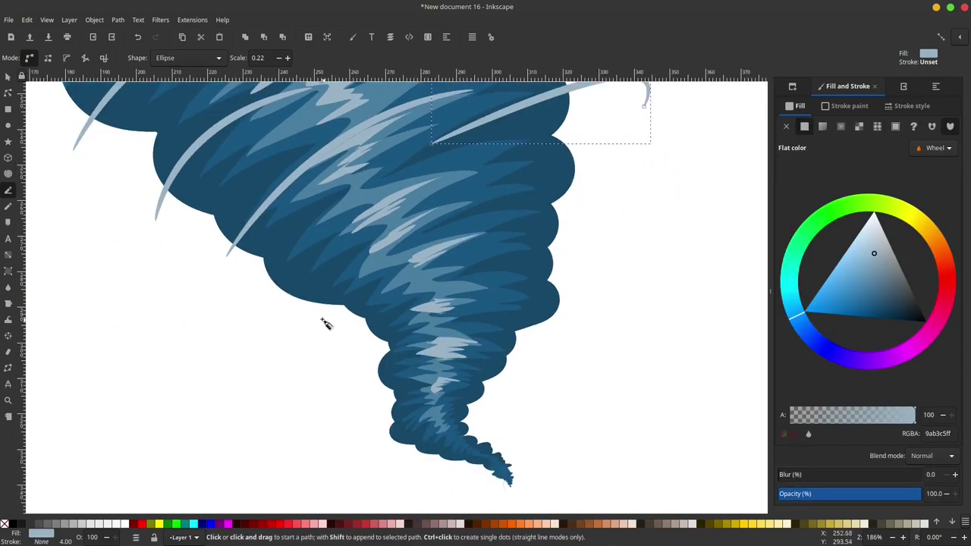
- Add a light hooked streak around the lower left lobe and another extending past the middle right edge
{"action": "left_click", "coordinate": [321, 320]}
{"action": "left_click_drag", "start_coordinate": [330, 267], "coordinate": [429, 203]}
{"action": "key", "text": "Return"}
{"action": "left_click", "coordinate": [486, 246]}
{"action": "mouse_move", "coordinate": [597, 234]}
{"action": "left_mouse_down"}
{"action": "mouse_move", "coordinate": [614, 268]}
{"action": "mouse_move", "coordinate": [604, 190]}
{"action": "left_mouse_up"}
{"action": "key", "text": "Return"}
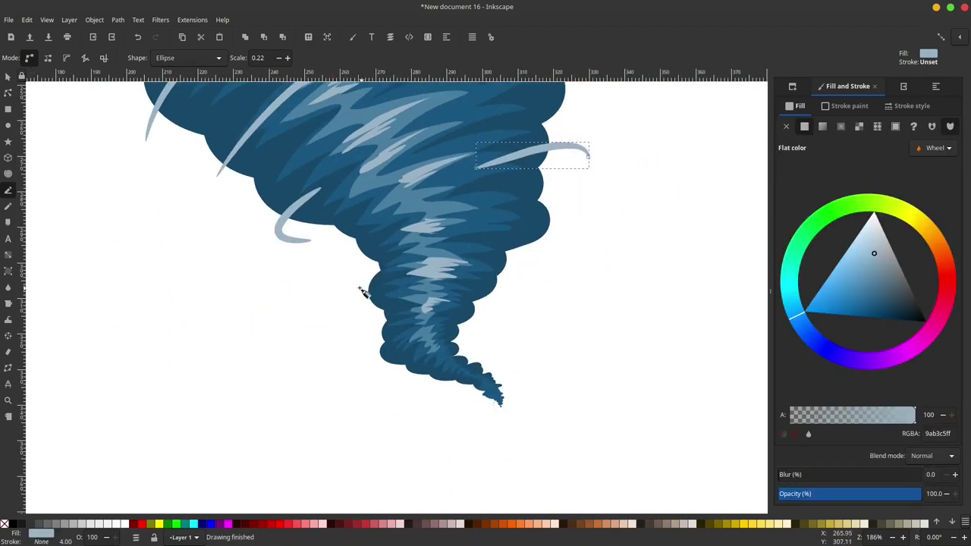
- Draw small light hooked streaks on both sides of the funnel's neck, plus a longer one across the lower right lobe
{"action": "left_click", "coordinate": [355, 295]}
{"action": "left_click_drag", "start_coordinate": [401, 283], "coordinate": [432, 285]}
{"action": "key", "text": "Return"}
{"action": "scroll", "coordinate": [501, 378], "scroll_direction": "up", "scroll_amount": 1}
{"action": "left_click", "coordinate": [437, 276]}
{"action": "left_click_drag", "start_coordinate": [491, 288], "coordinate": [475, 301]}
{"action": "key", "text": "Return"}
{"action": "left_click", "coordinate": [431, 158]}
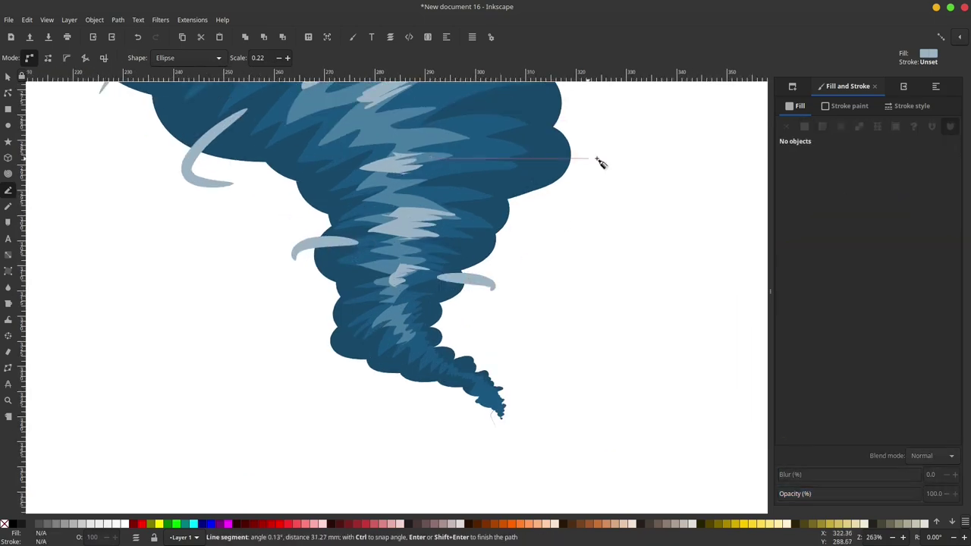
{"action": "left_click_drag", "start_coordinate": [612, 162], "coordinate": [577, 200]}
{"action": "key", "text": "Return"}
- Draw a short light streak at the underside of the tail and reduce its thickness
{"action": "scroll", "coordinate": [392, 280], "scroll_direction": "up", "scroll_amount": 1}
{"action": "mouse_move", "coordinate": [388, 377]}
{"action": "left_mouse_down"}
{"action": "mouse_move", "coordinate": [393, 279]}
{"action": "mouse_move", "coordinate": [469, 246]}
{"action": "left_mouse_up"}
{"action": "left_click", "coordinate": [430, 293]}
{"action": "key", "text": "Return"}
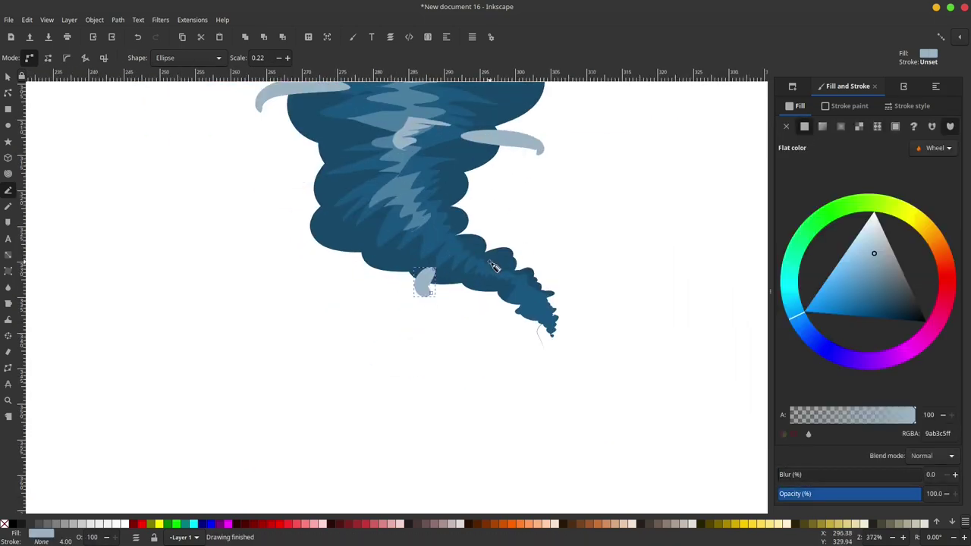
{"action": "key", "text": "n"}
{"action": "scroll", "coordinate": [438, 300], "scroll_direction": "up", "scroll_amount": 2}
{"action": "left_click_drag", "start_coordinate": [423, 300], "coordinate": [424, 288]}
- Draw two more small light streaks near the tail, one across the narrow neck and one around its lower left edge
{"action": "left_click", "coordinate": [8, 206]}
{"action": "left_click_drag", "start_coordinate": [470, 171], "coordinate": [451, 283]}
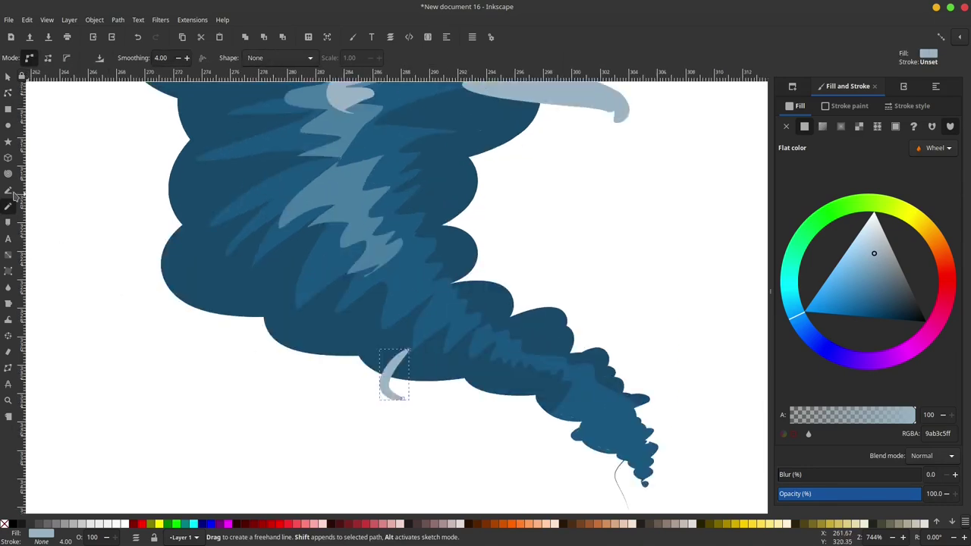
{"action": "left_click", "coordinate": [9, 191]}
{"action": "left_click_drag", "start_coordinate": [408, 241], "coordinate": [484, 300]}
{"action": "left_click", "coordinate": [403, 257]}
{"action": "left_click_drag", "start_coordinate": [591, 241], "coordinate": [564, 277]}
{"action": "key", "text": "Return"}
{"action": "left_click_drag", "start_coordinate": [266, 380], "coordinate": [372, 375]}
{"action": "left_click", "coordinate": [374, 373]}
{"action": "mouse_move", "coordinate": [420, 306]}
{"action": "left_mouse_down"}
{"action": "mouse_move", "coordinate": [508, 281]}
{"action": "mouse_move", "coordinate": [611, 276]}
{"action": "left_mouse_up"}
{"action": "key", "text": "Return"}
- Draw an arched streak across the tornado's upper body, slim it down, and recolor it dark blue-grey (2b3f4d)
{"action": "left_click_drag", "start_coordinate": [507, 99], "coordinate": [473, 242]}
{"action": "scroll", "coordinate": [403, 256], "scroll_direction": "down", "scroll_amount": 3}
{"action": "scroll", "coordinate": [404, 256], "scroll_direction": "down", "scroll_amount": 3}
{"action": "left_click_drag", "start_coordinate": [373, 129], "coordinate": [402, 266]}
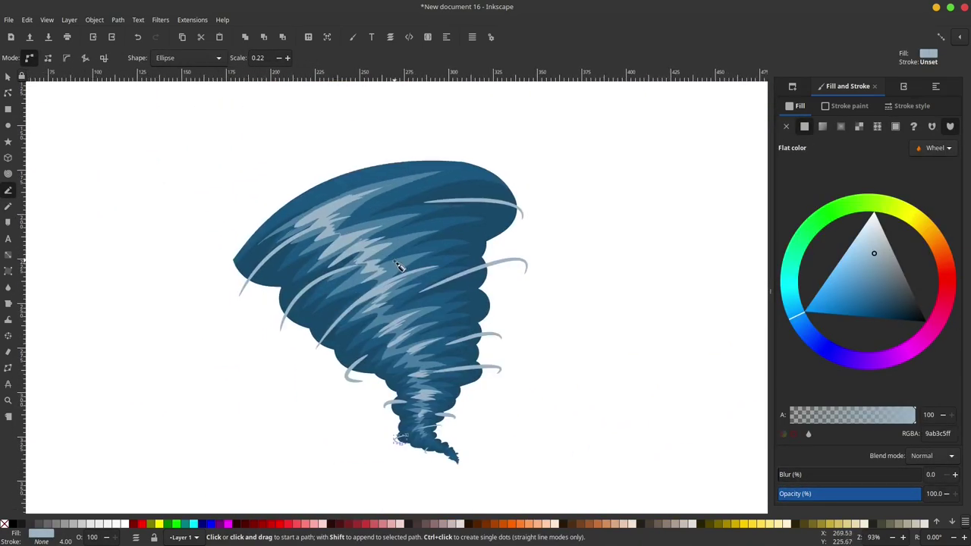
{"action": "scroll", "coordinate": [399, 258], "scroll_direction": "up", "scroll_amount": 1}
{"action": "left_click", "coordinate": [257, 271]}
{"action": "left_click", "coordinate": [468, 213]}
{"action": "key", "text": "Return"}
{"action": "key", "text": "n"}
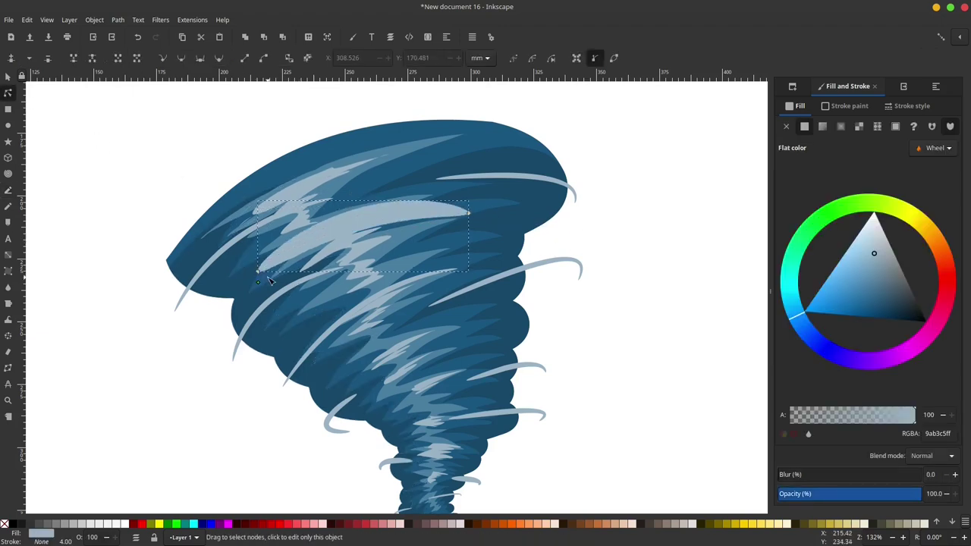
{"action": "left_click", "coordinate": [903, 308]}
- Draw a dark streak curving up from the lower left edge to the tornado's center and adjust its thickness
{"action": "left_click", "coordinate": [8, 191]}
{"action": "left_click_drag", "start_coordinate": [323, 388], "coordinate": [226, 310]}
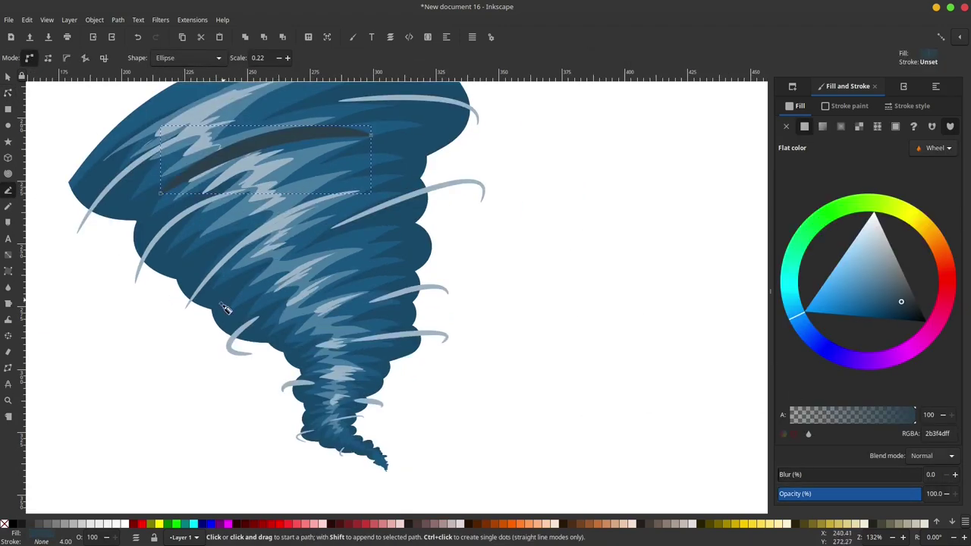
{"action": "left_click", "coordinate": [206, 331]}
{"action": "left_click_drag", "start_coordinate": [336, 251], "coordinate": [421, 261]}
{"action": "key", "text": "Return"}
{"action": "key", "text": "n"}
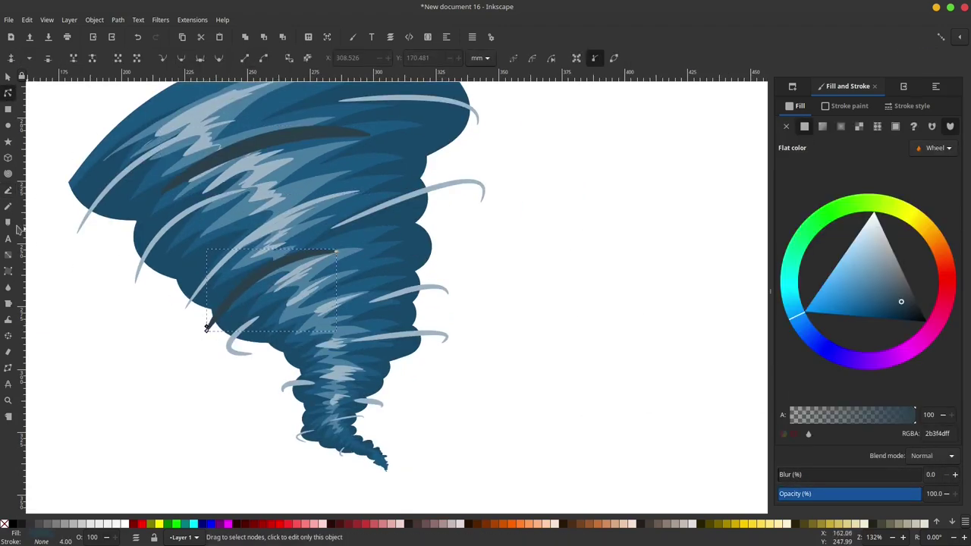
- Draw a dark hooked streak extending past the tornado's middle right edge
{"action": "key", "text": "b"}
{"action": "left_click", "coordinate": [345, 277]}
{"action": "left_click", "coordinate": [455, 267]}
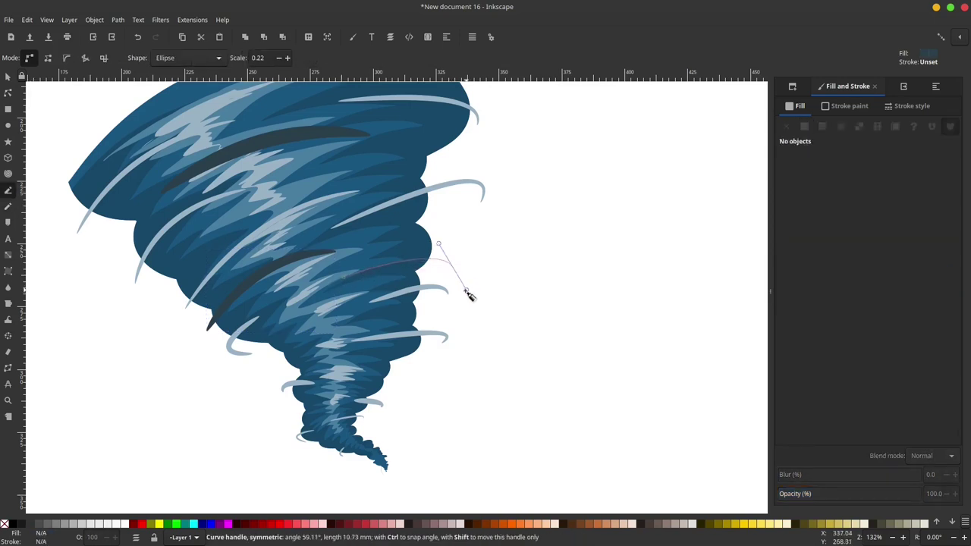
{"action": "key", "text": "Return"}
- Draw a short dark streak over the middle left edge and a dark hooked one just beneath the upper right lobe
{"action": "scroll", "coordinate": [251, 373], "scroll_direction": "up", "scroll_amount": 4}
{"action": "scroll", "coordinate": [251, 373], "scroll_direction": "left", "scroll_amount": 3}
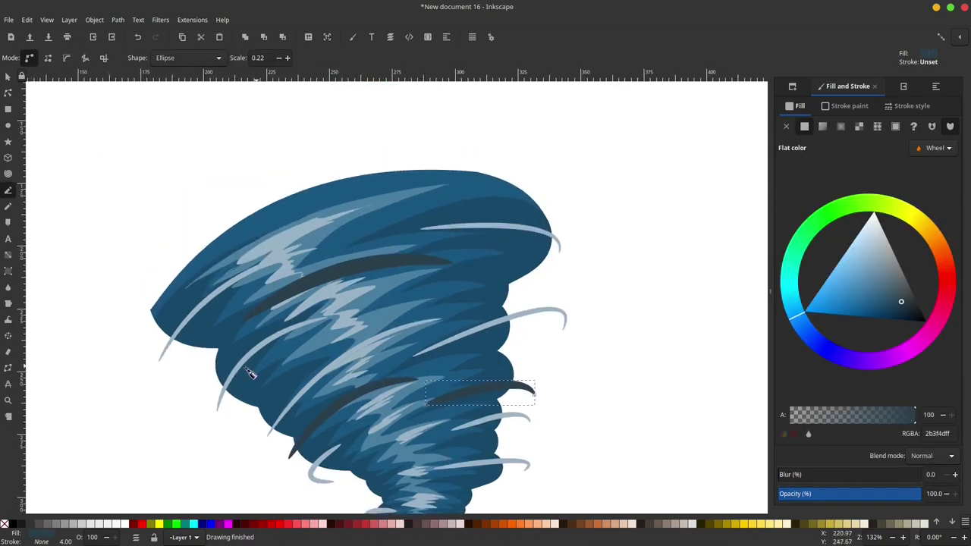
{"action": "left_click", "coordinate": [236, 421]}
{"action": "left_click_drag", "start_coordinate": [322, 347], "coordinate": [392, 331]}
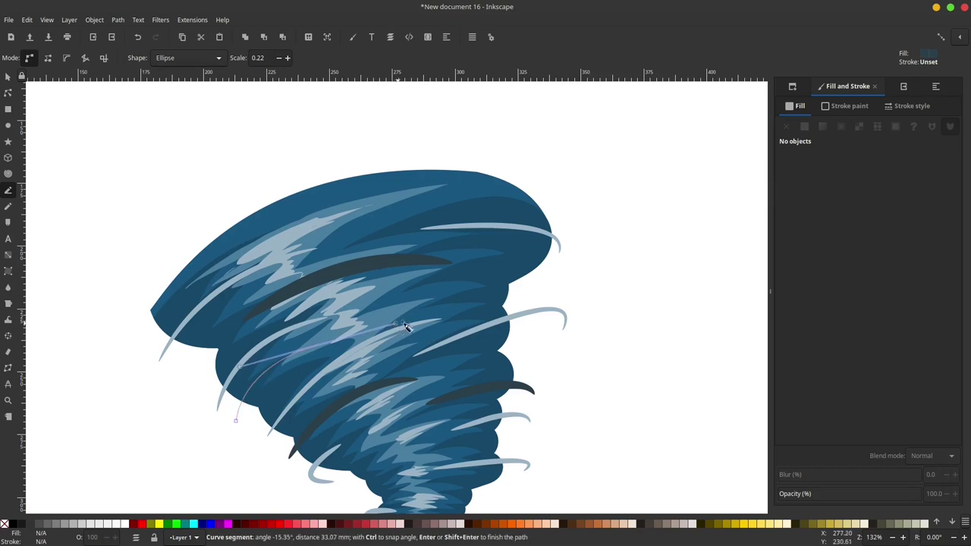
{"action": "key", "text": "Return"}
{"action": "left_click", "coordinate": [453, 286]}
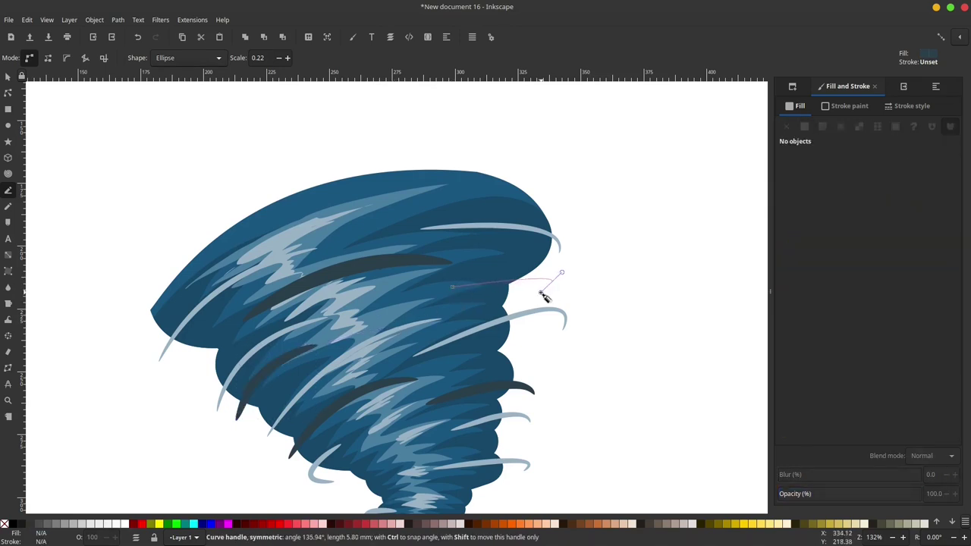
{"action": "left_click_drag", "start_coordinate": [552, 284], "coordinate": [565, 323]}
{"action": "key", "text": "Return"}
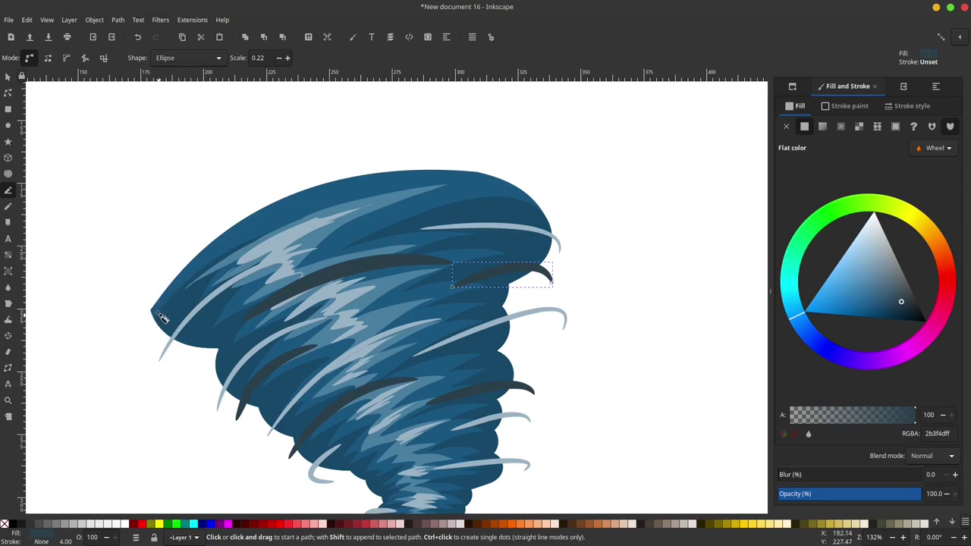
- Raise the node at the silhouette's pointed left tip and adjust its handles to round out the upper left lobe
{"action": "left_click", "coordinate": [9, 94]}
{"action": "left_click", "coordinate": [171, 295]}
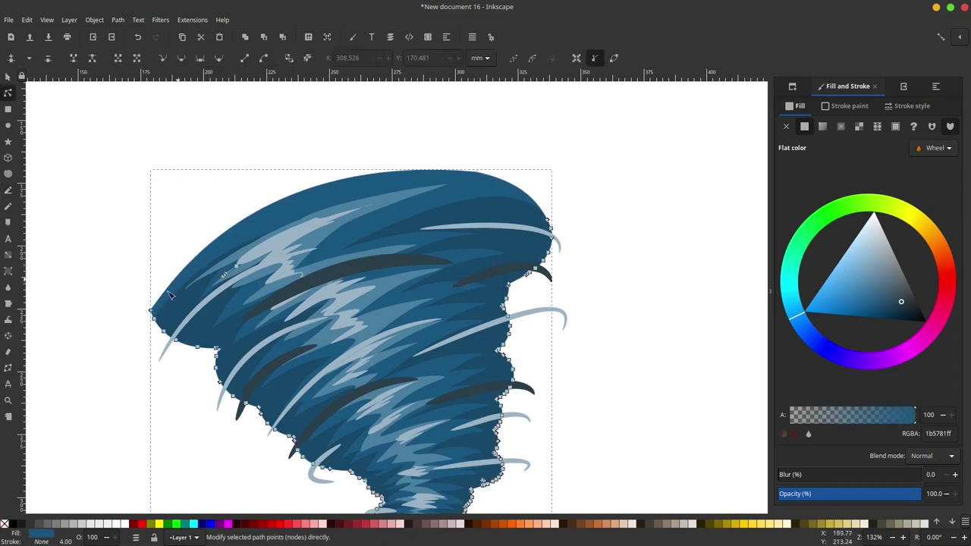
{"action": "left_click_drag", "start_coordinate": [151, 311], "coordinate": [169, 240]}
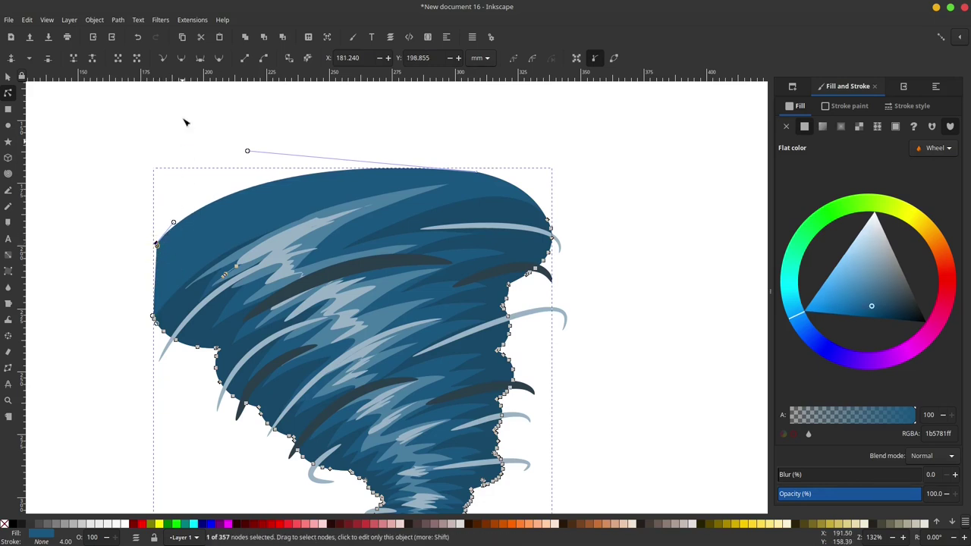
{"action": "left_click_drag", "start_coordinate": [161, 237], "coordinate": [134, 271]}
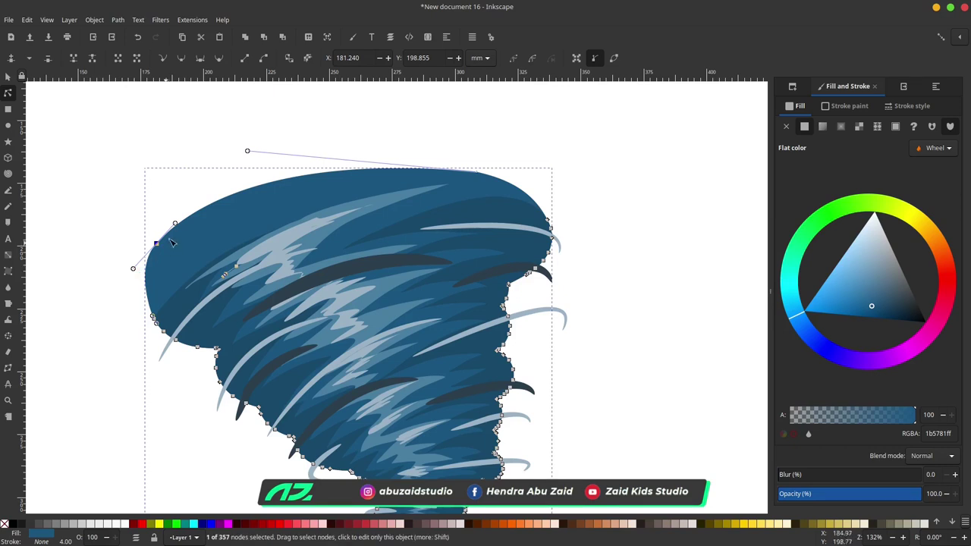
{"action": "left_click_drag", "start_coordinate": [176, 226], "coordinate": [197, 207]}
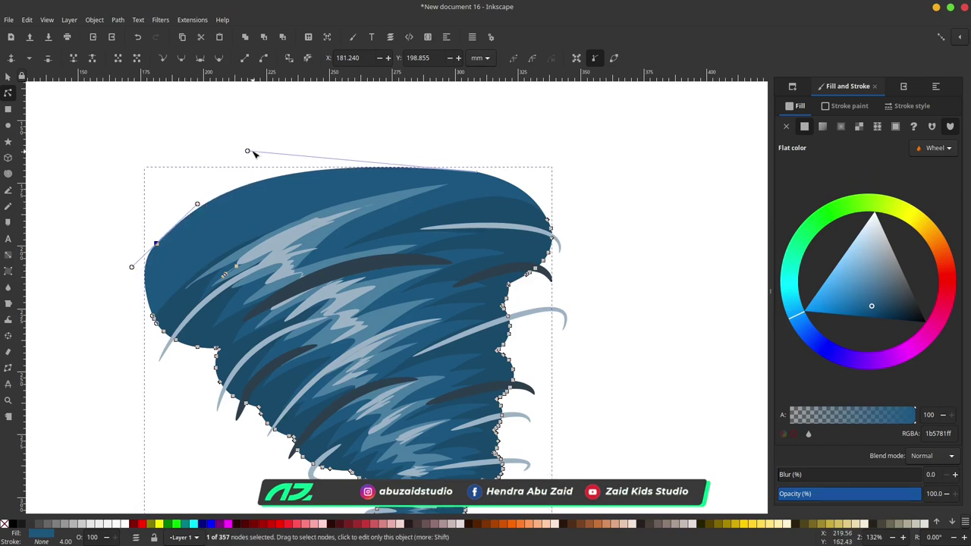
- Shorten the top edge's curve handle and delete the extra overlapping node at the right end of the silhouette's top edge
{"action": "left_click_drag", "start_coordinate": [253, 152], "coordinate": [383, 147]}
{"action": "left_click", "coordinate": [481, 167]}
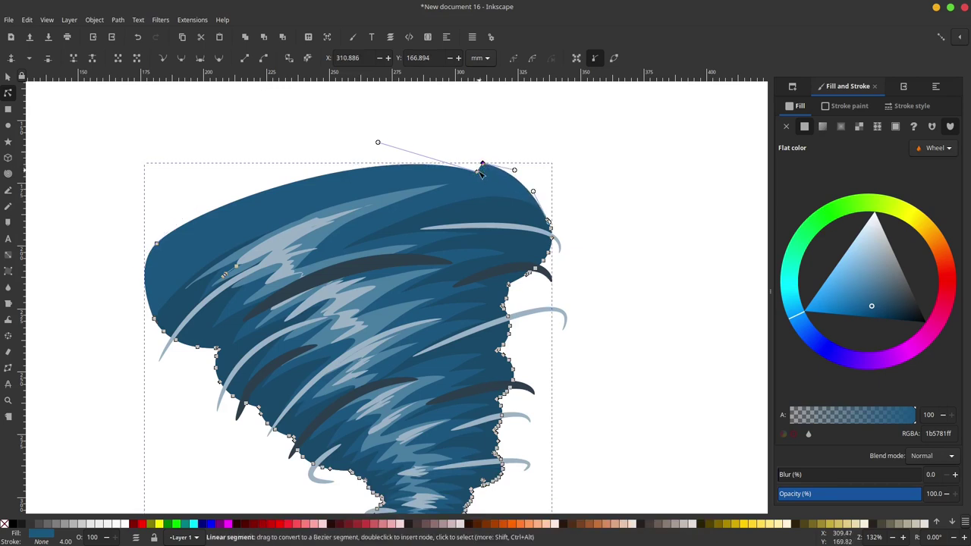
{"action": "left_click_drag", "start_coordinate": [481, 173], "coordinate": [475, 176]}
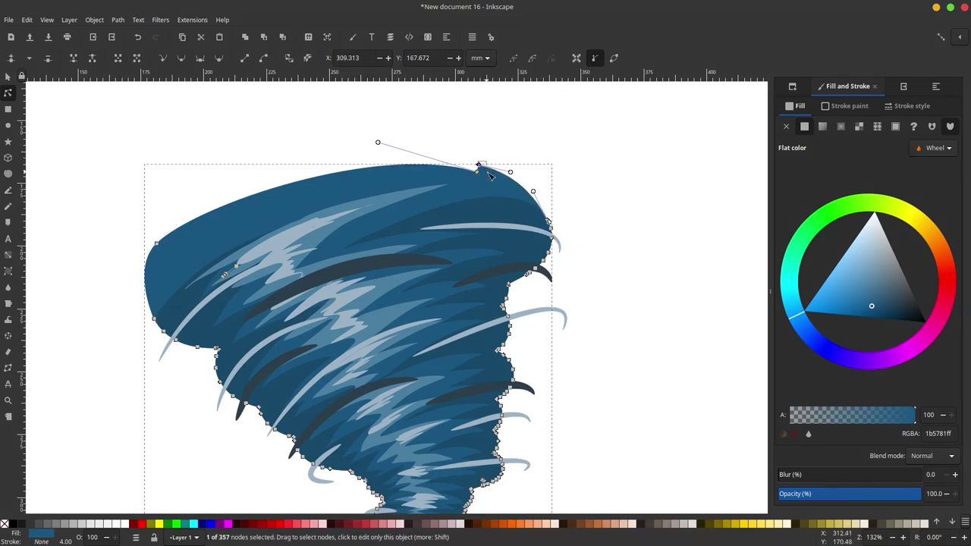
{"action": "key", "text": "Delete"}
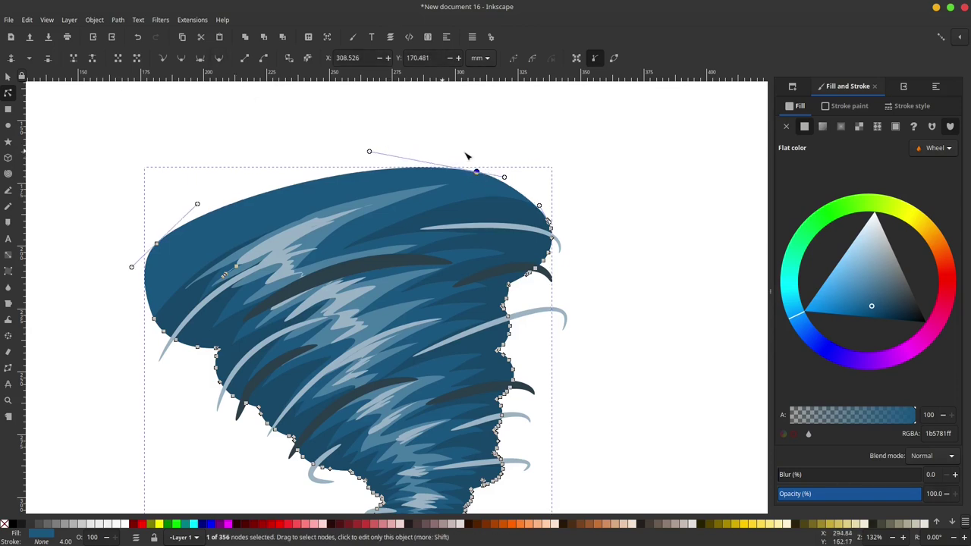
- Raise the remaining top right node and lengthen its left handle to give the silhouette's top edge a fuller arch
{"action": "left_click_drag", "start_coordinate": [478, 172], "coordinate": [483, 163]}
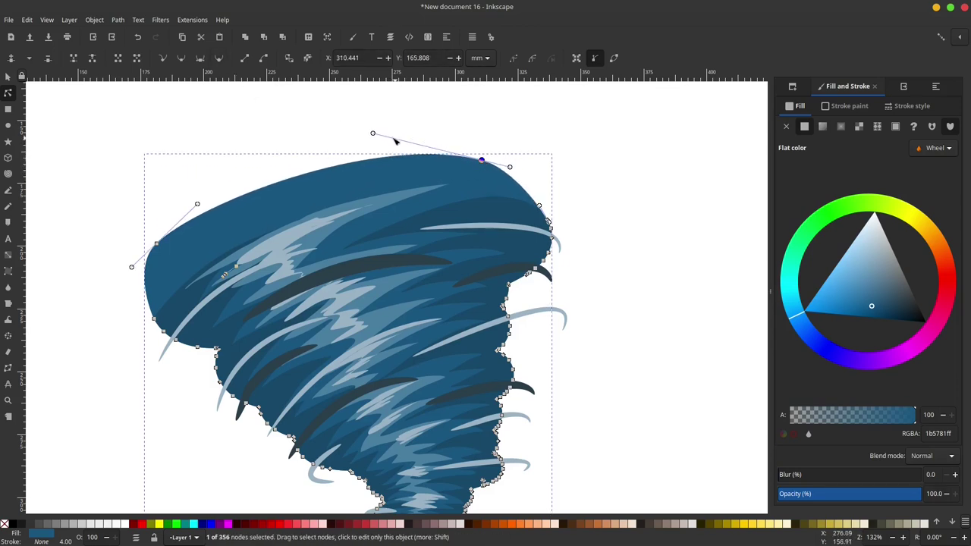
{"action": "left_click_drag", "start_coordinate": [373, 134], "coordinate": [253, 125]}
{"action": "left_click", "coordinate": [351, 121]}
{"action": "middle_click", "coordinate": [329, 170], "text": "shift"}
{"action": "middle_click", "coordinate": [329, 170], "text": "shift"}
{"action": "scroll", "coordinate": [331, 176], "scroll_direction": "down", "scroll_amount": 2}
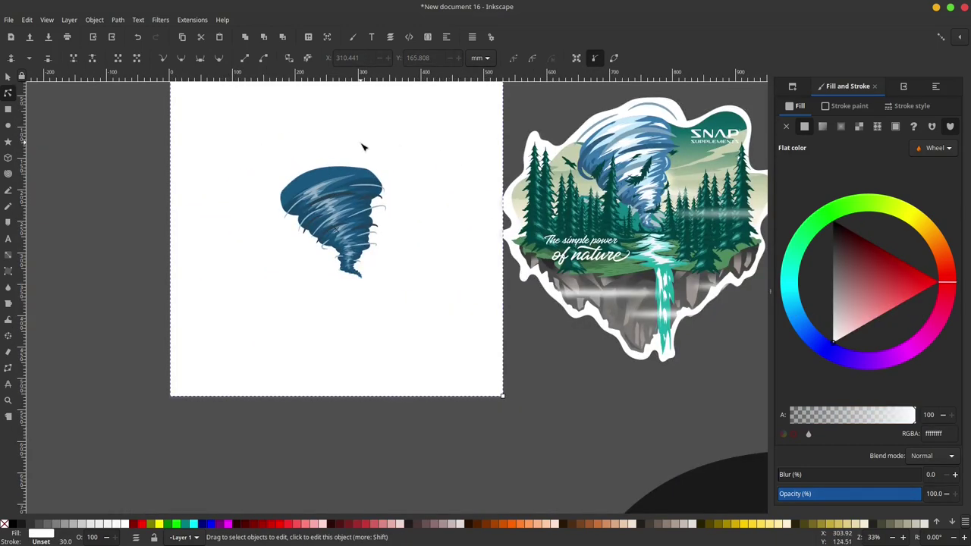
{"action": "scroll", "coordinate": [363, 147], "scroll_direction": "up", "scroll_amount": 1}
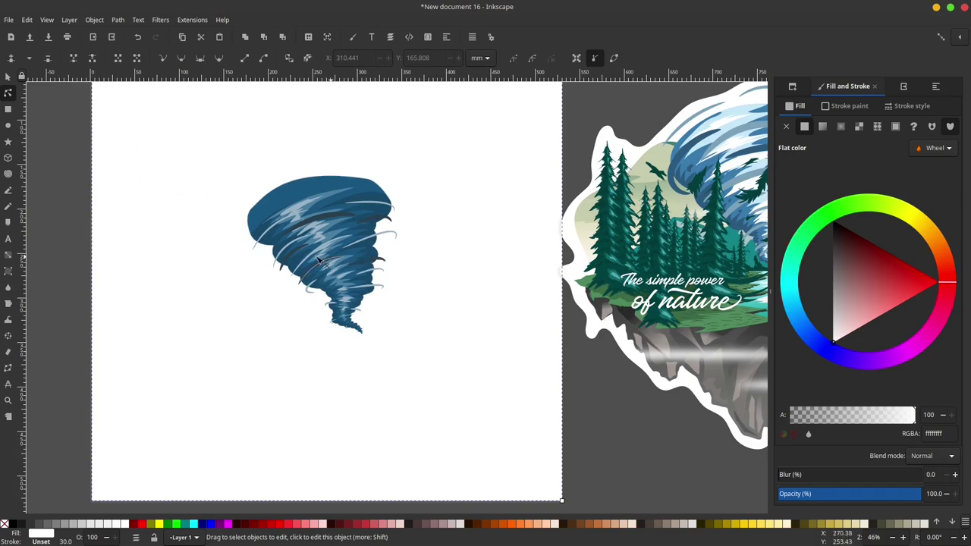
- Draw a dark slate rectangle about 400 × 230 mm around the tornado and send it behind the artwork
{"action": "left_click", "coordinate": [8, 78]}
{"action": "left_click", "coordinate": [43, 118]}
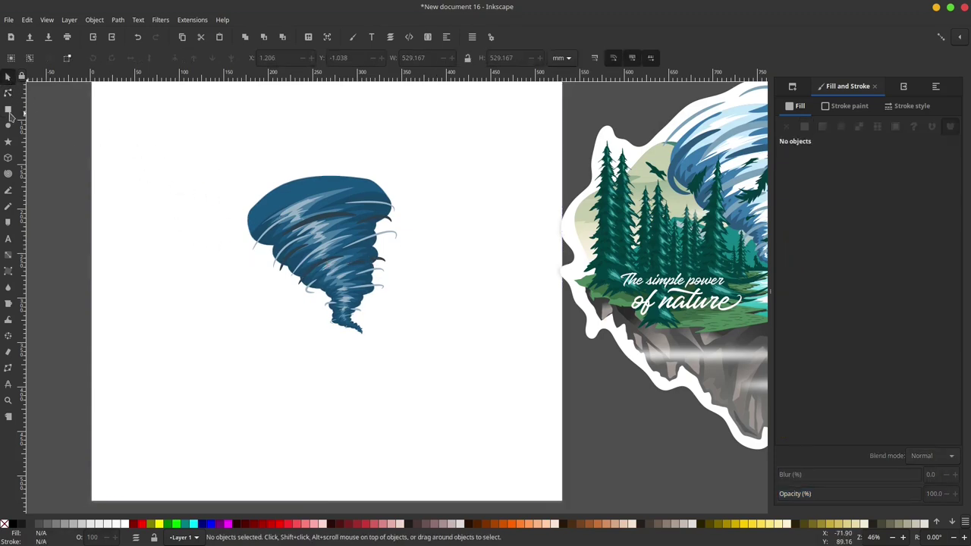
{"action": "left_click", "coordinate": [7, 109]}
{"action": "mouse_move", "coordinate": [158, 145]}
{"action": "left_mouse_down"}
{"action": "mouse_move", "coordinate": [468, 273]}
{"action": "mouse_move", "coordinate": [503, 347]}
{"action": "mouse_move", "coordinate": [514, 349]}
{"action": "left_mouse_up"}
{"action": "left_click", "coordinate": [8, 77]}
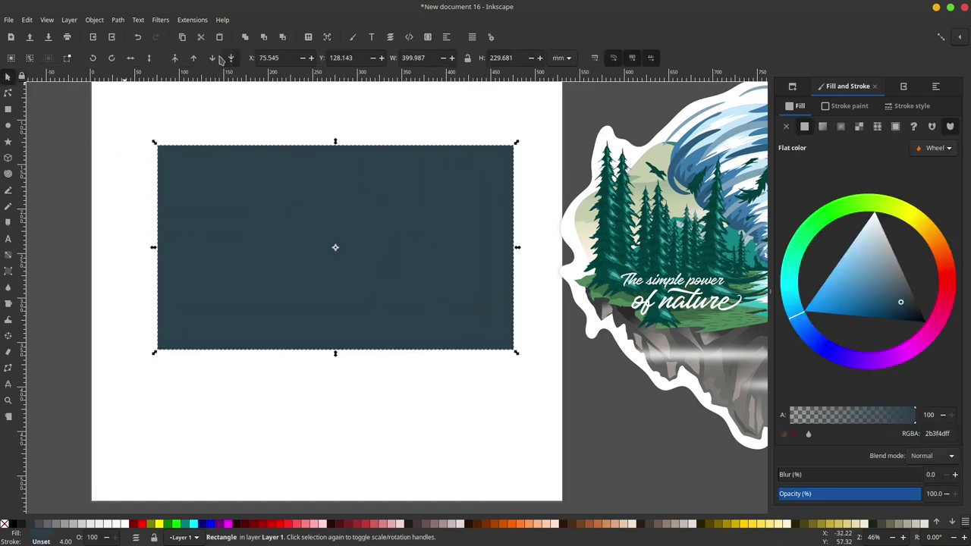
{"action": "left_click", "coordinate": [219, 58]}
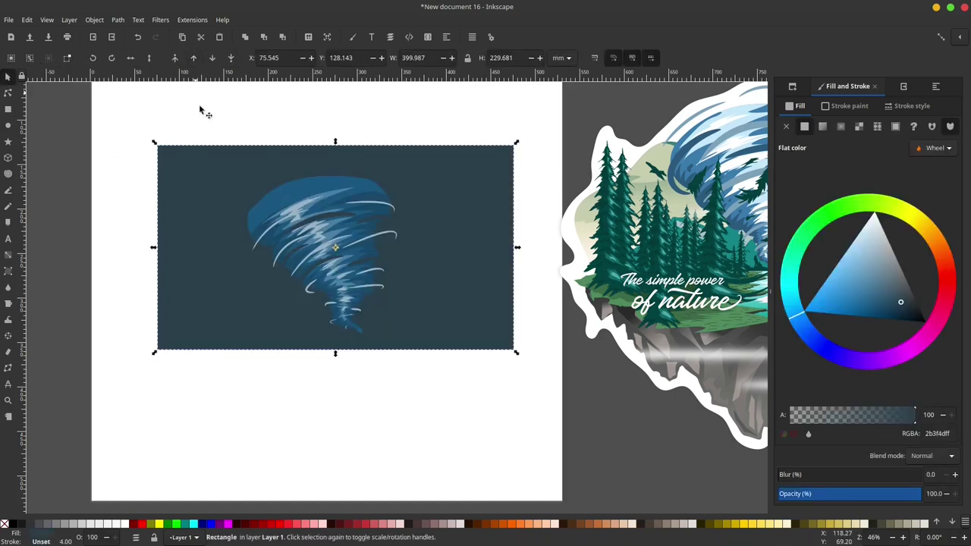
- Apply a linear gradient to the background rectangle, running slightly slanted from dark slate above the funnel to transparent near its tip
{"action": "left_click", "coordinate": [8, 257]}
{"action": "left_click_drag", "start_coordinate": [311, 171], "coordinate": [340, 330]}
{"action": "left_click", "coordinate": [7, 77]}
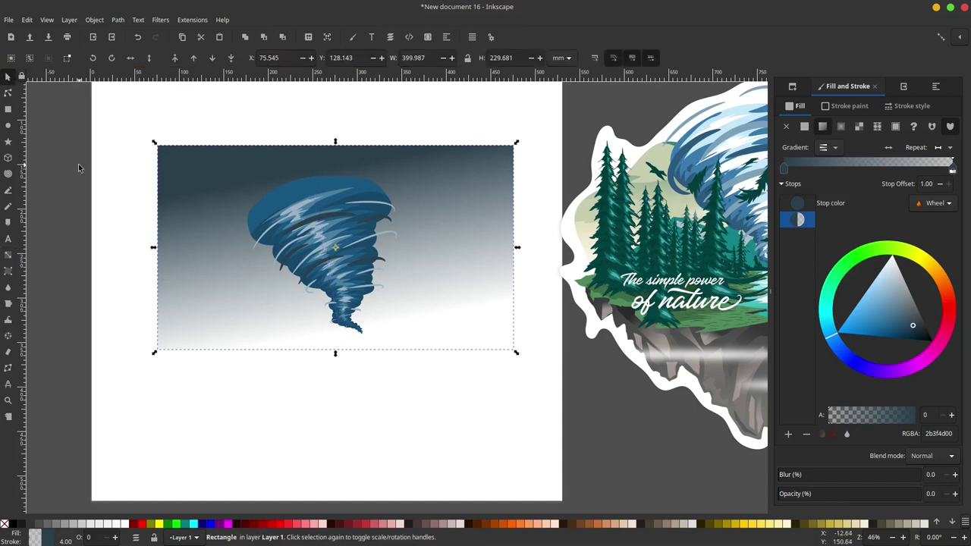
{"action": "left_click", "coordinate": [78, 164]}
- Draw a billowing freehand cloud from the sky's upper right corner tapering toward the funnel, and fill it white
{"action": "left_click", "coordinate": [7, 206]}
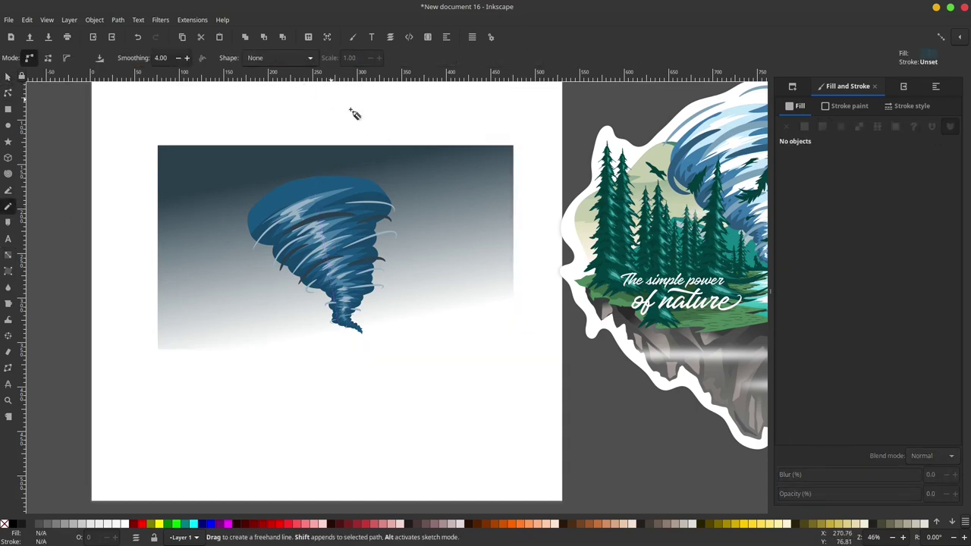
{"action": "mouse_move", "coordinate": [528, 137]}
{"action": "left_mouse_down"}
{"action": "mouse_move", "coordinate": [480, 150]}
{"action": "mouse_move", "coordinate": [483, 163]}
{"action": "mouse_move", "coordinate": [462, 195]}
{"action": "mouse_move", "coordinate": [515, 139]}
{"action": "mouse_move", "coordinate": [444, 183]}
{"action": "mouse_move", "coordinate": [454, 198]}
{"action": "mouse_move", "coordinate": [434, 217]}
{"action": "left_mouse_up"}
{"action": "key", "text": "ctrl+z"}
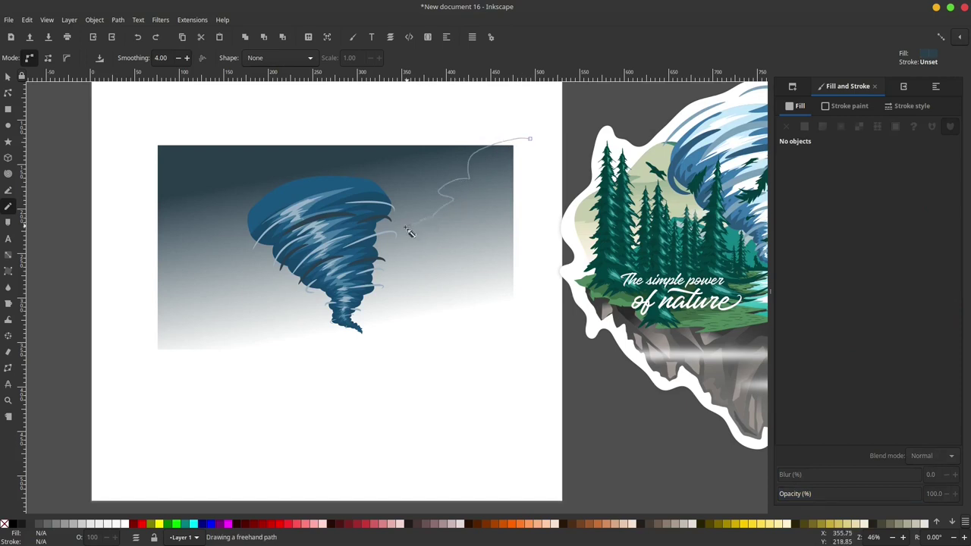
{"action": "left_click_drag", "start_coordinate": [361, 251], "coordinate": [445, 238]}
{"action": "mouse_move", "coordinate": [505, 212]}
{"action": "left_mouse_down"}
{"action": "mouse_move", "coordinate": [533, 187]}
{"action": "mouse_move", "coordinate": [529, 140]}
{"action": "left_mouse_up"}
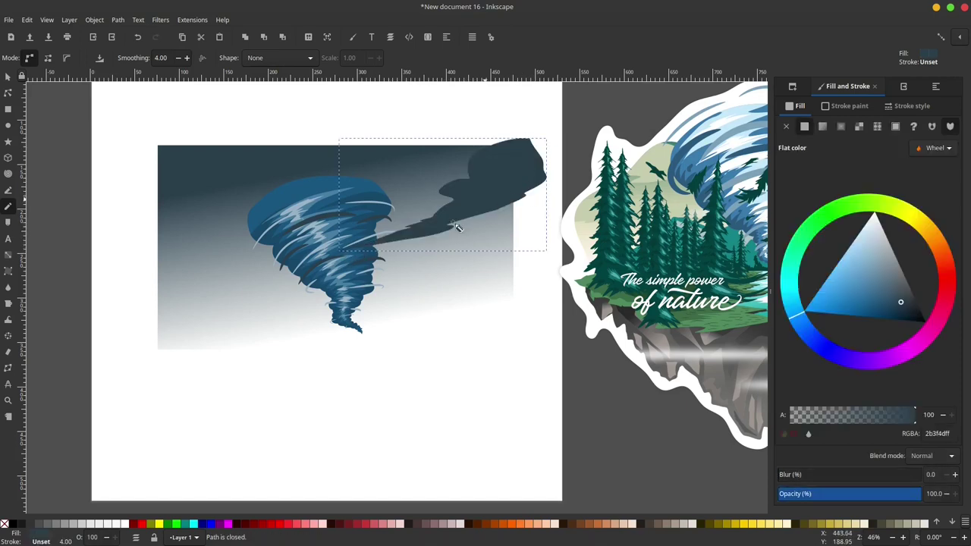
{"action": "left_click", "coordinate": [127, 524]}
- Draw a matching white cloud on the sky's left side, plus a thin ragged streak beneath each of the two clouds
{"action": "mouse_move", "coordinate": [129, 201]}
{"action": "left_mouse_down"}
{"action": "mouse_move", "coordinate": [186, 205]}
{"action": "mouse_move", "coordinate": [255, 254]}
{"action": "mouse_move", "coordinate": [322, 257]}
{"action": "mouse_move", "coordinate": [181, 257]}
{"action": "mouse_move", "coordinate": [134, 237]}
{"action": "mouse_move", "coordinate": [152, 201]}
{"action": "mouse_move", "coordinate": [129, 202]}
{"action": "left_mouse_up"}
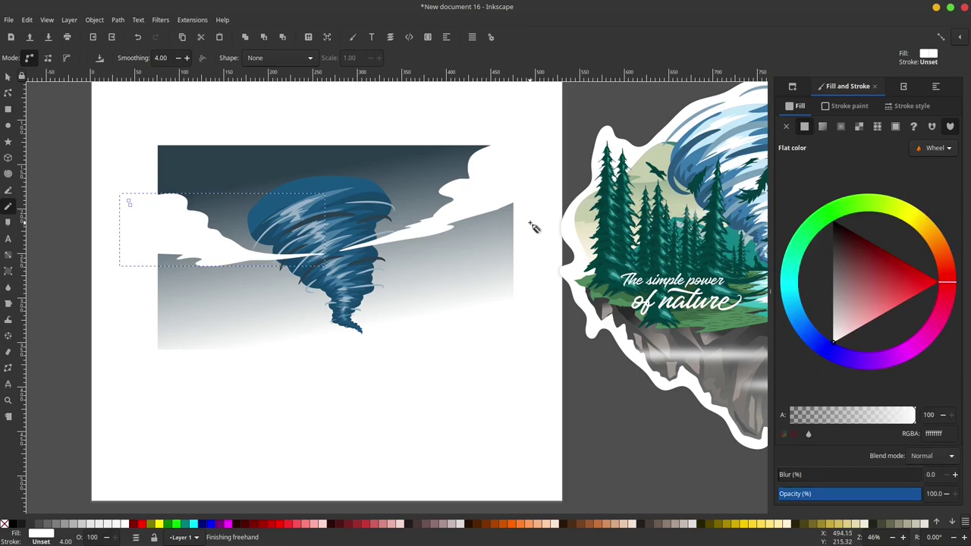
{"action": "mouse_move", "coordinate": [505, 232]}
{"action": "left_mouse_down"}
{"action": "mouse_move", "coordinate": [413, 259]}
{"action": "mouse_move", "coordinate": [542, 228]}
{"action": "mouse_move", "coordinate": [507, 230]}
{"action": "left_mouse_up"}
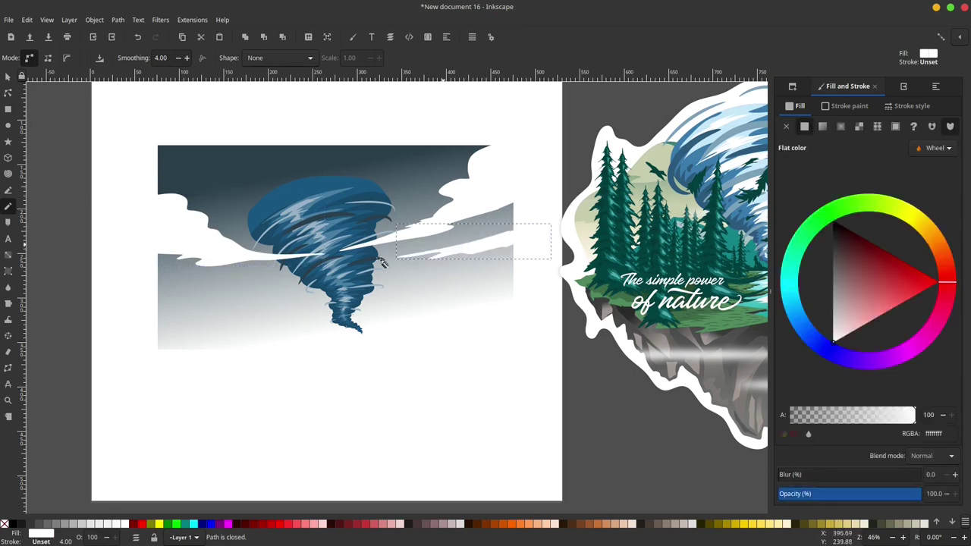
{"action": "left_click_drag", "start_coordinate": [122, 273], "coordinate": [227, 276]}
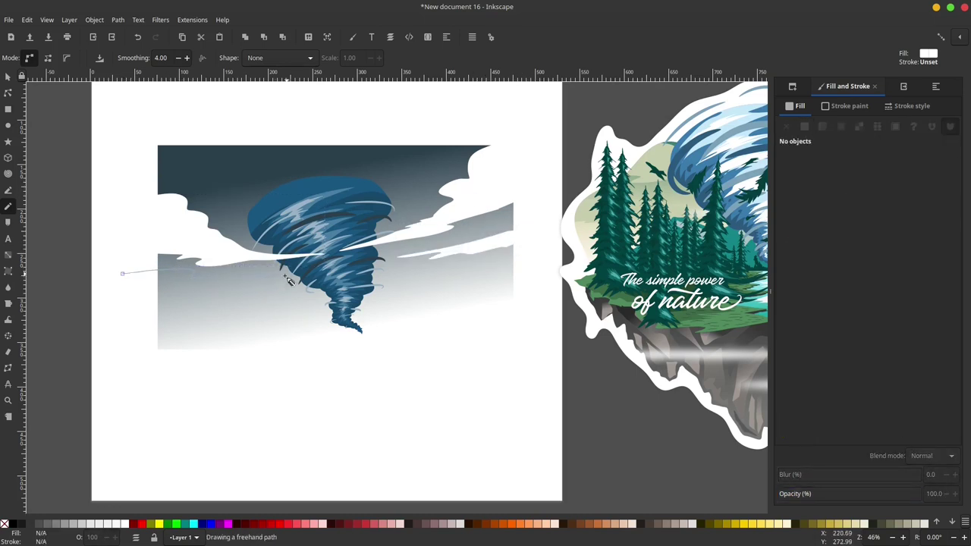
{"action": "mouse_move", "coordinate": [289, 281]}
{"action": "left_mouse_down"}
{"action": "mouse_move", "coordinate": [322, 278]}
{"action": "mouse_move", "coordinate": [238, 290]}
{"action": "mouse_move", "coordinate": [119, 287]}
{"action": "mouse_move", "coordinate": [122, 275]}
{"action": "left_mouse_up"}
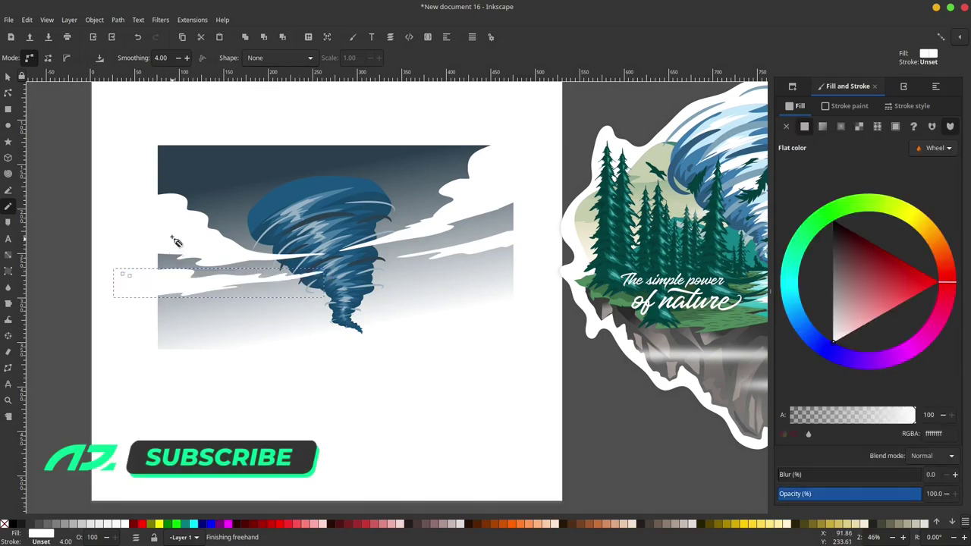
- Select the four white cloud shapes, try a 15.8% blur on them and reset the blur to 0
{"action": "left_click", "coordinate": [8, 78]}
{"action": "left_click", "coordinate": [201, 241], "text": "shift"}
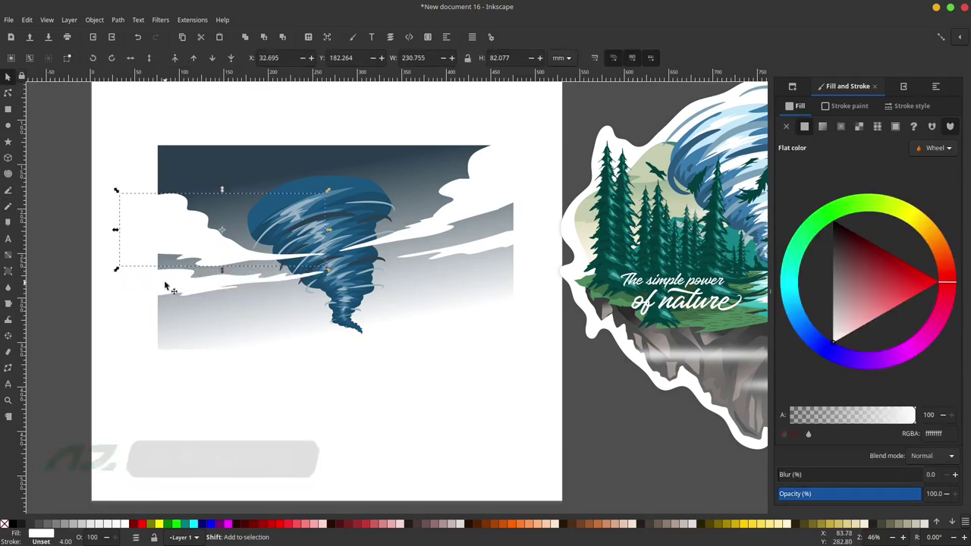
{"action": "left_click", "coordinate": [472, 246], "text": "shift"}
{"action": "left_click", "coordinate": [481, 195], "text": "shift"}
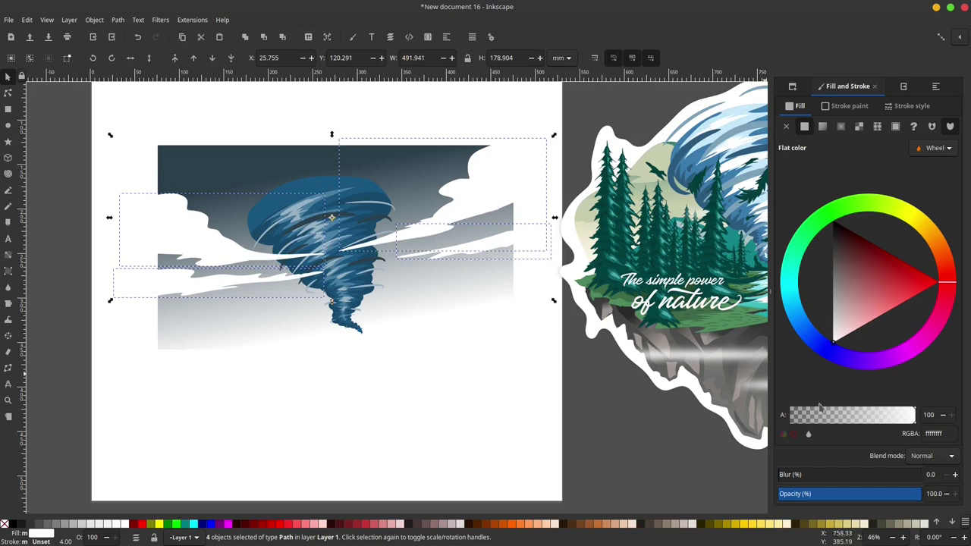
{"action": "left_click", "coordinate": [797, 477]}
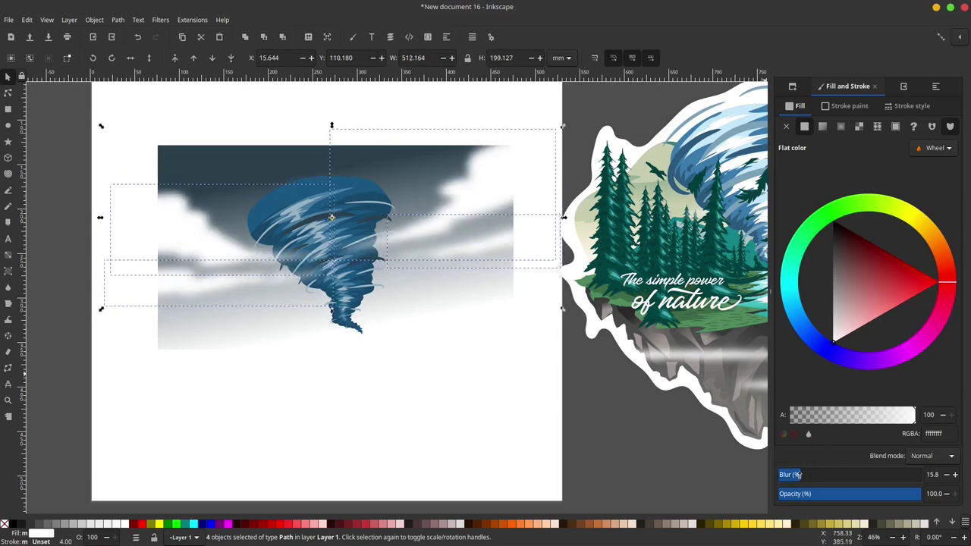
{"action": "left_click_drag", "start_coordinate": [789, 475], "coordinate": [763, 478]}
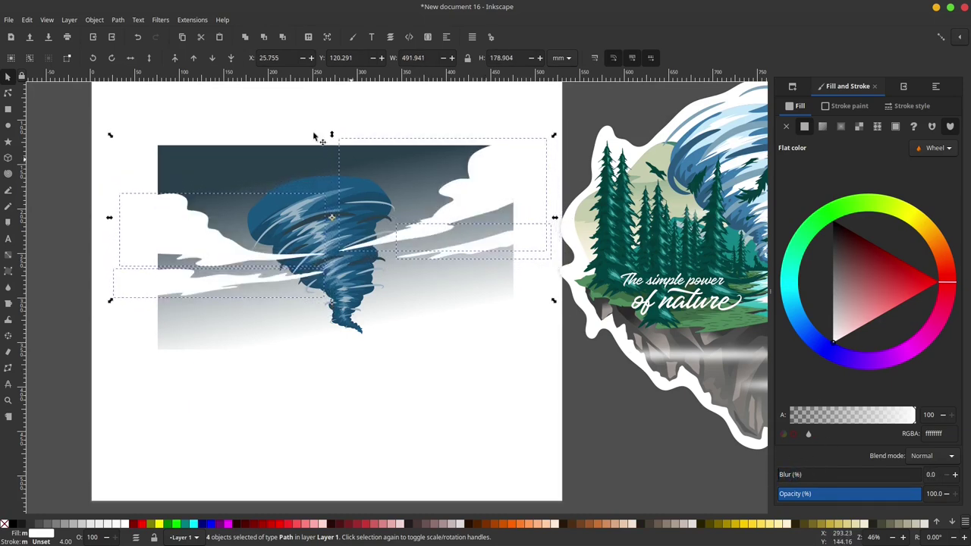
- Group the four clouds and stack the group behind the tornado, directly above the sky rectangle
{"action": "key", "text": "ctrl+g"}
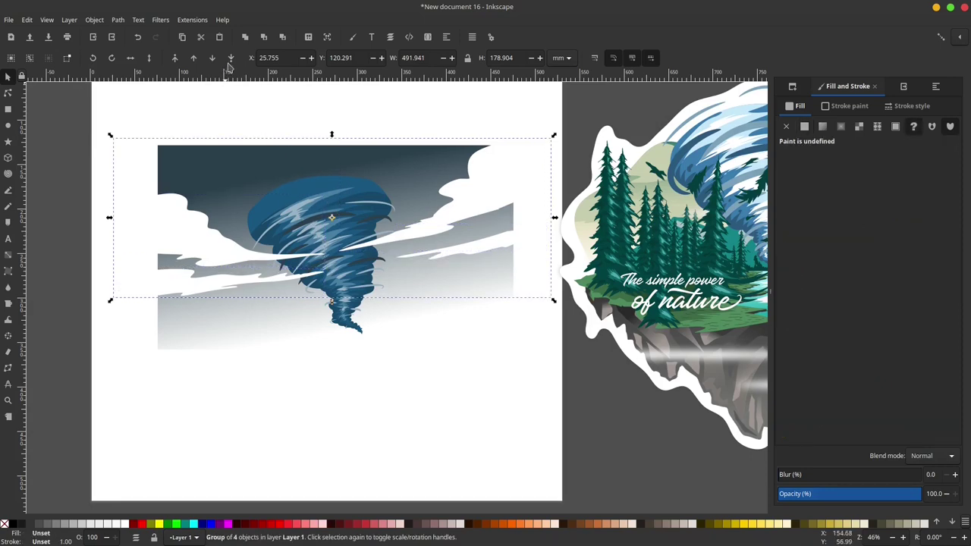
{"action": "left_click", "coordinate": [230, 59]}
{"action": "left_click", "coordinate": [194, 59]}
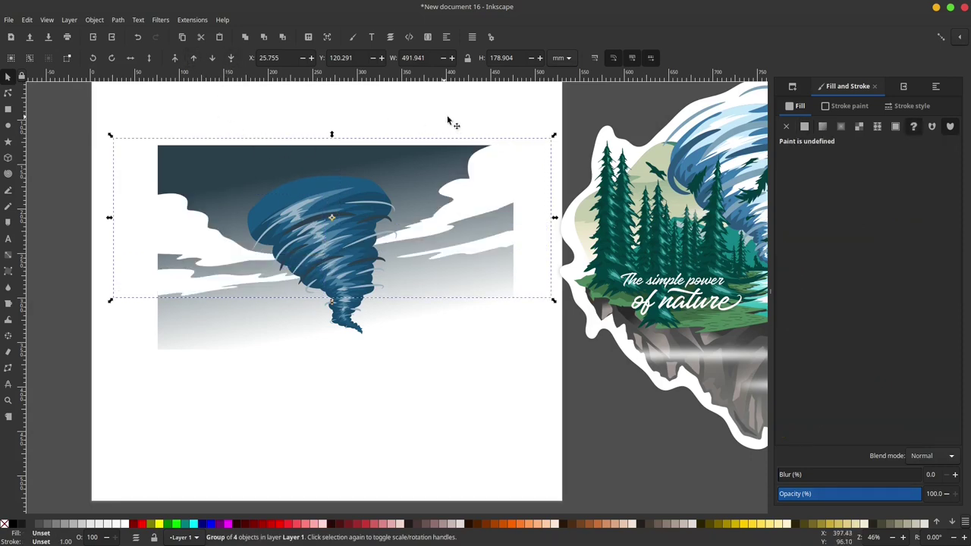
{"action": "key", "text": "Escape"}
- Examine the tornado against the cloudy sky up close, from its rounded top down to the tip
{"action": "scroll", "coordinate": [312, 233], "scroll_direction": "up", "scroll_amount": 3}
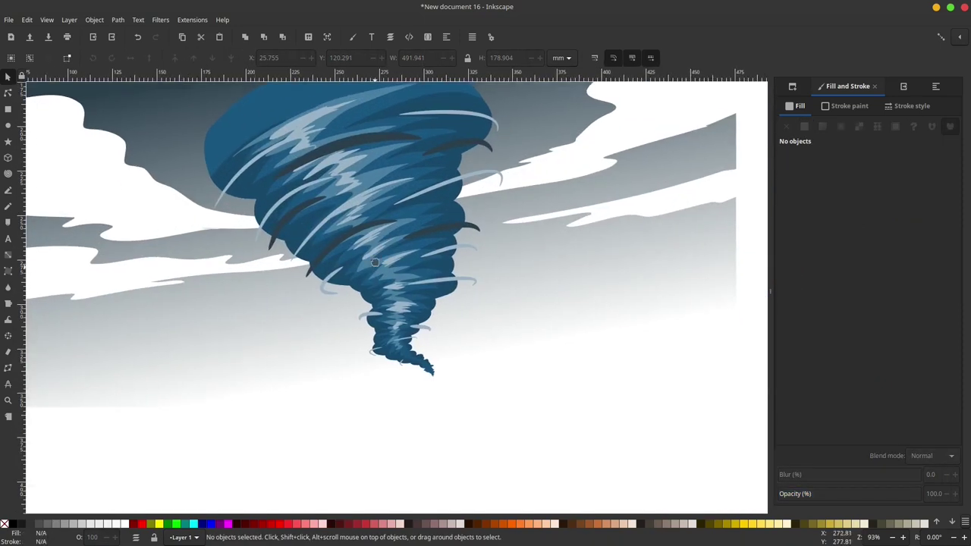
{"action": "scroll", "coordinate": [365, 272], "scroll_direction": "up", "scroll_amount": 4}
{"action": "scroll", "coordinate": [394, 275], "scroll_direction": "left", "scroll_amount": 1}
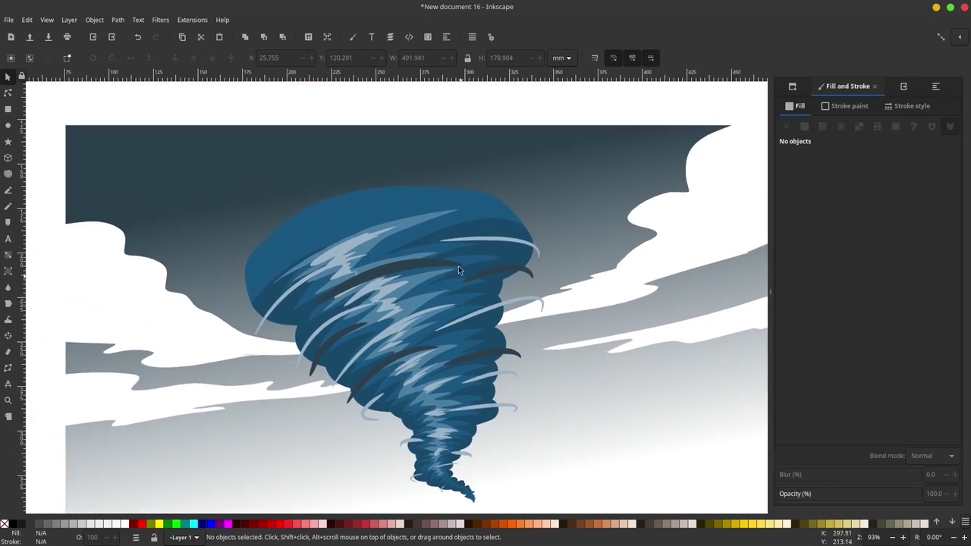
{"action": "scroll", "coordinate": [355, 303], "scroll_direction": "down", "scroll_amount": 5}
{"action": "scroll", "coordinate": [355, 302], "scroll_direction": "right", "scroll_amount": 3}
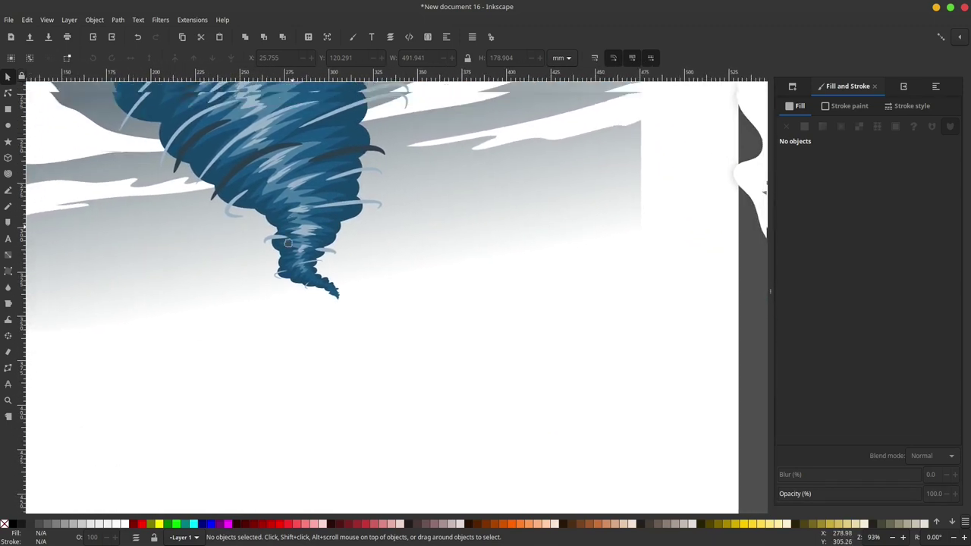
{"action": "scroll", "coordinate": [287, 247], "scroll_direction": "up", "scroll_amount": 1}
{"action": "scroll", "coordinate": [281, 256], "scroll_direction": "right", "scroll_amount": 1}
{"action": "scroll", "coordinate": [283, 261], "scroll_direction": "down", "scroll_amount": 2}
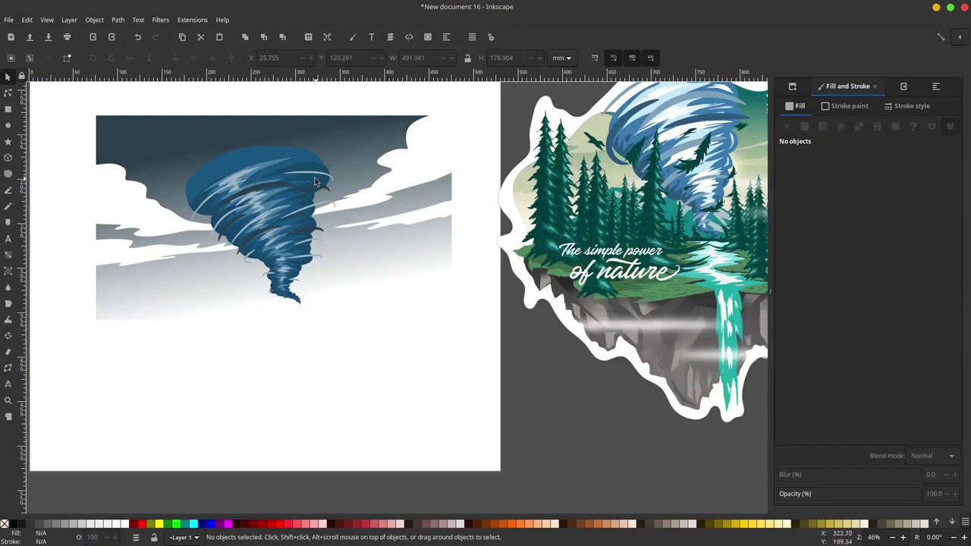
- Recolour the sky gradient's upper stop to bright blue 0887e1
{"action": "left_click", "coordinate": [344, 133]}
{"action": "left_click", "coordinate": [9, 256]}
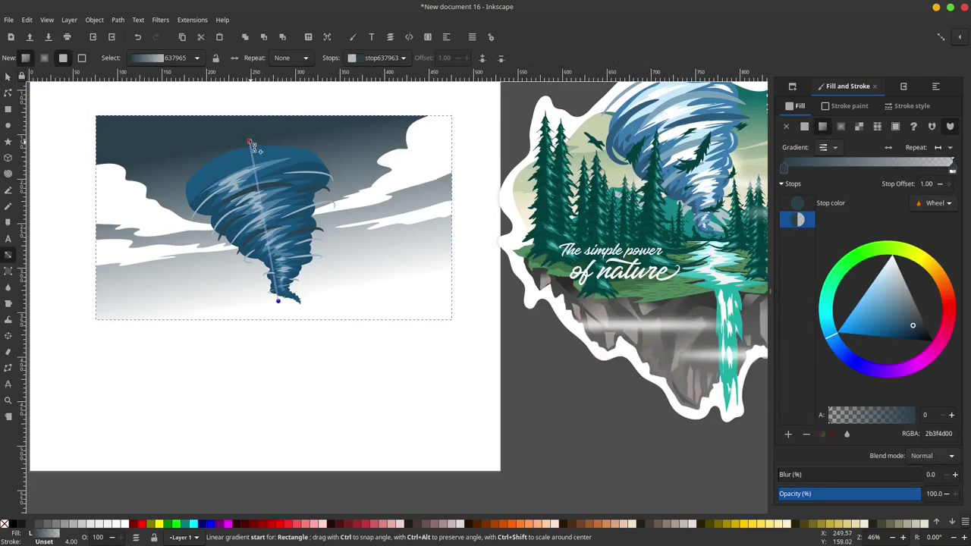
{"action": "left_click_drag", "start_coordinate": [853, 333], "coordinate": [850, 336]}
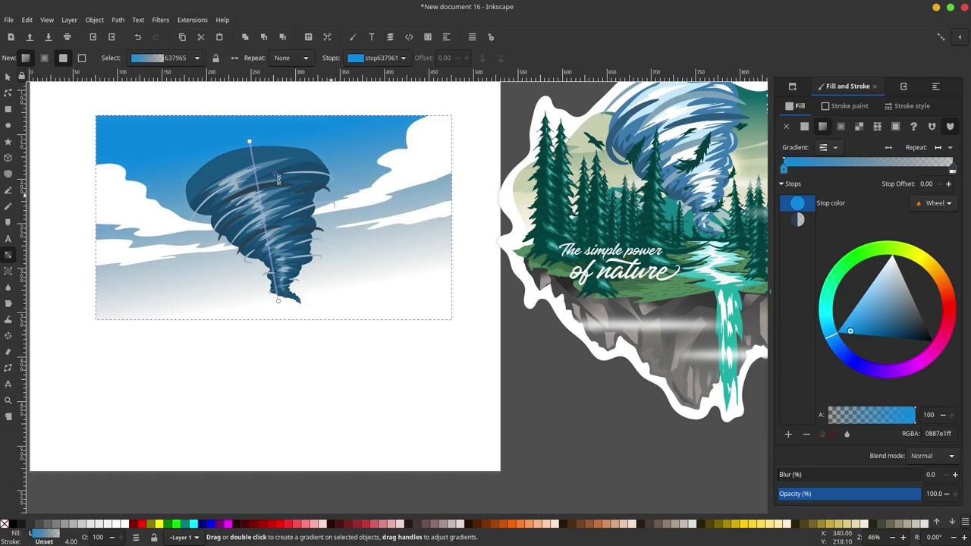
{"action": "left_click", "coordinate": [7, 77]}
{"action": "left_click", "coordinate": [76, 116]}
- Draw a small jagged fir-tree shape beside the funnel's lower right edge and fill it dark green 3d5b50
{"action": "left_click_drag", "start_coordinate": [298, 216], "coordinate": [382, 249]}
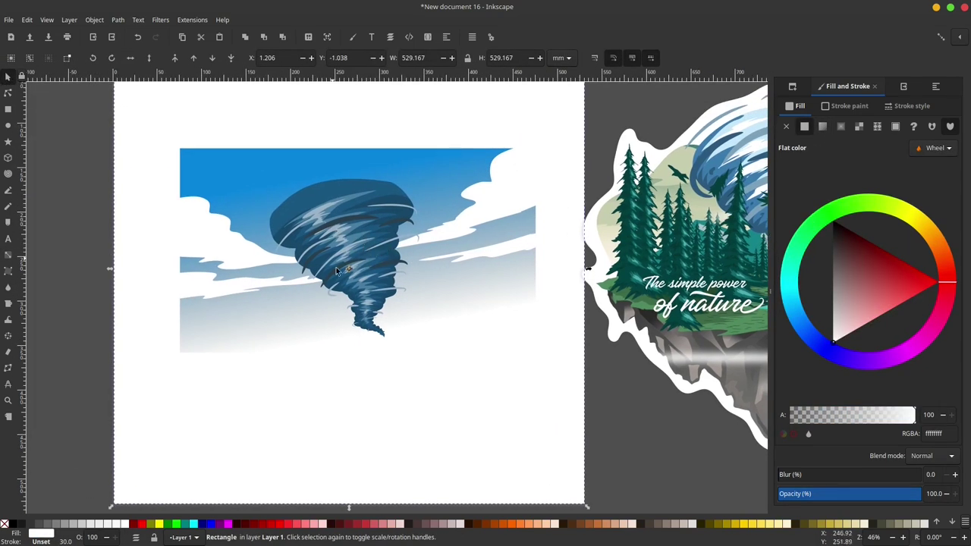
{"action": "scroll", "coordinate": [346, 289], "scroll_direction": "up", "scroll_amount": 2, "text": "ctrl"}
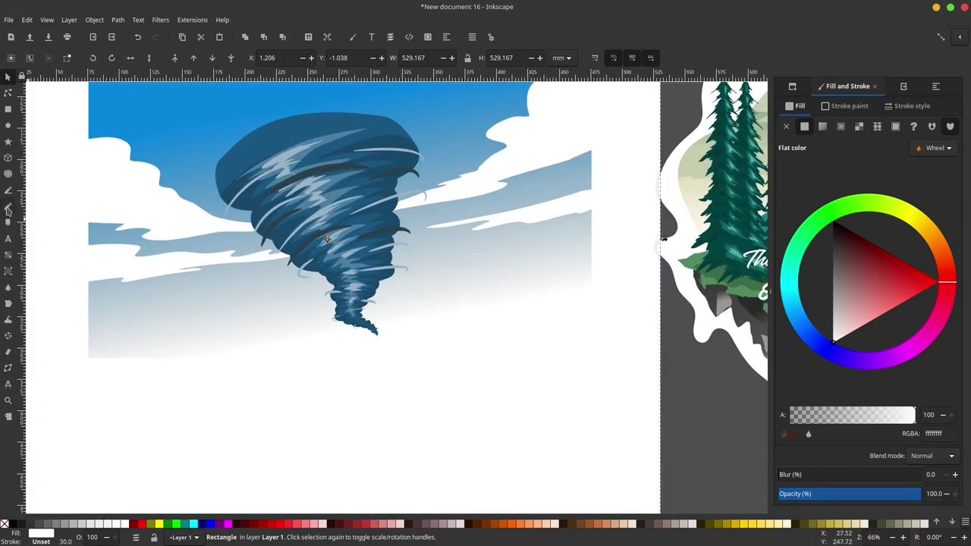
{"action": "left_click", "coordinate": [7, 208]}
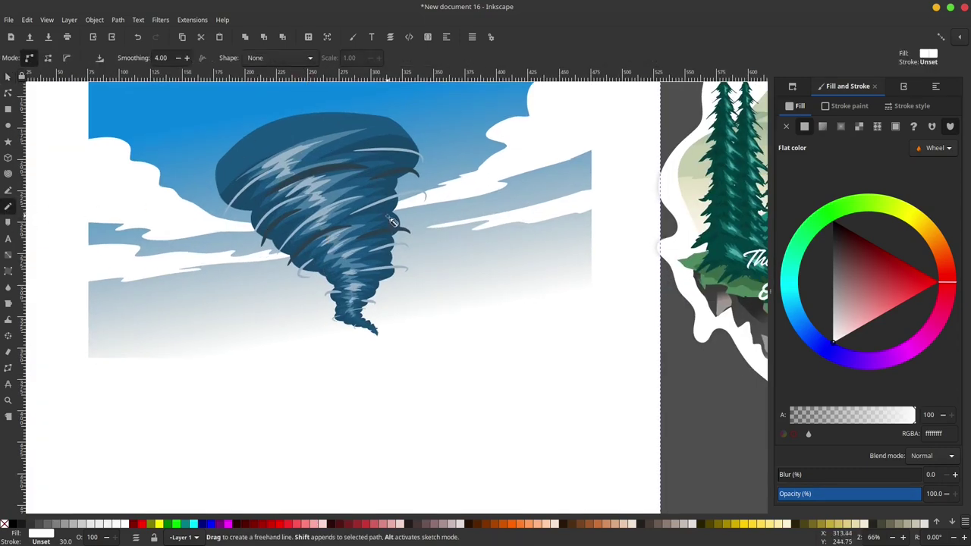
{"action": "scroll", "coordinate": [398, 285], "scroll_direction": "up", "scroll_amount": 2, "text": "ctrl"}
{"action": "scroll", "coordinate": [373, 294], "scroll_direction": "up", "scroll_amount": 6, "text": "ctrl"}
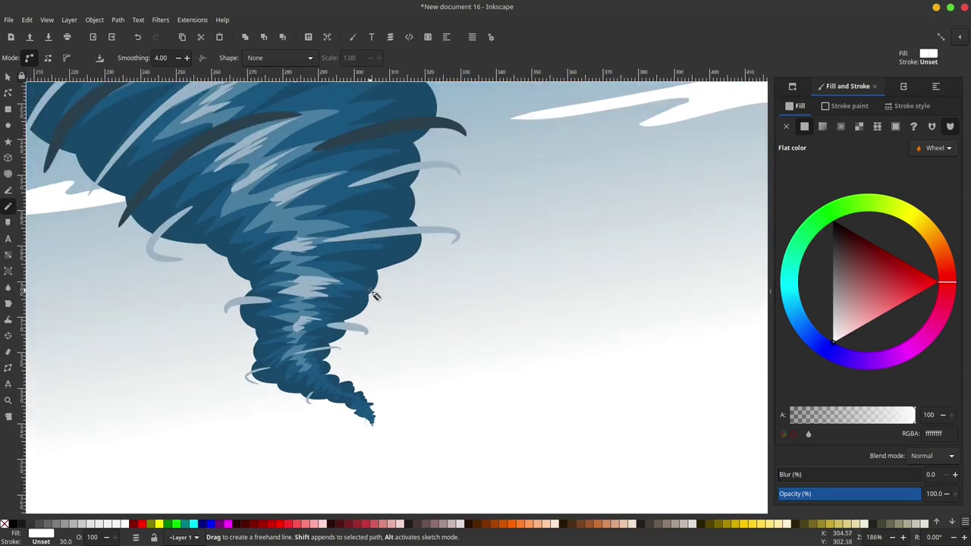
{"action": "mouse_move", "coordinate": [401, 295]}
{"action": "left_mouse_down"}
{"action": "mouse_move", "coordinate": [399, 307]}
{"action": "mouse_move", "coordinate": [417, 265]}
{"action": "mouse_move", "coordinate": [400, 322]}
{"action": "mouse_move", "coordinate": [392, 305]}
{"action": "left_mouse_up"}
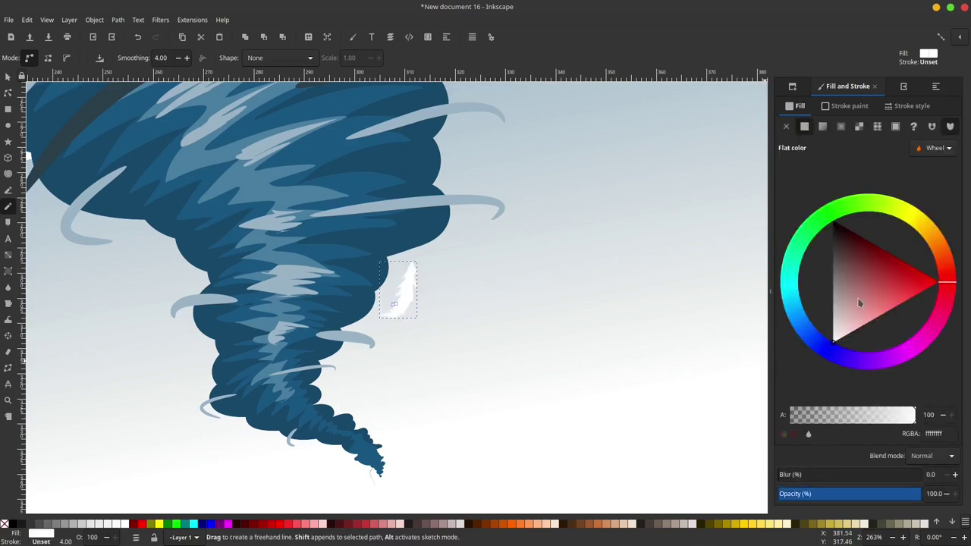
{"action": "left_click", "coordinate": [802, 259]}
{"action": "mouse_move", "coordinate": [823, 278]}
{"action": "left_mouse_down"}
{"action": "mouse_move", "coordinate": [851, 318]}
{"action": "mouse_move", "coordinate": [871, 324]}
{"action": "mouse_move", "coordinate": [880, 312]}
{"action": "left_mouse_up"}
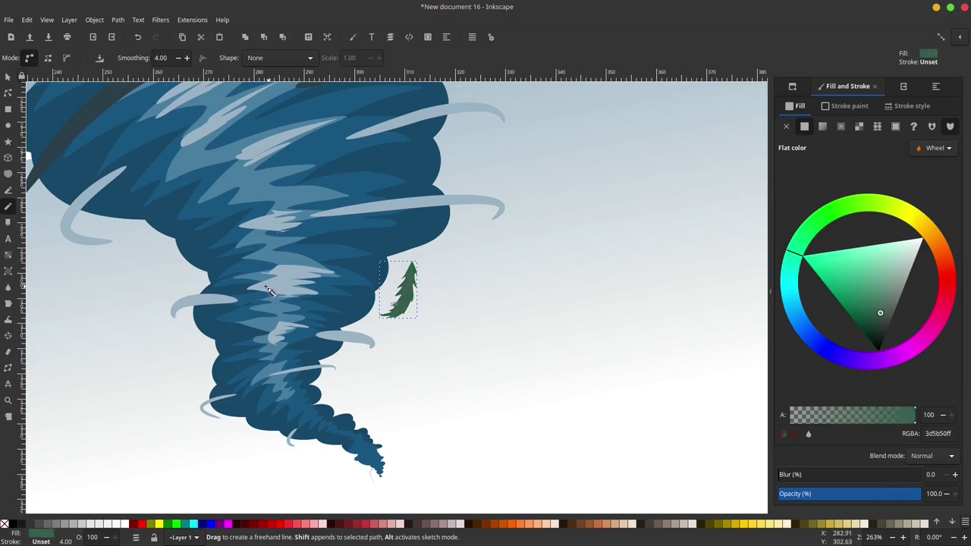
- Draw a jagged green debris piece on the funnel's lower left edge and a curved leafy branch on its right edge
{"action": "scroll", "coordinate": [319, 294], "scroll_direction": "left", "scroll_amount": 3}
{"action": "scroll", "coordinate": [319, 294], "scroll_direction": "down", "scroll_amount": 1}
{"action": "mouse_move", "coordinate": [312, 302]}
{"action": "left_mouse_down"}
{"action": "mouse_move", "coordinate": [341, 295]}
{"action": "mouse_move", "coordinate": [332, 309]}
{"action": "mouse_move", "coordinate": [312, 302]}
{"action": "mouse_move", "coordinate": [346, 260]}
{"action": "mouse_move", "coordinate": [302, 277]}
{"action": "left_mouse_up"}
{"action": "scroll", "coordinate": [407, 273], "scroll_direction": "left", "scroll_amount": 1}
{"action": "scroll", "coordinate": [319, 281], "scroll_direction": "right", "scroll_amount": 3}
{"action": "scroll", "coordinate": [319, 281], "scroll_direction": "up", "scroll_amount": 2}
{"action": "mouse_move", "coordinate": [465, 225]}
{"action": "left_mouse_down"}
{"action": "mouse_move", "coordinate": [471, 250]}
{"action": "mouse_move", "coordinate": [483, 257]}
{"action": "mouse_move", "coordinate": [489, 237]}
{"action": "mouse_move", "coordinate": [469, 216]}
{"action": "mouse_move", "coordinate": [424, 226]}
{"action": "mouse_move", "coordinate": [465, 224]}
{"action": "left_mouse_up"}
- Draw green debris fragments on the funnel's left side and middle, plus an angular chunk off its right edge
{"action": "scroll", "coordinate": [427, 229], "scroll_direction": "left", "scroll_amount": 3}
{"action": "scroll", "coordinate": [427, 229], "scroll_direction": "up", "scroll_amount": 1}
{"action": "scroll", "coordinate": [537, 256], "scroll_direction": "left", "scroll_amount": 3}
{"action": "mouse_move", "coordinate": [393, 258]}
{"action": "left_mouse_down"}
{"action": "mouse_move", "coordinate": [366, 284]}
{"action": "mouse_move", "coordinate": [393, 258]}
{"action": "left_mouse_up"}
{"action": "scroll", "coordinate": [392, 258], "scroll_direction": "up", "scroll_amount": 2}
{"action": "mouse_move", "coordinate": [502, 189]}
{"action": "left_mouse_down"}
{"action": "mouse_move", "coordinate": [518, 194]}
{"action": "mouse_move", "coordinate": [497, 251]}
{"action": "left_mouse_up"}
{"action": "scroll", "coordinate": [519, 195], "scroll_direction": "right", "scroll_amount": 4}
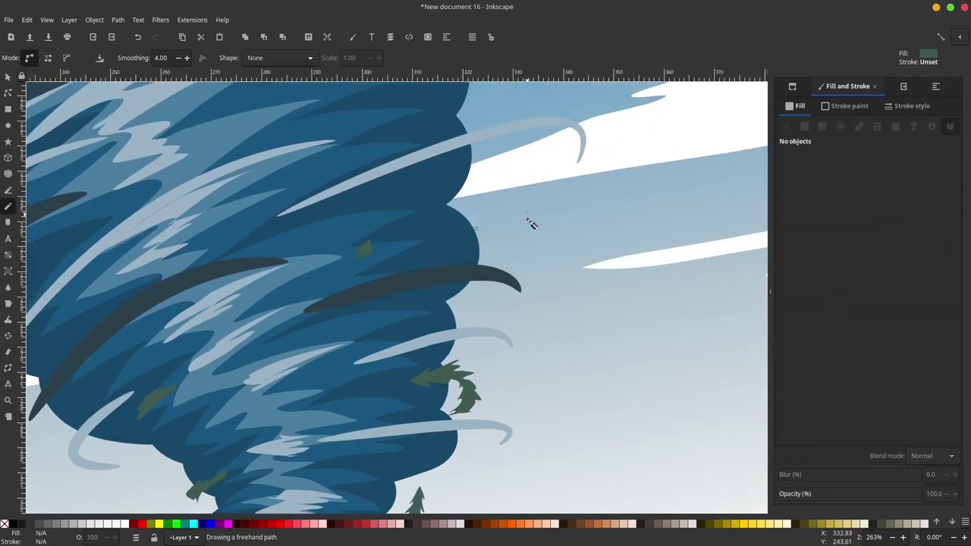
- Scatter small green debris scraps over the lower funnel and in the air to its left
{"action": "scroll", "coordinate": [496, 251], "scroll_direction": "down", "scroll_amount": 6}
{"action": "left_click_drag", "start_coordinate": [329, 282], "coordinate": [331, 282]}
{"action": "left_click_drag", "start_coordinate": [330, 247], "coordinate": [348, 238]}
{"action": "left_click_drag", "start_coordinate": [373, 339], "coordinate": [390, 333]}
{"action": "scroll", "coordinate": [373, 339], "scroll_direction": "down", "scroll_amount": 2}
{"action": "left_click_drag", "start_coordinate": [459, 387], "coordinate": [469, 383]}
{"action": "scroll", "coordinate": [464, 385], "scroll_direction": "down", "scroll_amount": 2}
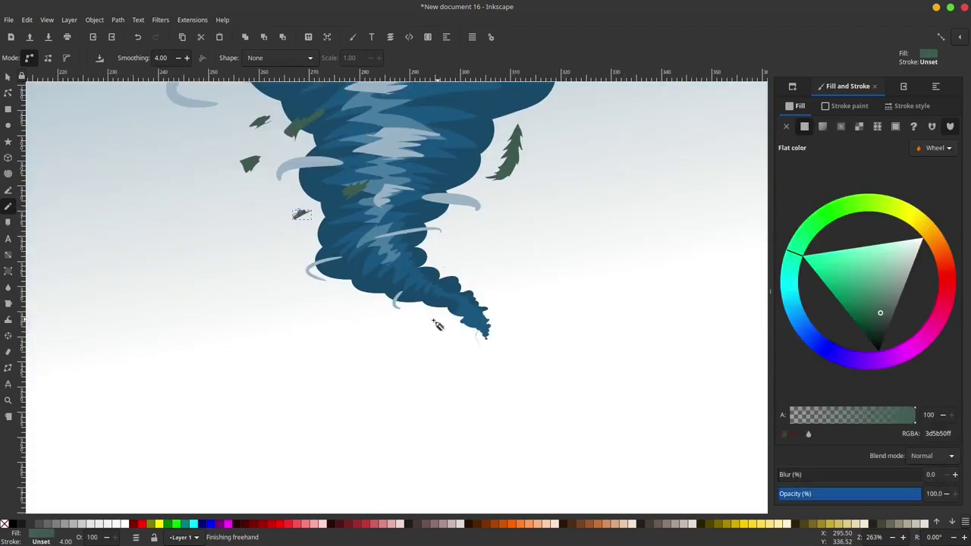
- Draw a larger green shard and several tiny scraps around the funnel's narrow tip, mostly on its right side
{"action": "left_click_drag", "start_coordinate": [494, 286], "coordinate": [471, 269]}
{"action": "mouse_move", "coordinate": [458, 249]}
{"action": "left_mouse_down"}
{"action": "mouse_move", "coordinate": [474, 245]}
{"action": "mouse_move", "coordinate": [458, 249]}
{"action": "left_mouse_up"}
{"action": "mouse_move", "coordinate": [501, 229]}
{"action": "left_mouse_down"}
{"action": "mouse_move", "coordinate": [509, 231]}
{"action": "mouse_move", "coordinate": [500, 228]}
{"action": "left_mouse_up"}
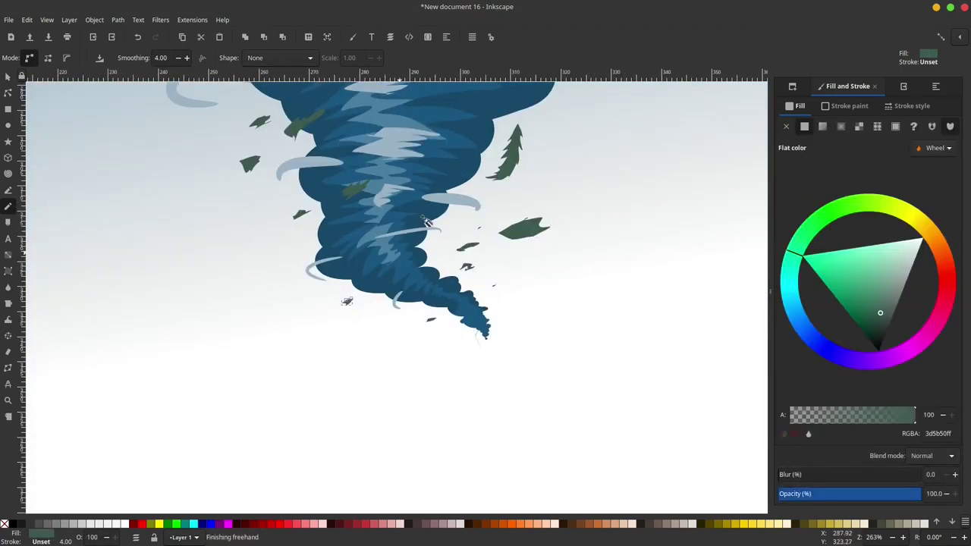
- Add more small green debris pieces along the funnel's middle left edge and finish with nothing selected
{"action": "scroll", "coordinate": [343, 298], "scroll_direction": "up", "scroll_amount": 3}
{"action": "scroll", "coordinate": [342, 298], "scroll_direction": "left", "scroll_amount": 4}
{"action": "left_click_drag", "start_coordinate": [593, 242], "coordinate": [578, 244]}
{"action": "scroll", "coordinate": [575, 252], "scroll_direction": "left", "scroll_amount": 3}
{"action": "scroll", "coordinate": [575, 252], "scroll_direction": "up", "scroll_amount": 1}
{"action": "key", "text": "Escape"}
{"action": "mouse_move", "coordinate": [362, 250]}
{"action": "left_mouse_down"}
{"action": "mouse_move", "coordinate": [389, 234]}
{"action": "mouse_move", "coordinate": [378, 236]}
{"action": "mouse_move", "coordinate": [385, 253]}
{"action": "mouse_move", "coordinate": [354, 273]}
{"action": "mouse_move", "coordinate": [394, 260]}
{"action": "left_mouse_up"}
{"action": "scroll", "coordinate": [383, 250], "scroll_direction": "up", "scroll_amount": 3}
{"action": "key", "text": "Escape"}
{"action": "scroll", "coordinate": [444, 282], "scroll_direction": "down", "scroll_amount": 4, "text": "ctrl"}
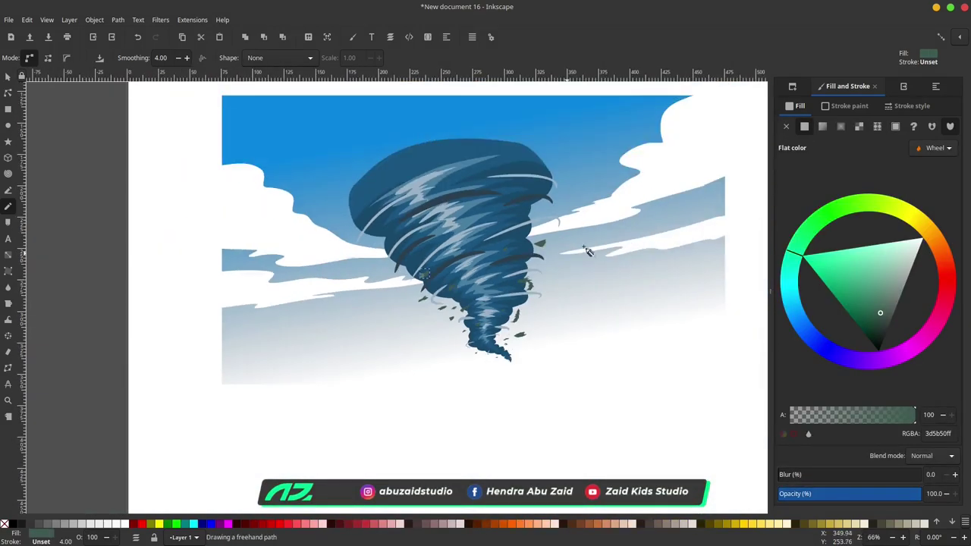
{"action": "key", "text": "s"}
{"action": "key", "text": "Escape"}
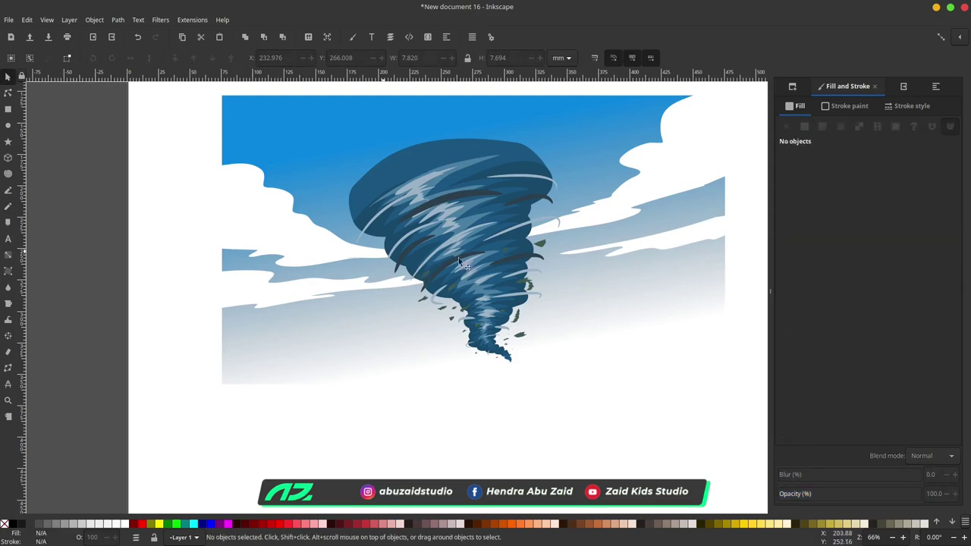
{"action": "scroll", "coordinate": [424, 227], "scroll_direction": "right", "scroll_amount": 3}
{"action": "scroll", "coordinate": [424, 228], "scroll_direction": "down", "scroll_amount": 1}
{"action": "scroll", "coordinate": [368, 190], "scroll_direction": "up", "scroll_amount": 2, "text": "ctrl"}
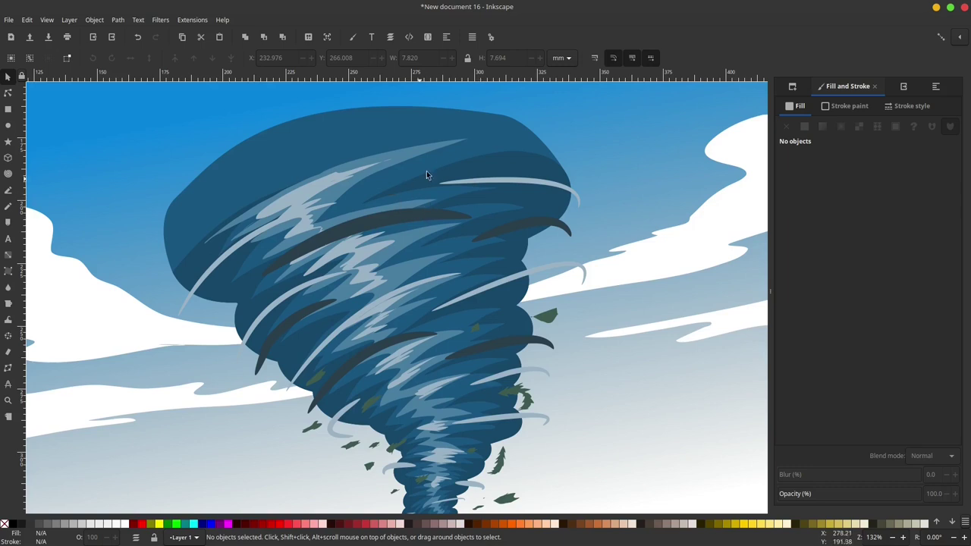
- Try blurring the large mid-blue highlight by 16.7% and the five pale streak shapes over it by 16%
{"action": "left_click", "coordinate": [470, 148]}
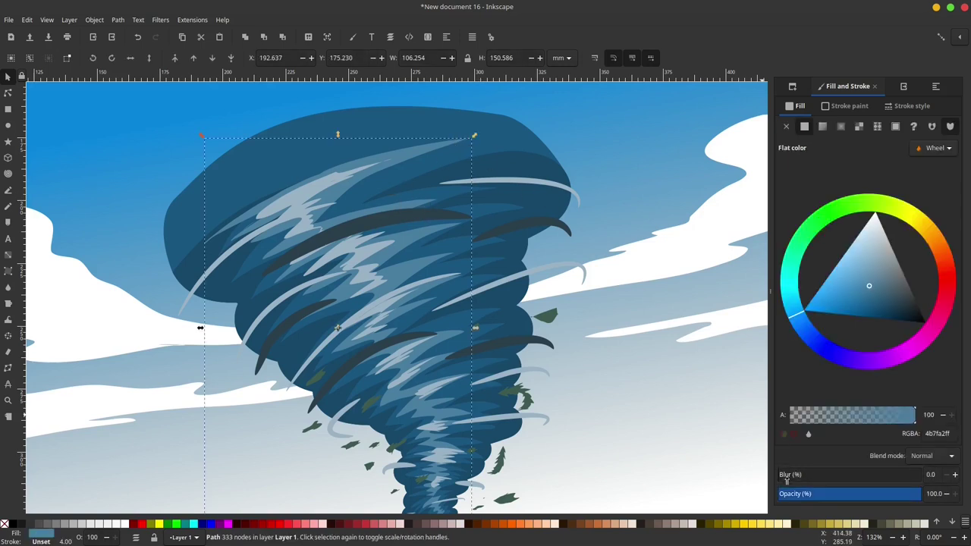
{"action": "left_click_drag", "start_coordinate": [787, 480], "coordinate": [801, 476]}
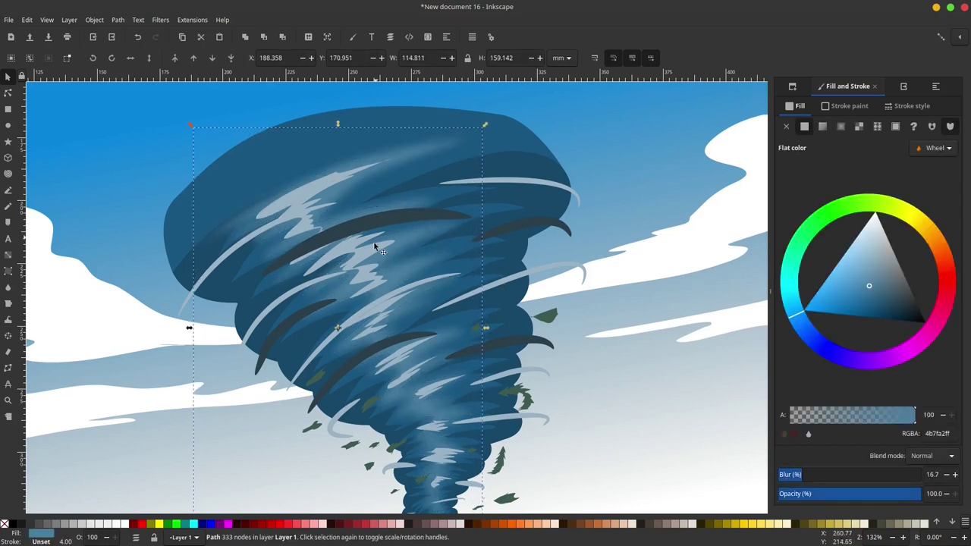
{"action": "left_click", "coordinate": [365, 268]}
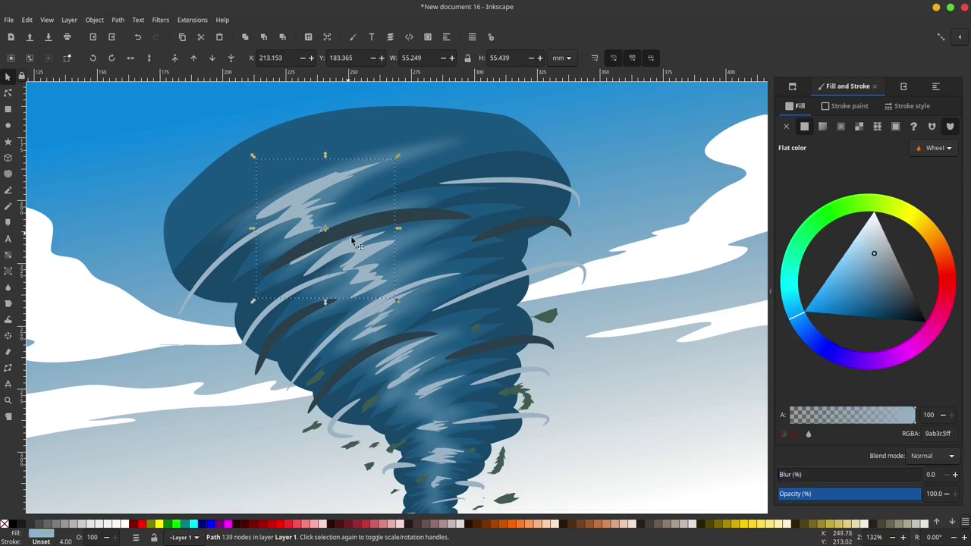
{"action": "left_click", "coordinate": [432, 292], "text": "shift"}
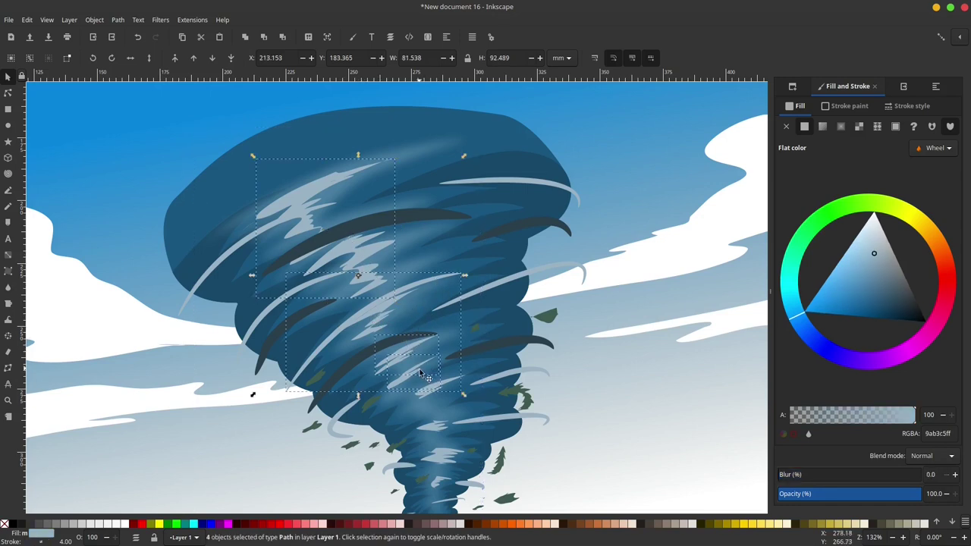
{"action": "left_click", "coordinate": [455, 389], "text": "shift"}
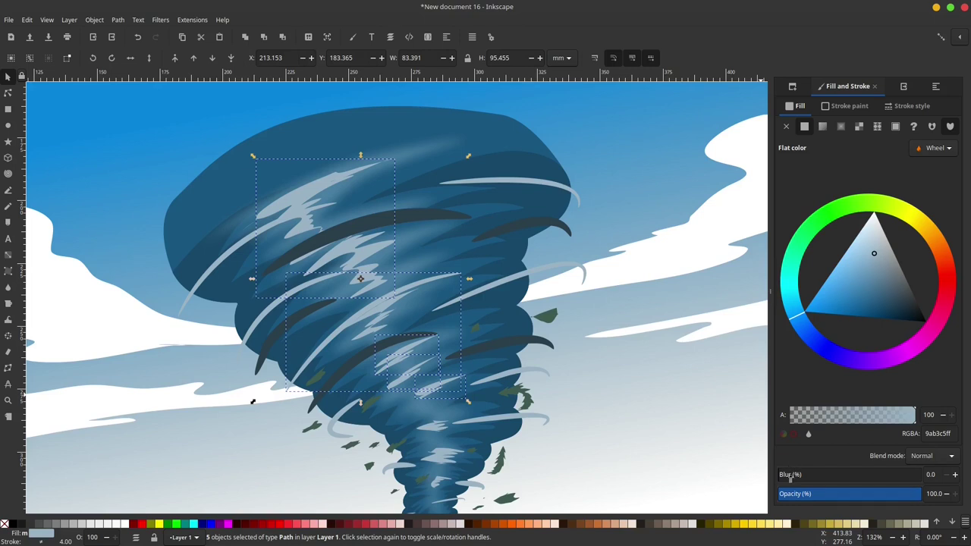
{"action": "left_click_drag", "start_coordinate": [789, 477], "coordinate": [799, 476]}
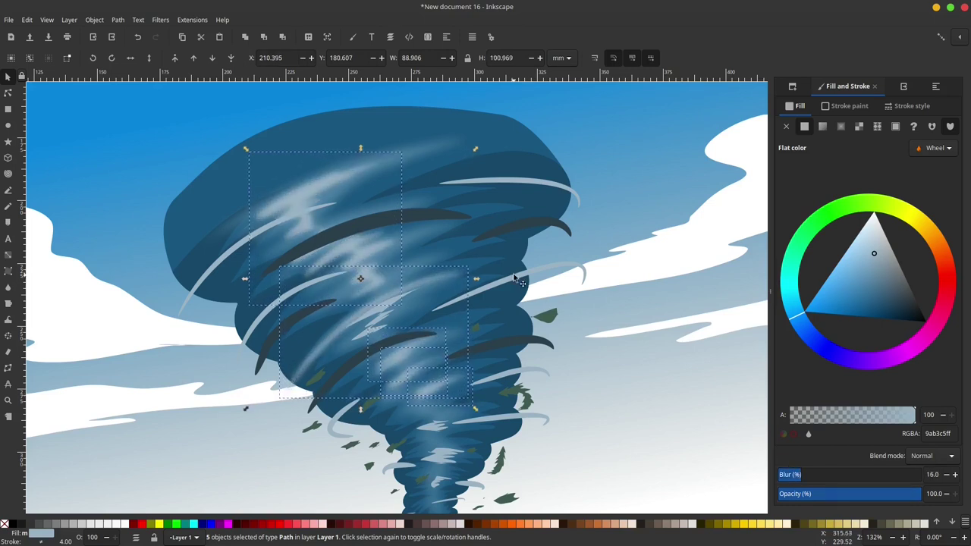
- Try a 16.2% blur on the upper funnel's two pale right-side streaks, dark right-edge streak and long dark central streak
{"action": "left_click", "coordinate": [518, 281]}
{"action": "left_click", "coordinate": [524, 231], "text": "shift"}
{"action": "left_click", "coordinate": [515, 185], "text": "shift"}
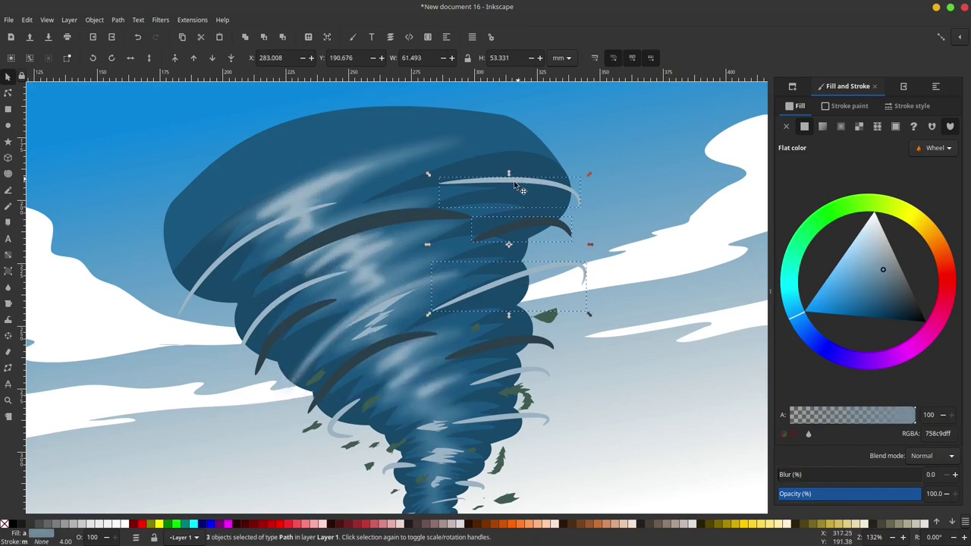
{"action": "left_click", "coordinate": [381, 213], "text": "shift"}
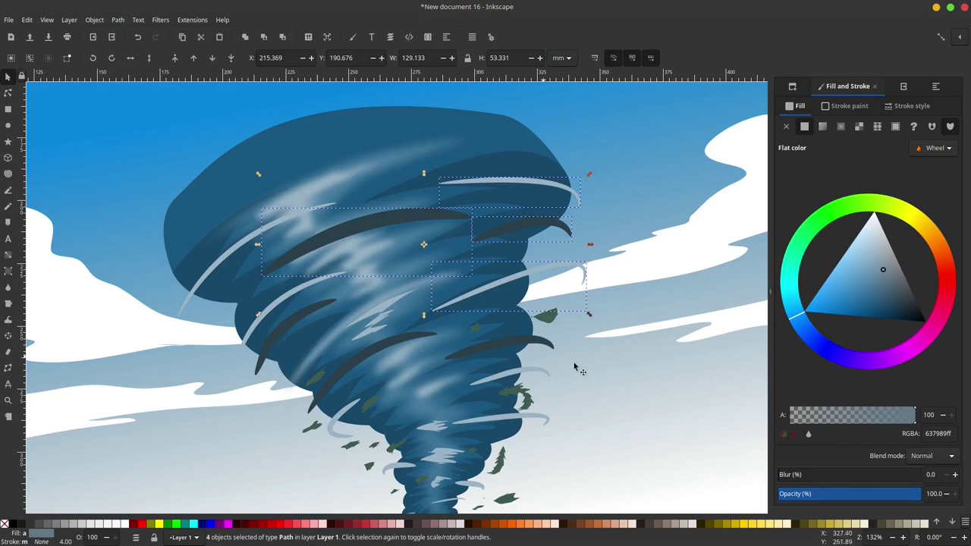
{"action": "left_click_drag", "start_coordinate": [790, 477], "coordinate": [798, 478]}
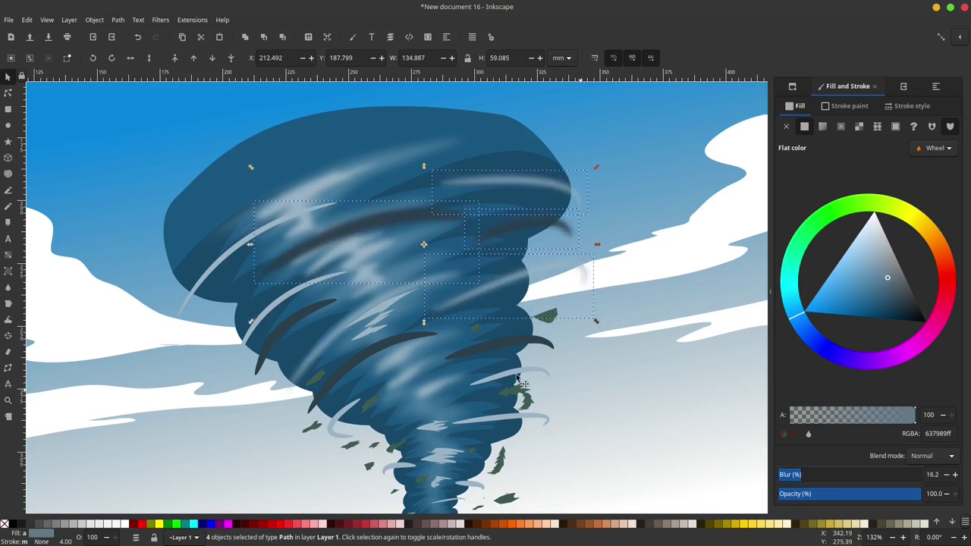
- Try a 15.2% blur on the two dark and two pale wind streaks along the funnel's left side
{"action": "left_click", "coordinate": [341, 379]}
{"action": "left_click", "coordinate": [275, 338], "text": "shift"}
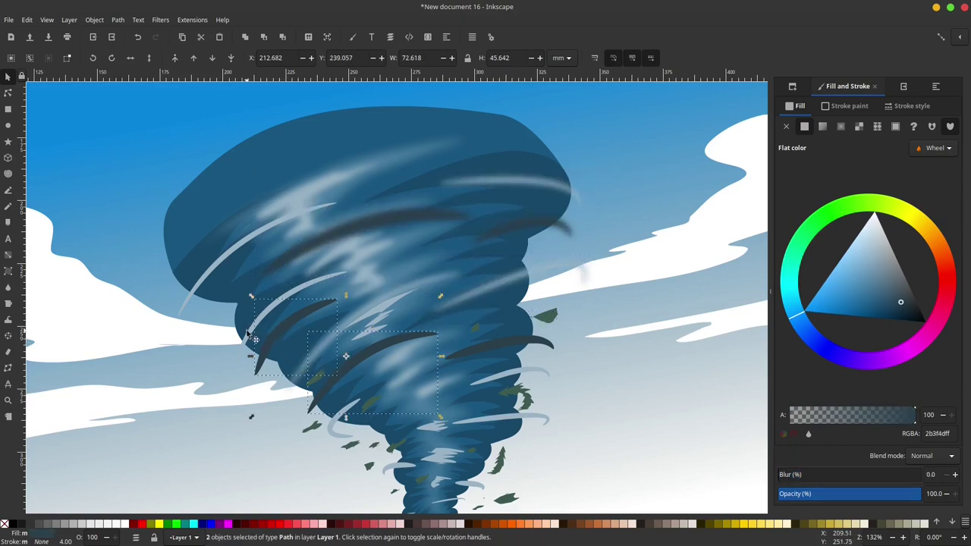
{"action": "left_click", "coordinate": [247, 333], "text": "shift"}
{"action": "left_click", "coordinate": [199, 277], "text": "shift"}
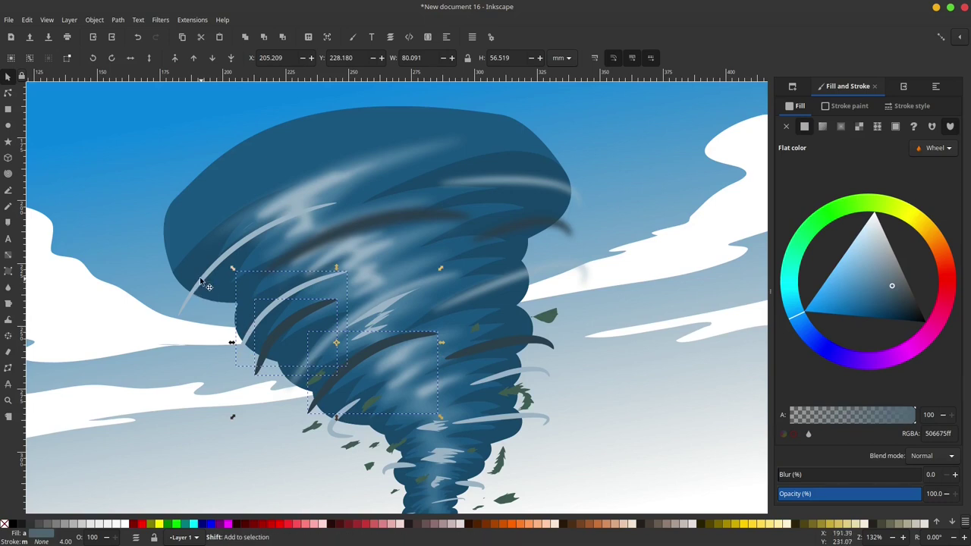
{"action": "left_click_drag", "start_coordinate": [794, 479], "coordinate": [800, 478]}
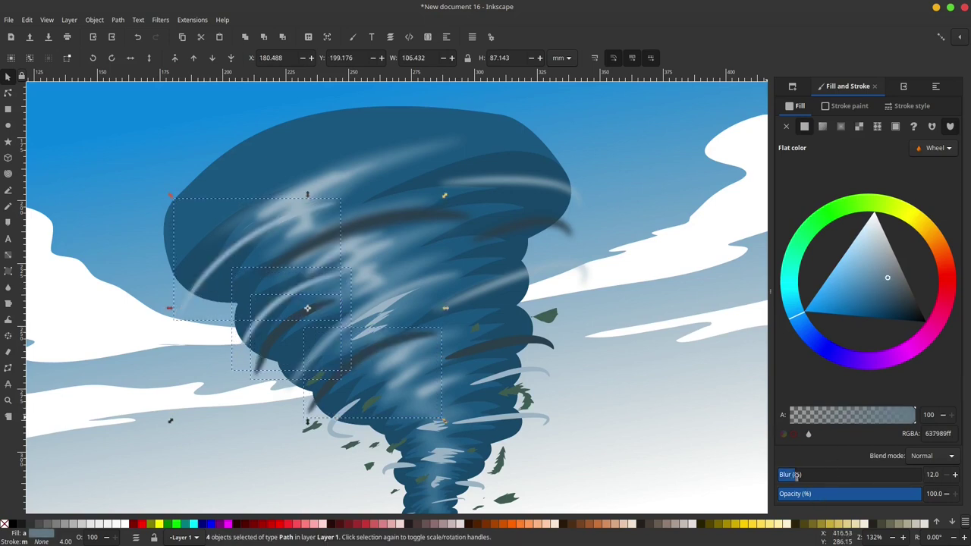
{"action": "scroll", "coordinate": [488, 358], "scroll_direction": "down", "scroll_amount": 3}
{"action": "scroll", "coordinate": [533, 321], "scroll_direction": "down", "scroll_amount": 2}
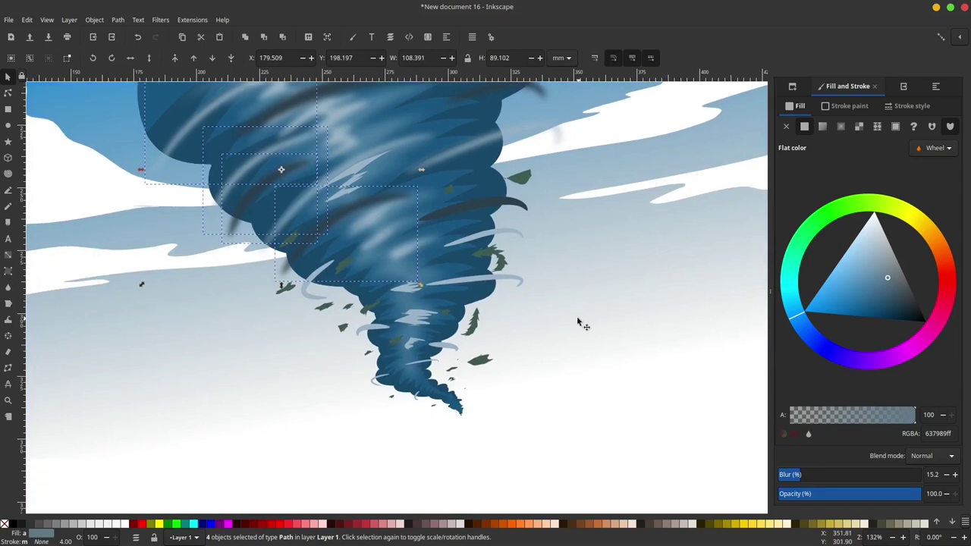
- Undo the blurs on the funnel's highlights and wind streaks
{"action": "left_click", "coordinate": [576, 317]}
{"action": "scroll", "coordinate": [448, 318], "scroll_direction": "up", "scroll_amount": 2}
{"action": "middle_click", "coordinate": [445, 318], "text": "shift"}
{"action": "middle_click", "coordinate": [445, 319], "text": "shift"}
{"action": "mouse_move", "coordinate": [445, 320]}
{"action": "left_mouse_down"}
{"action": "mouse_move", "coordinate": [457, 346]}
{"action": "mouse_move", "coordinate": [437, 329]}
{"action": "left_mouse_up"}
{"action": "key", "text": "ctrl+z"}
{"action": "key", "text": "ctrl+z"}
{"action": "key", "text": "ctrl+z"}
{"action": "key", "text": "ctrl+z"}
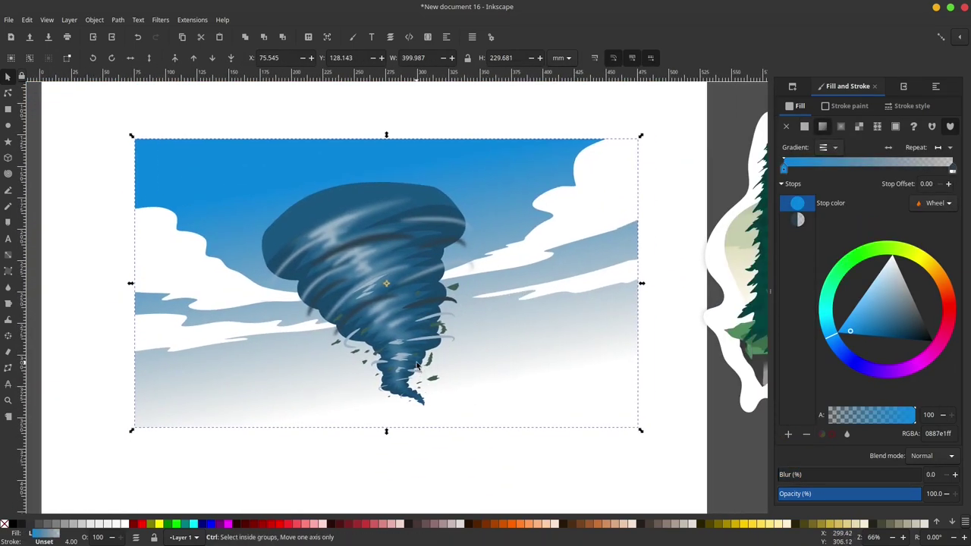
{"action": "left_click", "coordinate": [421, 459]}
- Blur the leafy green fragment and the larger shard beside the funnel's narrow tip, setting the shard's blur to 9.8%
{"action": "scroll", "coordinate": [409, 349], "scroll_direction": "up", "scroll_amount": 3}
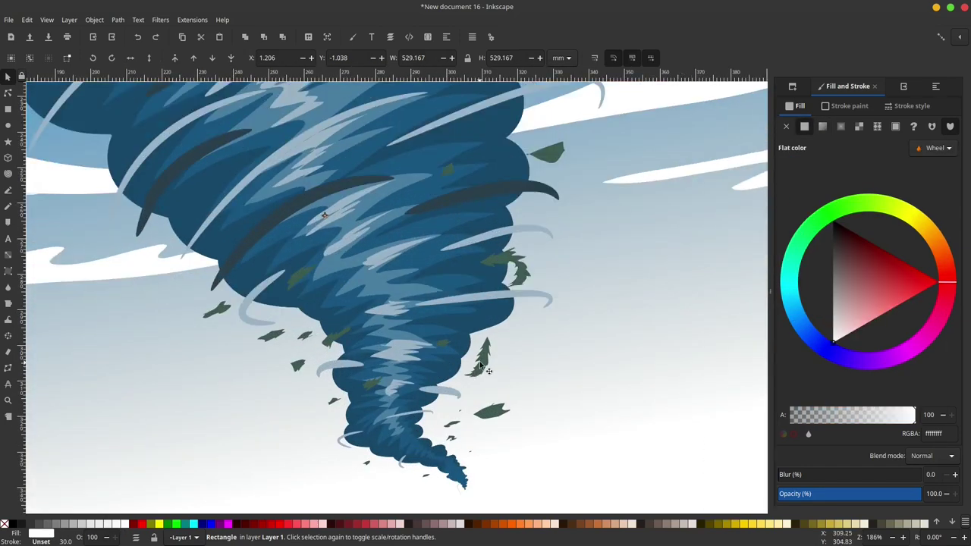
{"action": "left_click", "coordinate": [479, 366]}
{"action": "mouse_move", "coordinate": [784, 477]}
{"action": "left_mouse_down"}
{"action": "mouse_move", "coordinate": [802, 476]}
{"action": "mouse_move", "coordinate": [792, 476]}
{"action": "left_mouse_up"}
{"action": "left_click", "coordinate": [497, 415]}
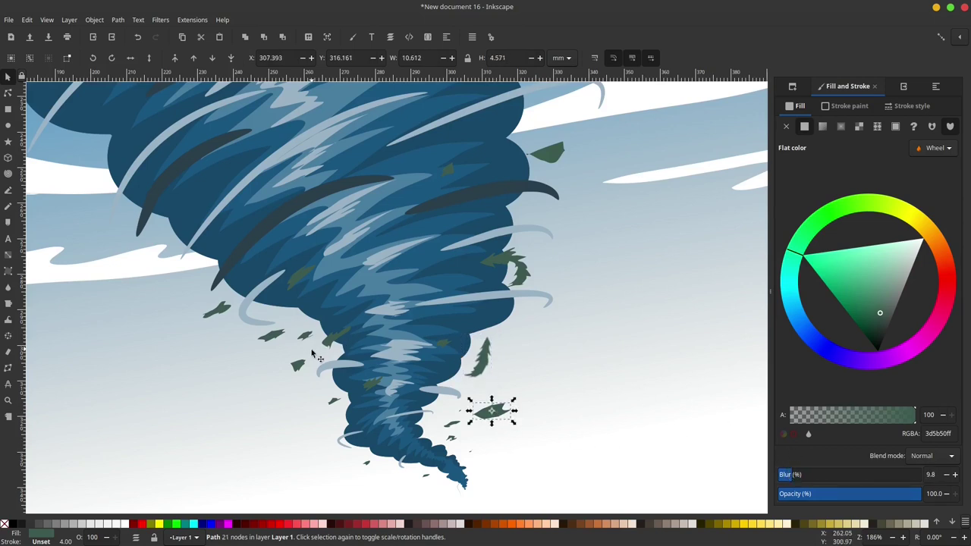
- Blur three green debris pieces around the lower funnel's left edge by 11.4%
{"action": "left_click", "coordinate": [274, 338]}
{"action": "left_click", "coordinate": [302, 367], "text": "shift"}
{"action": "left_click", "coordinate": [336, 336], "text": "shift"}
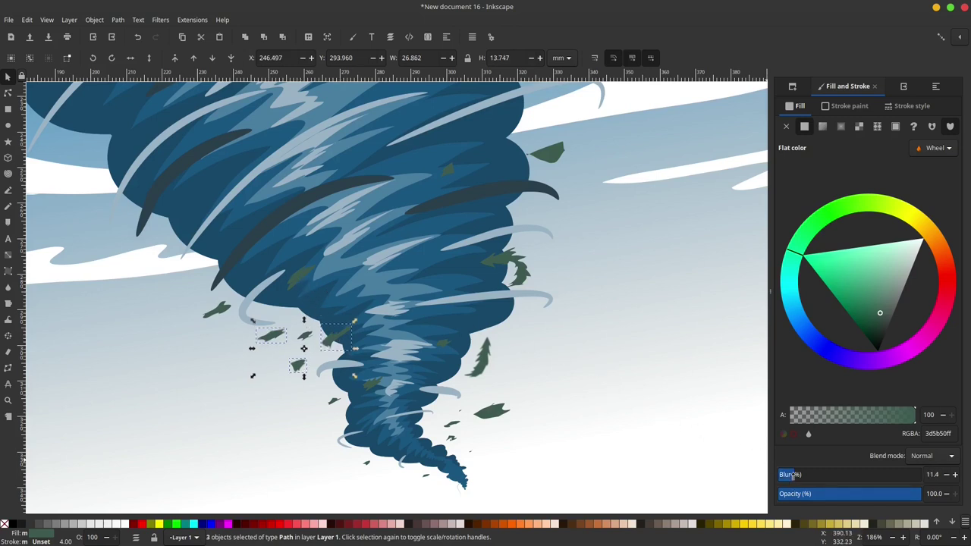
{"action": "left_click", "coordinate": [650, 392]}
- Blur the angular green chunk and the curved leafy debris off the funnel's right edge
{"action": "scroll", "coordinate": [510, 273], "scroll_direction": "up", "scroll_amount": 2}
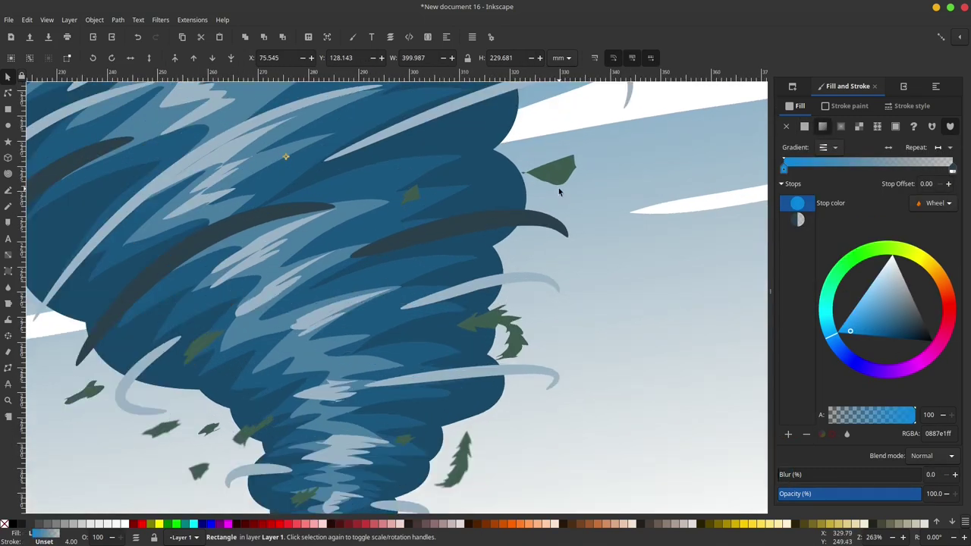
{"action": "left_click", "coordinate": [553, 173]}
{"action": "left_click", "coordinate": [509, 330], "text": "shift"}
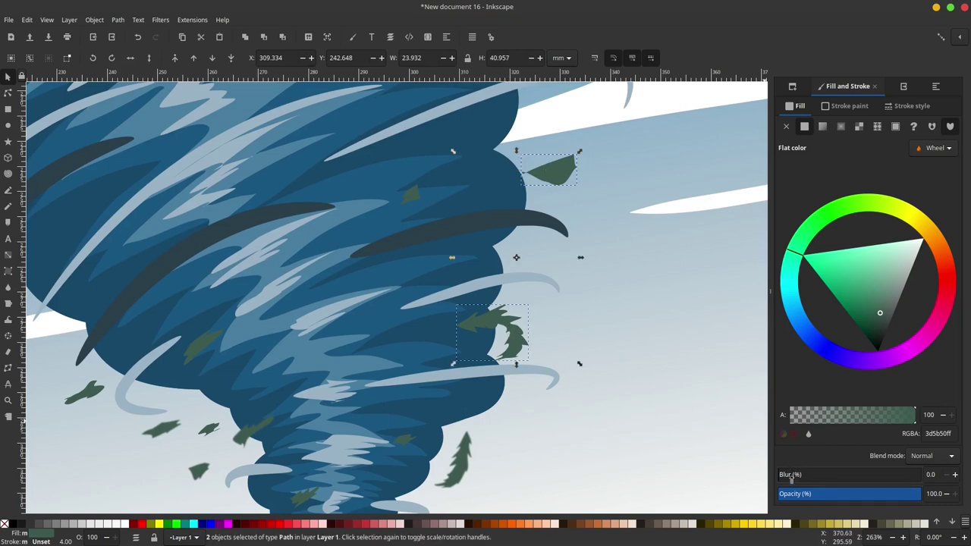
{"action": "left_click_drag", "start_coordinate": [791, 477], "coordinate": [796, 475]}
{"action": "left_click", "coordinate": [648, 385]}
- Blur the far-left shard, the tiny left scrap and the green piece on the lower funnel by 10.7%
{"action": "left_click_drag", "start_coordinate": [469, 318], "coordinate": [647, 246]}
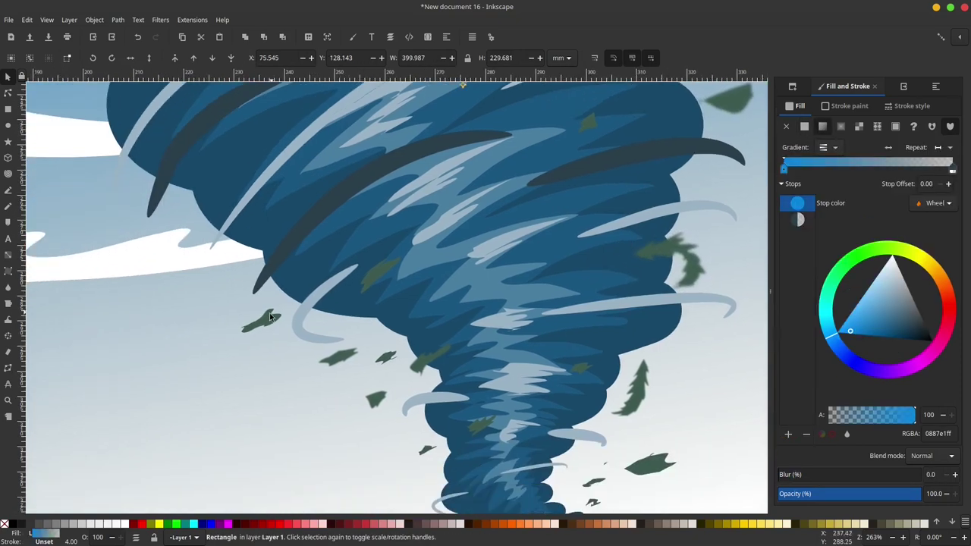
{"action": "left_click", "coordinate": [262, 321]}
{"action": "left_click_drag", "start_coordinate": [425, 408], "coordinate": [407, 326]}
{"action": "left_click", "coordinate": [407, 368], "text": "shift"}
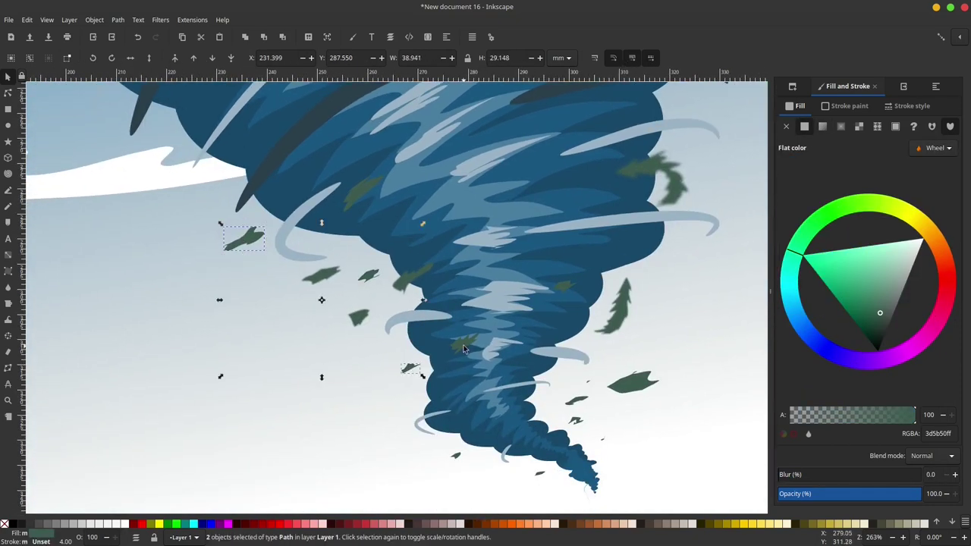
{"action": "left_click", "coordinate": [464, 345], "text": "shift"}
{"action": "left_click", "coordinate": [794, 476]}
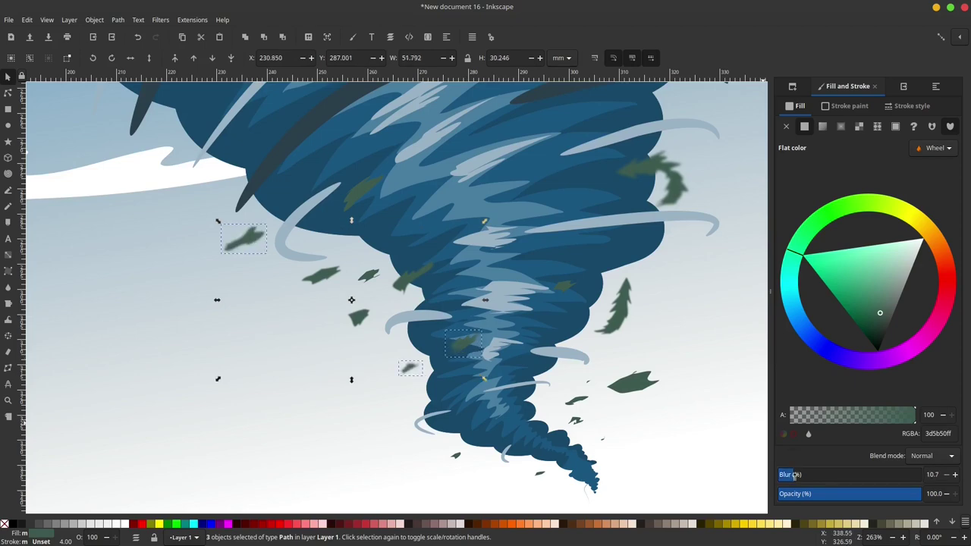
{"action": "left_click", "coordinate": [687, 433]}
{"action": "left_click_drag", "start_coordinate": [626, 345], "coordinate": [465, 309]}
{"action": "scroll", "coordinate": [466, 311], "scroll_direction": "down", "scroll_amount": 3, "text": "ctrl"}
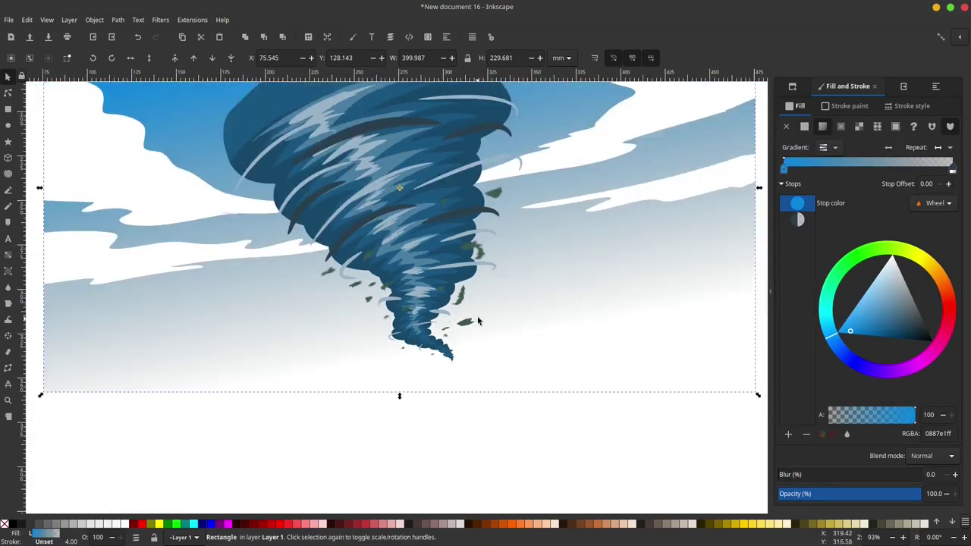
{"action": "scroll", "coordinate": [470, 319], "scroll_direction": "up", "scroll_amount": 2}
{"action": "scroll", "coordinate": [450, 344], "scroll_direction": "down", "scroll_amount": 2, "text": "ctrl"}
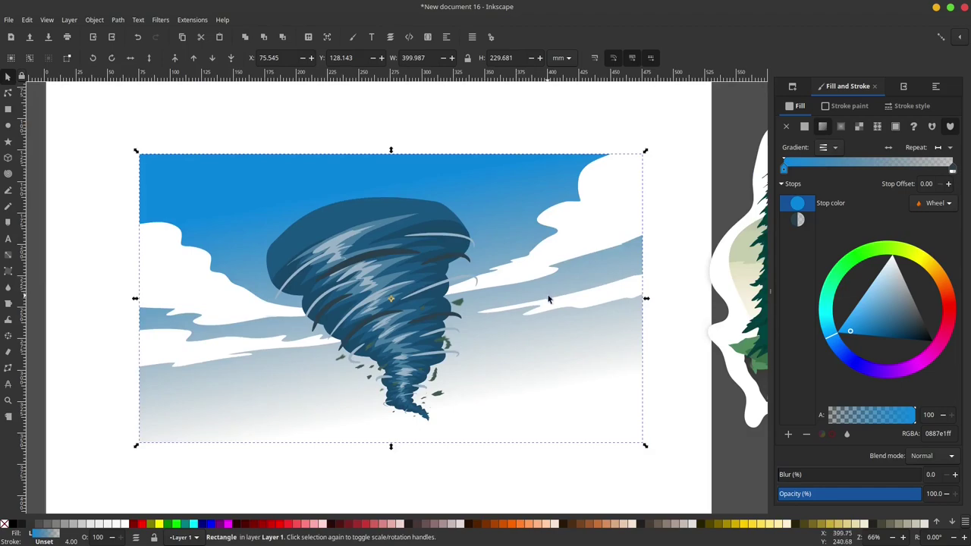